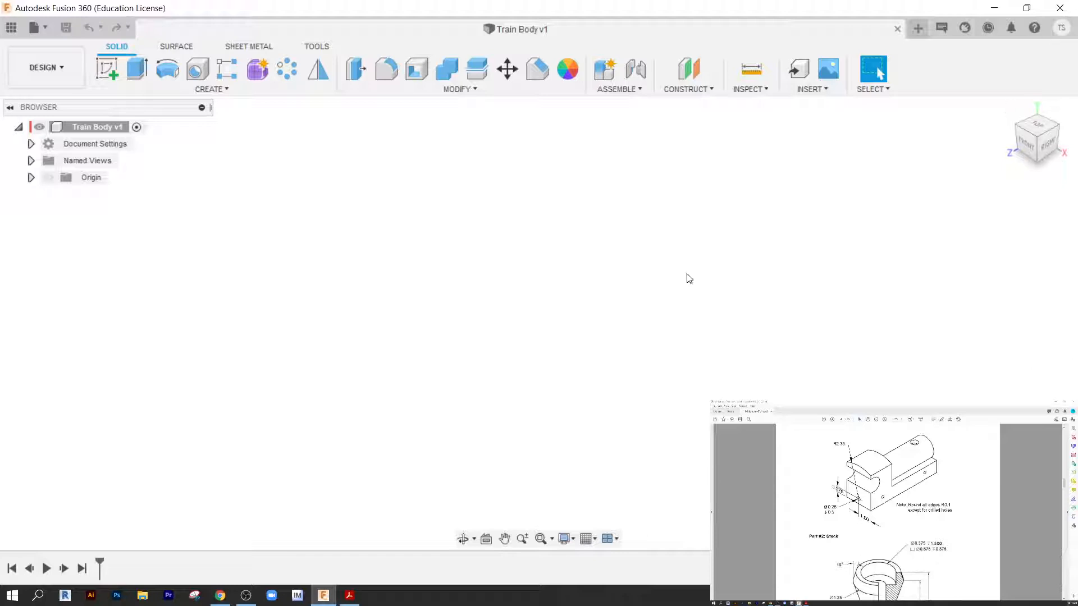
Start a new sketch on the front plane and check the train body's dimensions in the reference drawing.
left_click(112, 70)
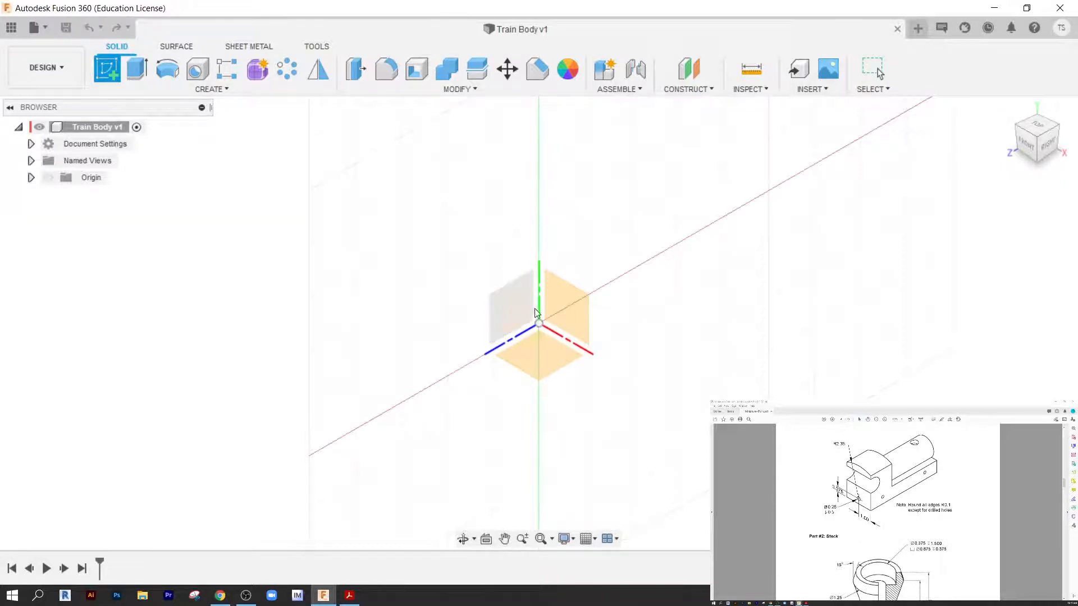
left_click(560, 299)
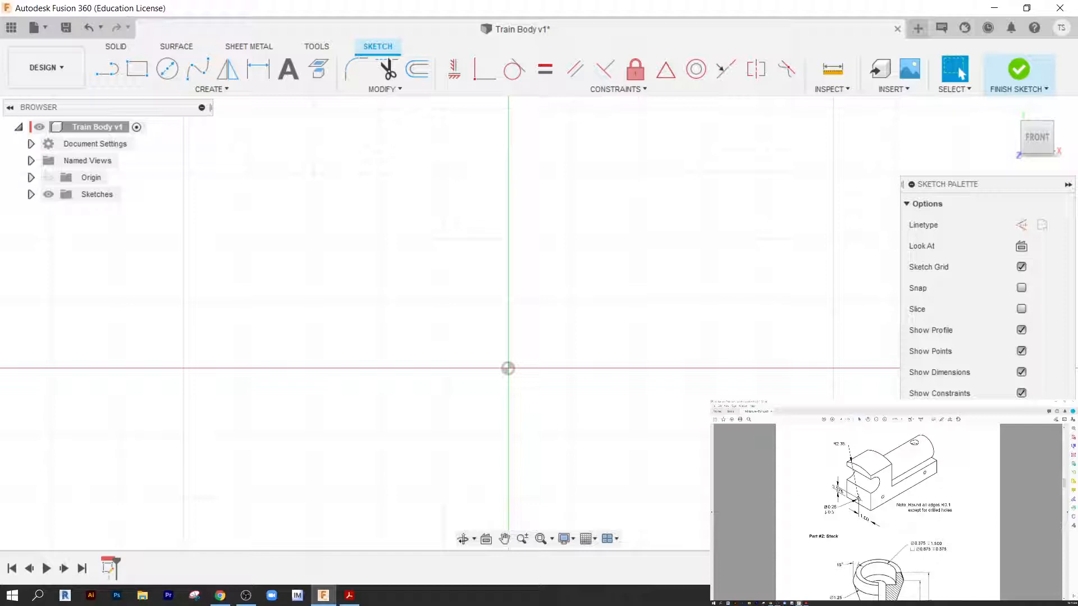
scroll(888, 512, "up", 8)
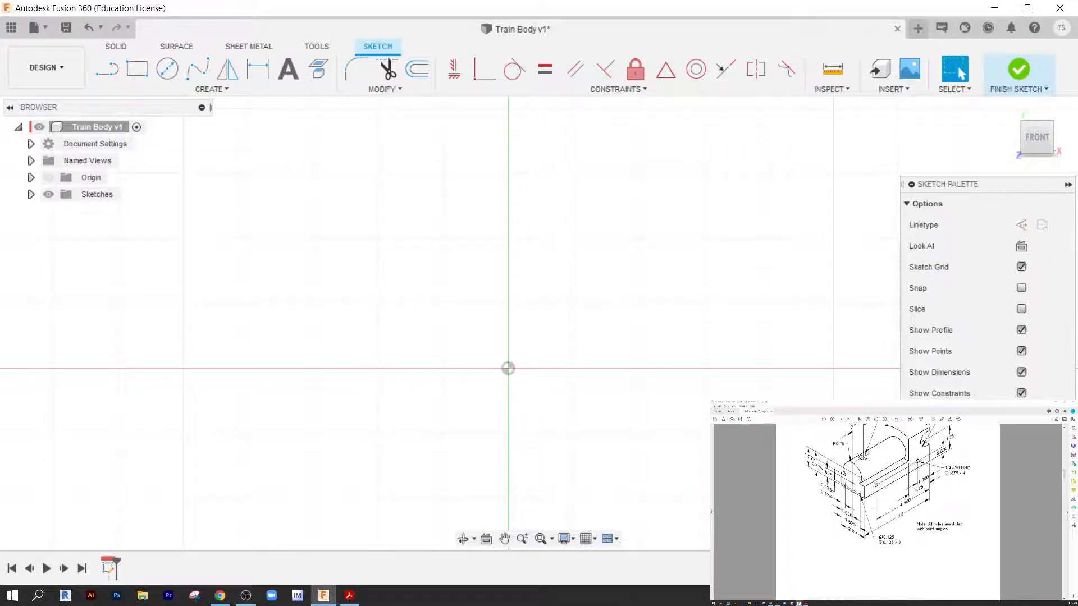
scroll(888, 497, "up", 2)
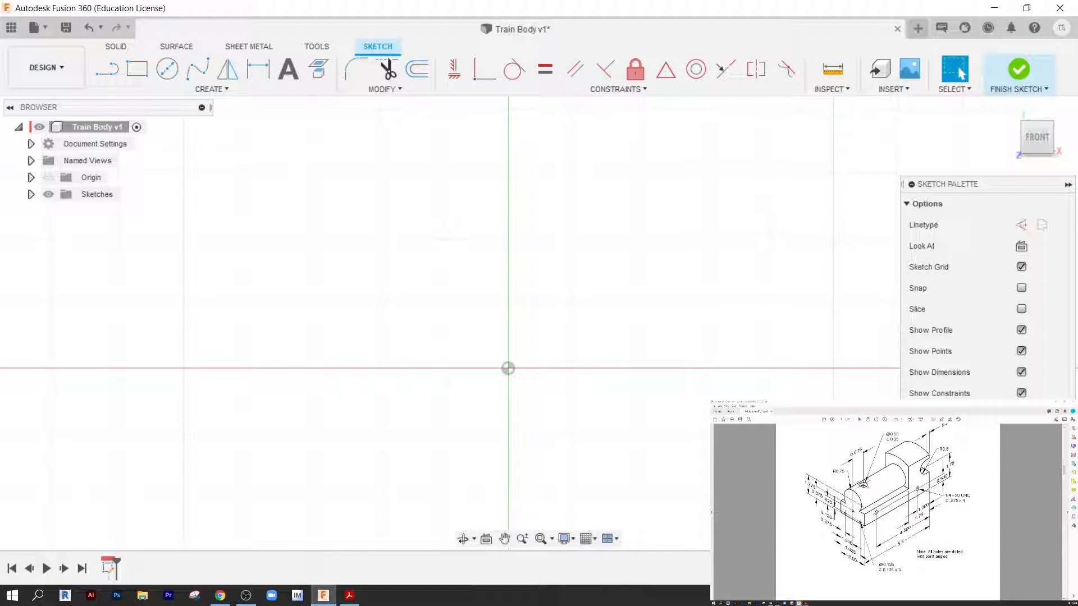
scroll(888, 494, "down", 8)
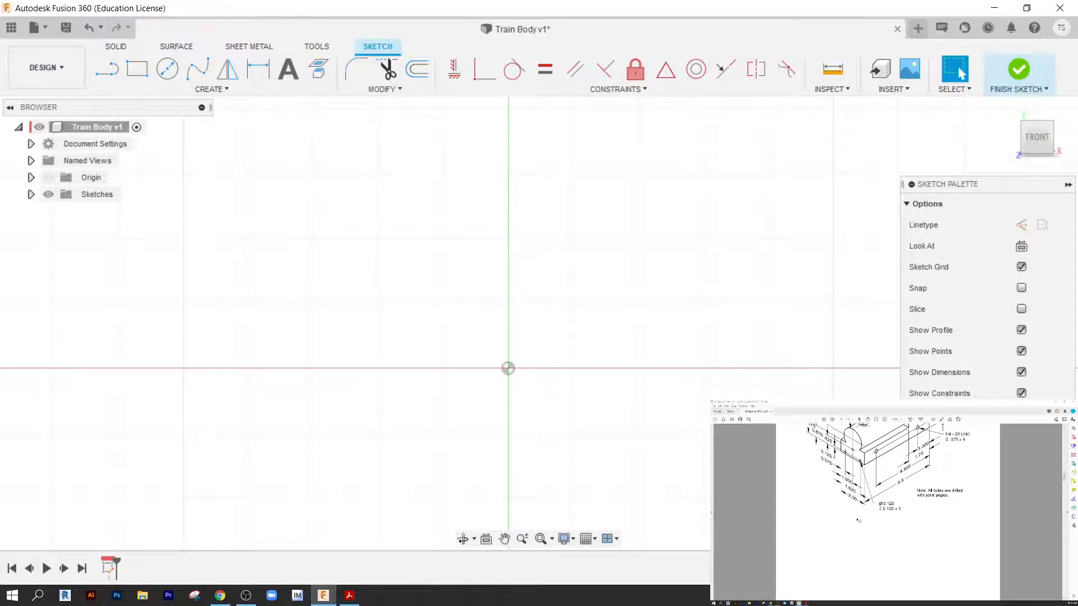
scroll(883, 527, "down", 1)
scroll(884, 539, "up", 1)
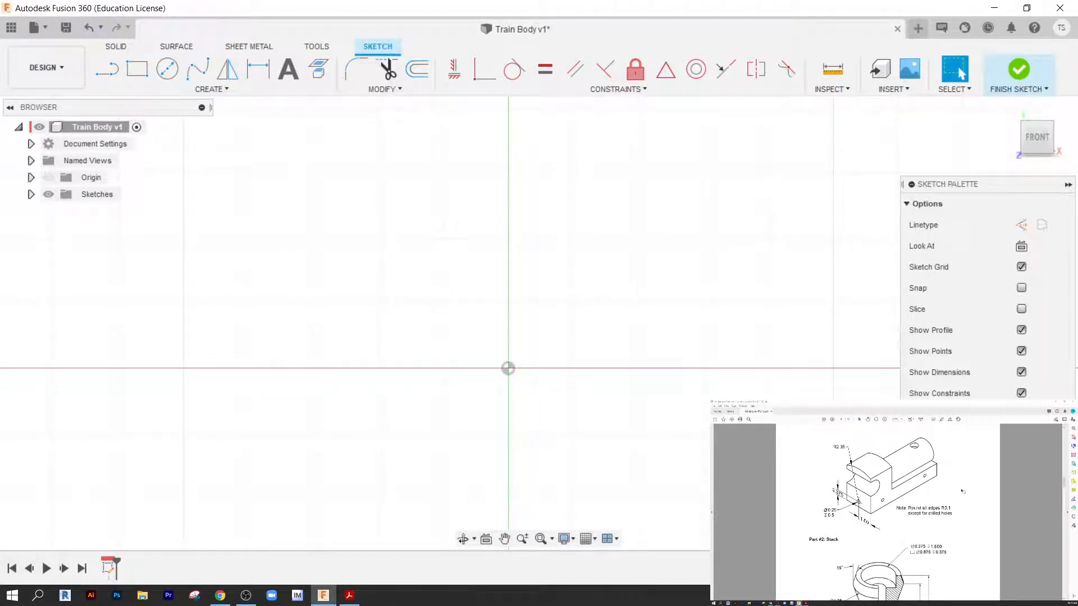
Draw a rectangle from the origin, 2 in wide and 4 in high.
left_click(140, 72)
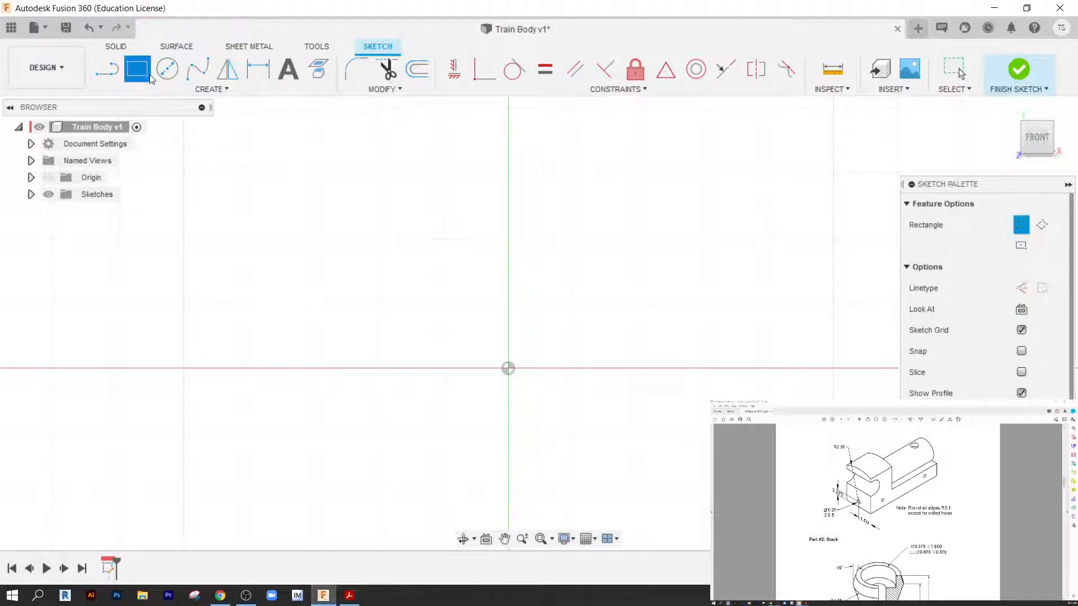
left_click(508, 368)
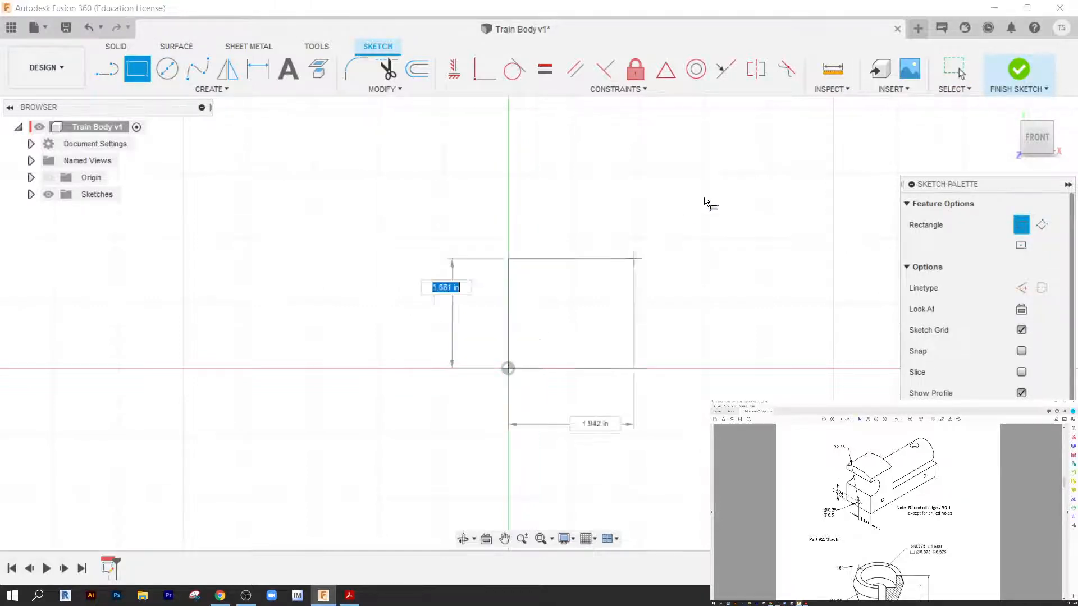
scroll(735, 169, "down", 2)
middle_click_drag(776, 194, 610, 301)
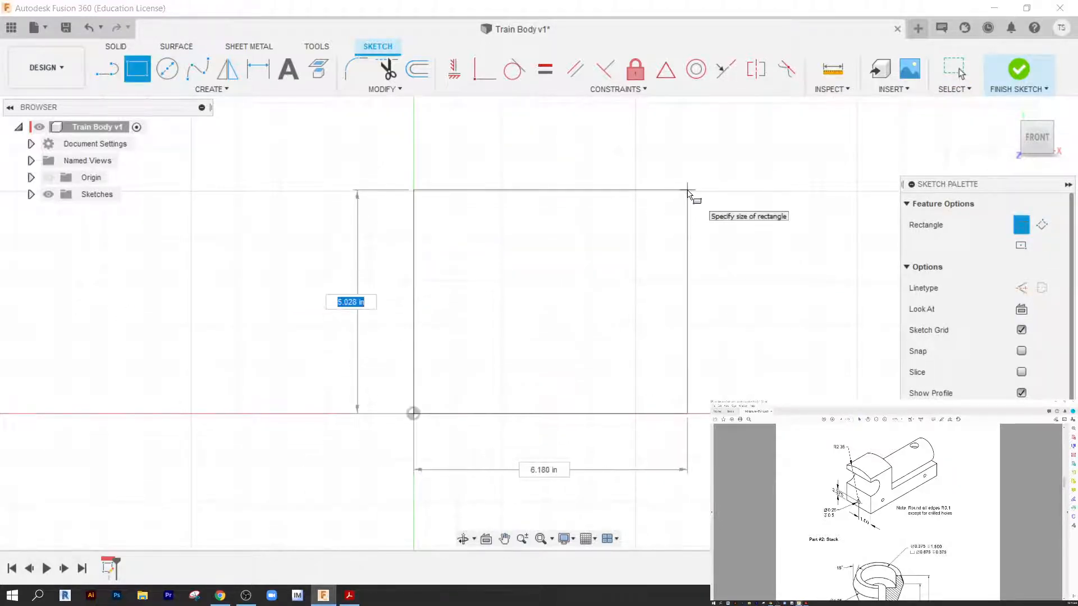
key("Tab")
type("2")
key("Tab")
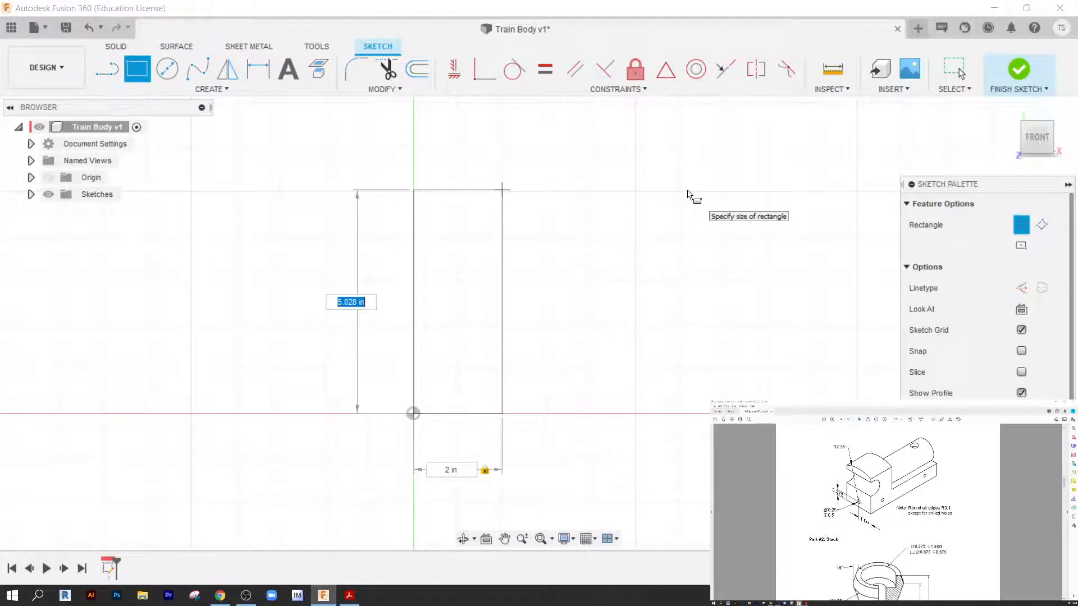
type("4")
key("Tab")
key("Return")
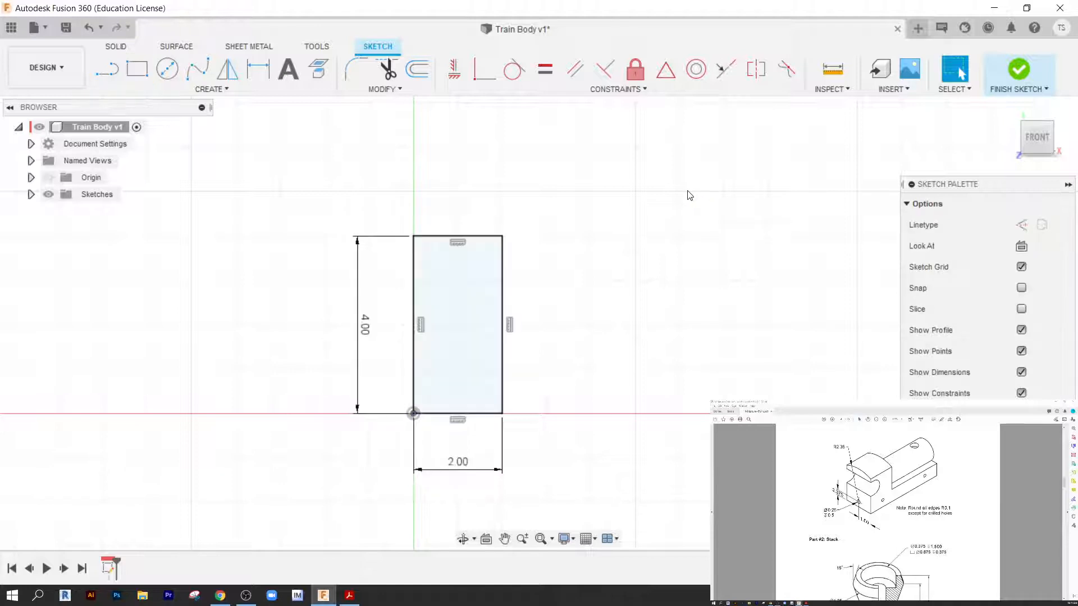
Draw a 0.375 in diameter circle inside the rectangle, near the middle of its lower part.
scroll(418, 388, "up", 2)
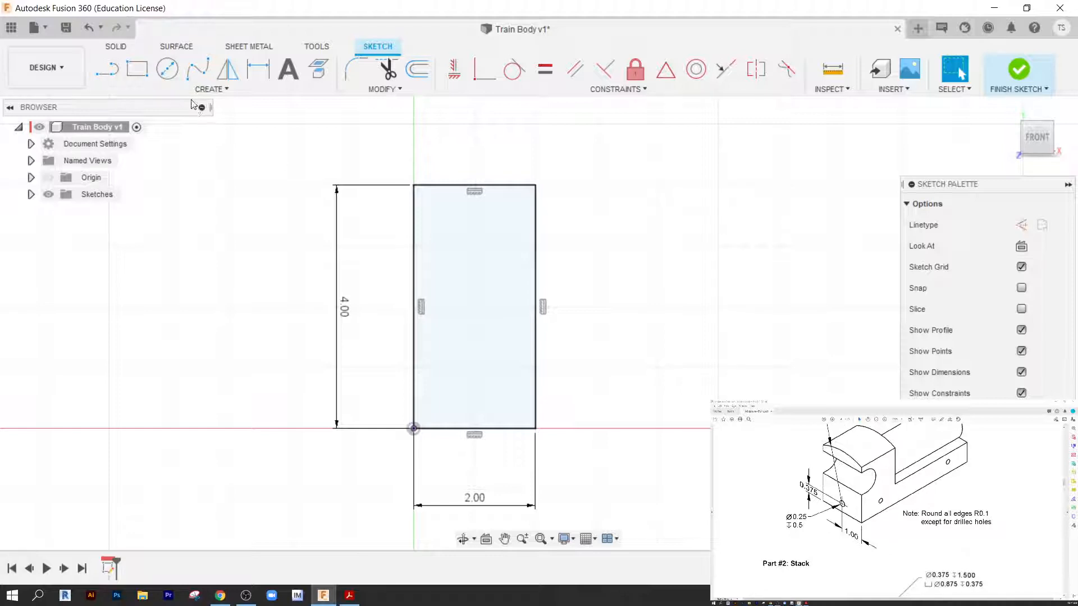
key("c")
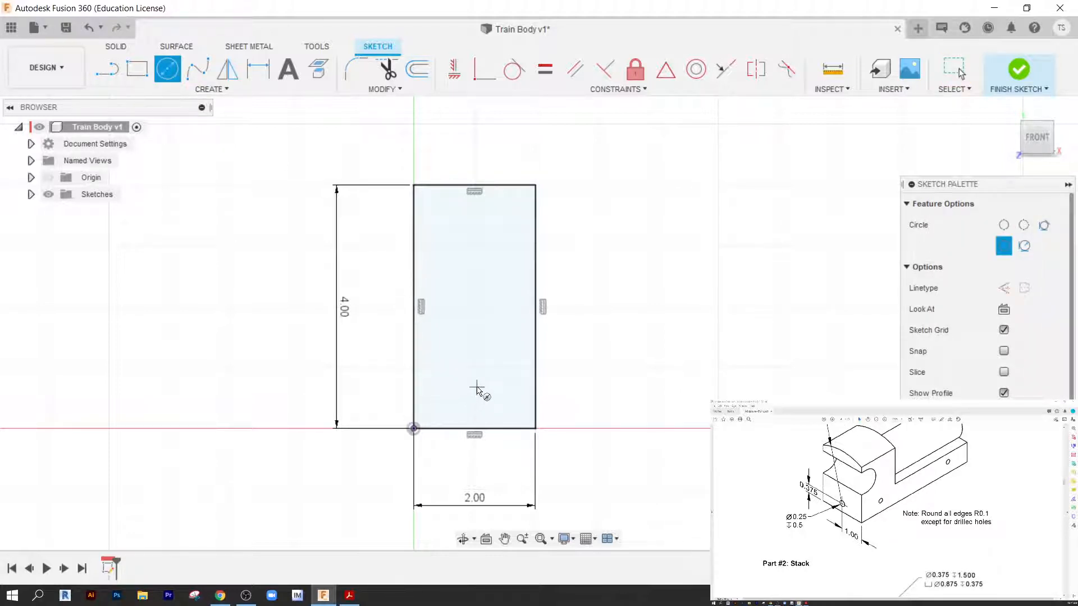
left_click(475, 387)
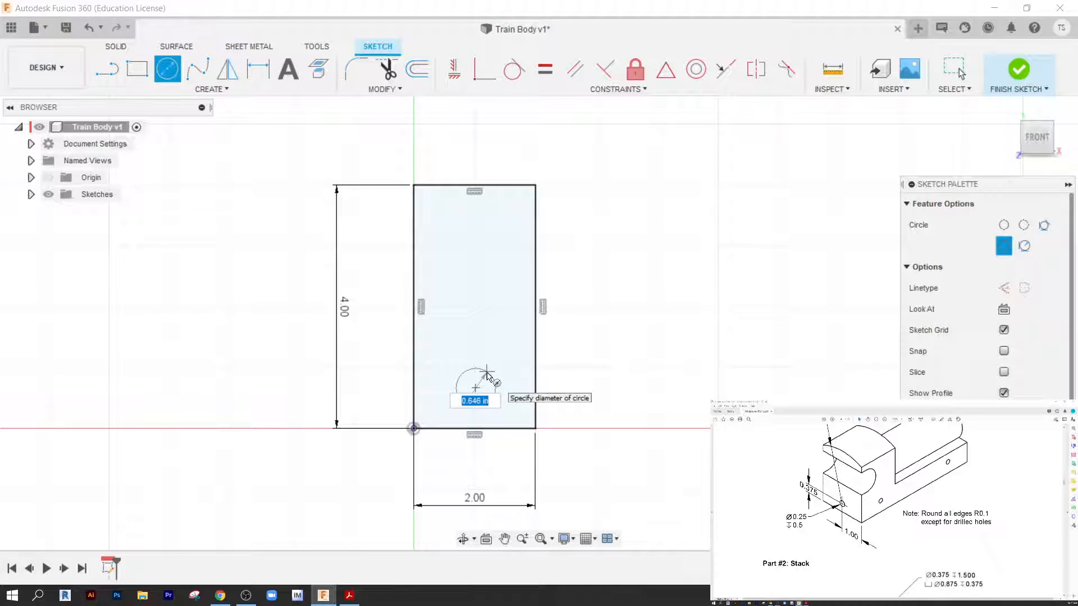
type(".375")
key("Return")
key("Escape")
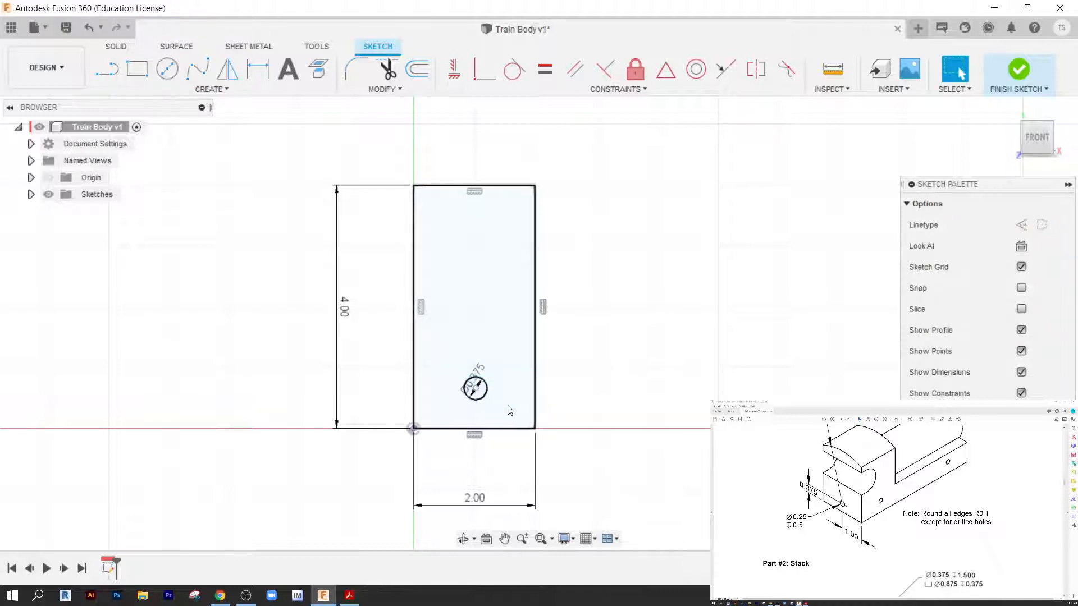
Dimension the circle's centre 1 in from the rectangle's right edge.
scroll(492, 400, "up", 2)
key("d")
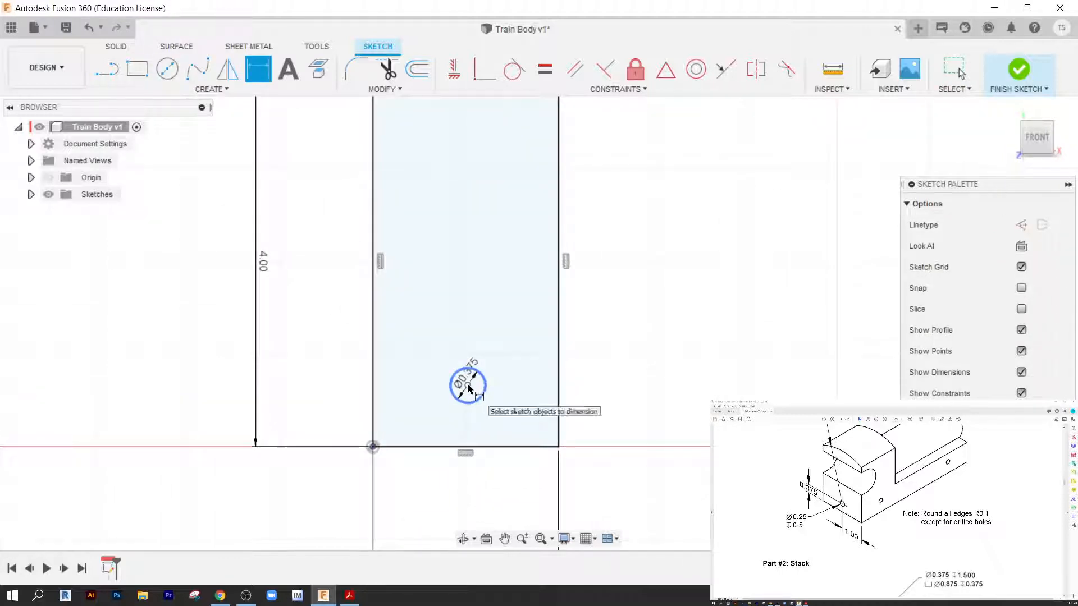
left_click(558, 385)
left_click(467, 385)
left_click(525, 333)
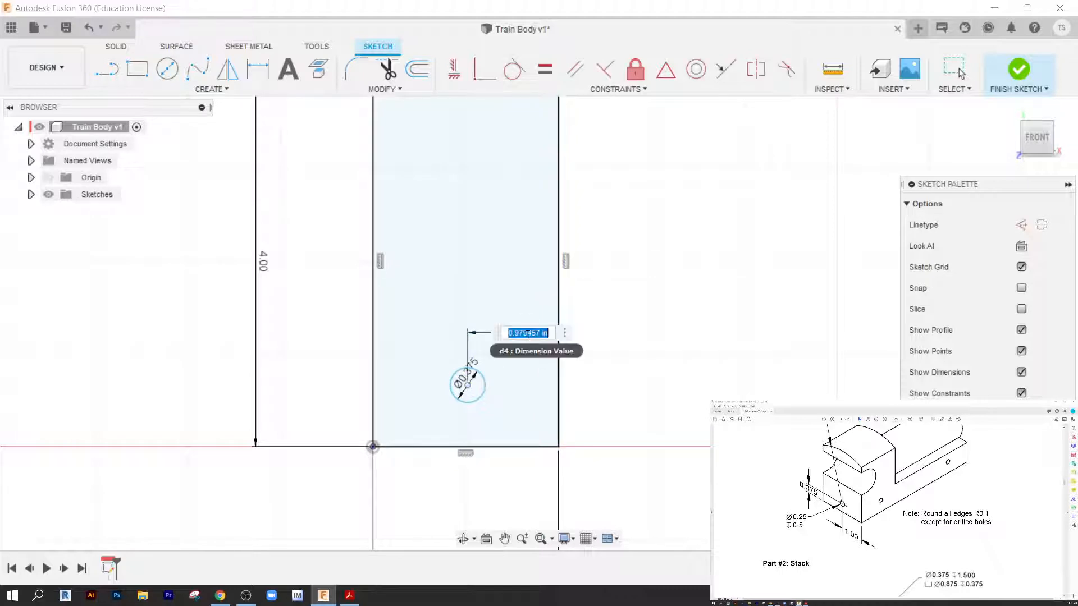
type("1")
key("Return")
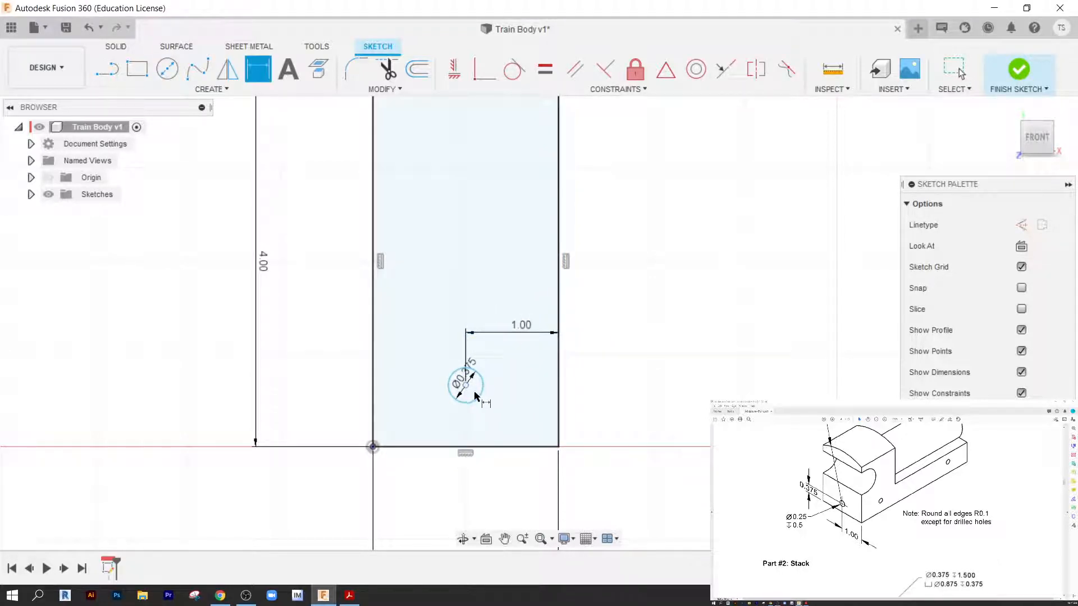
key("Escape")
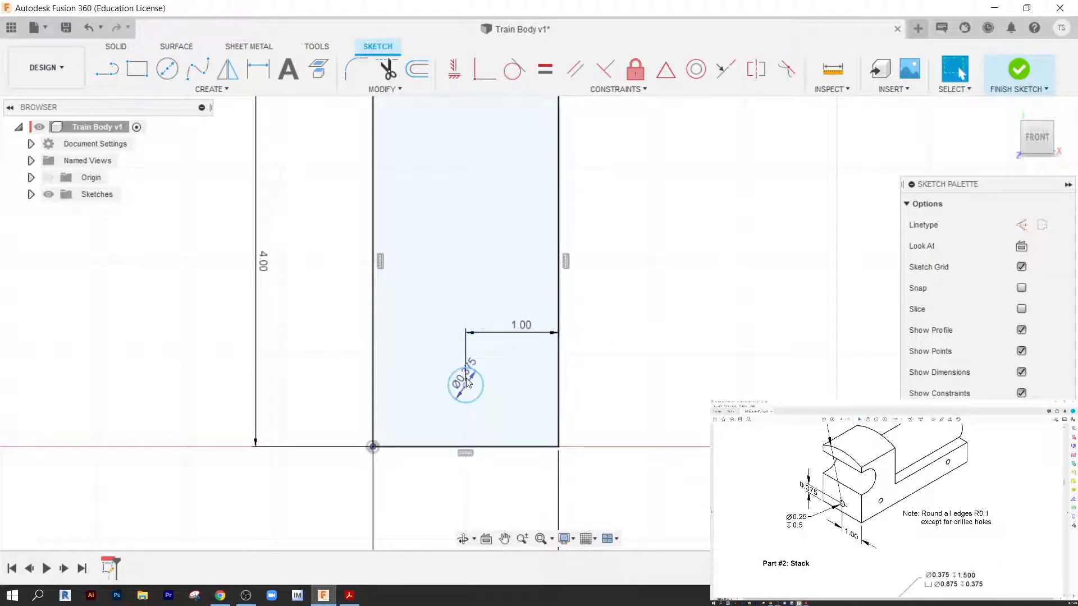
Set the small circle's diameter to 0.25 in.
double_click(474, 365)
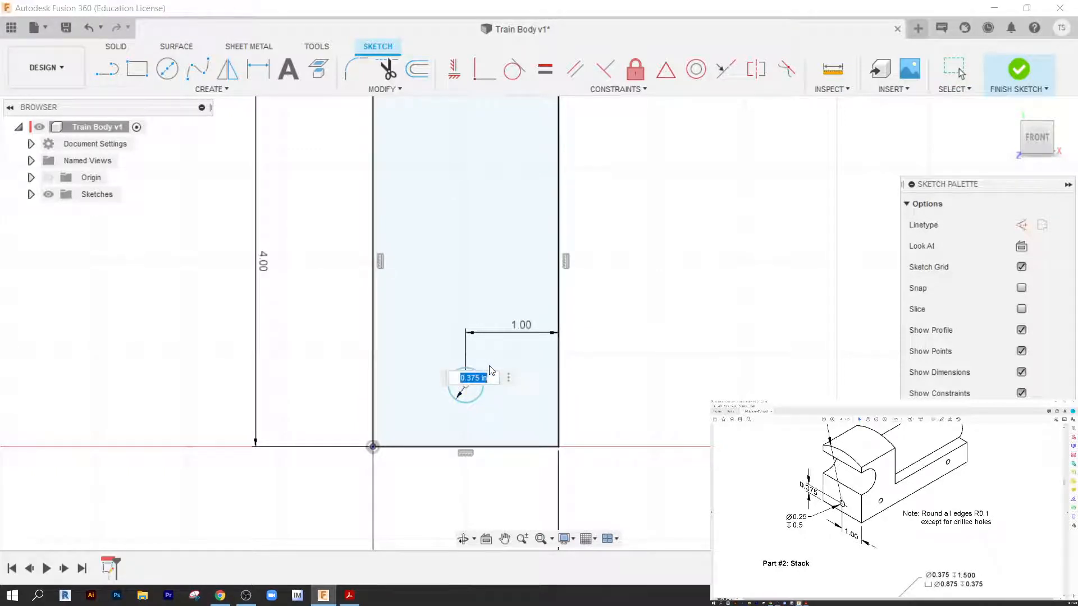
type(".25")
key("Return")
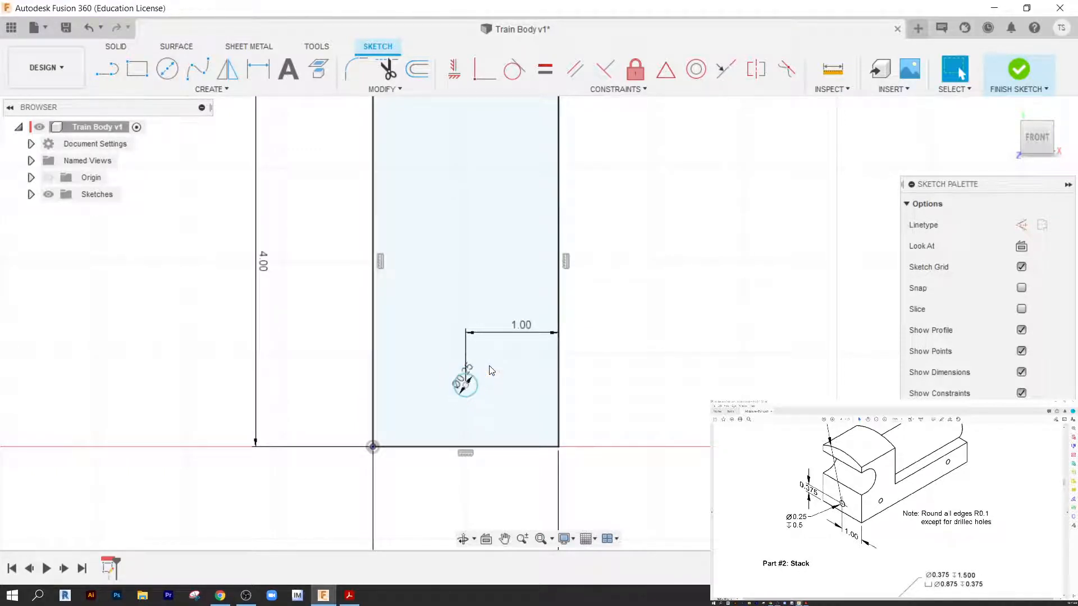
Dimension the small circle's centre 0.375 in above the rectangle's bottom edge.
scroll(466, 440, "up", 3)
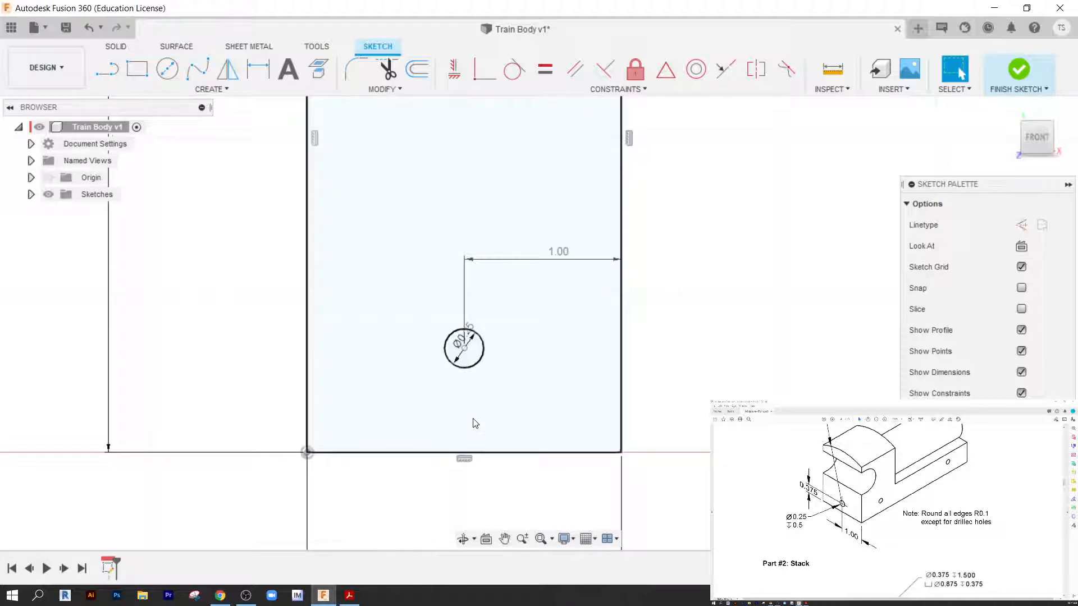
key("d")
left_click(466, 344)
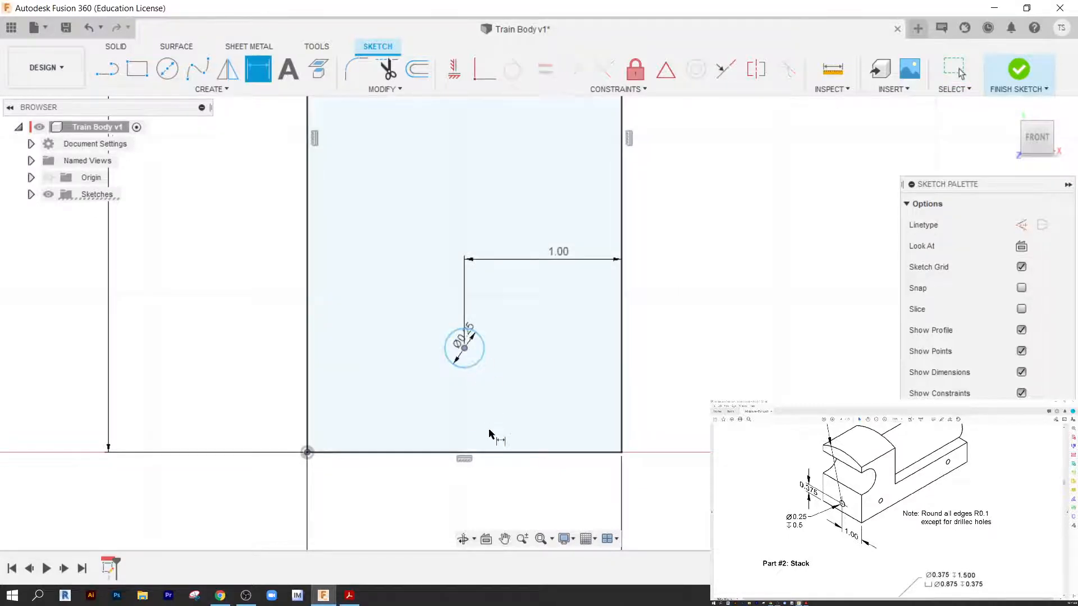
left_click(491, 454)
left_click(685, 401)
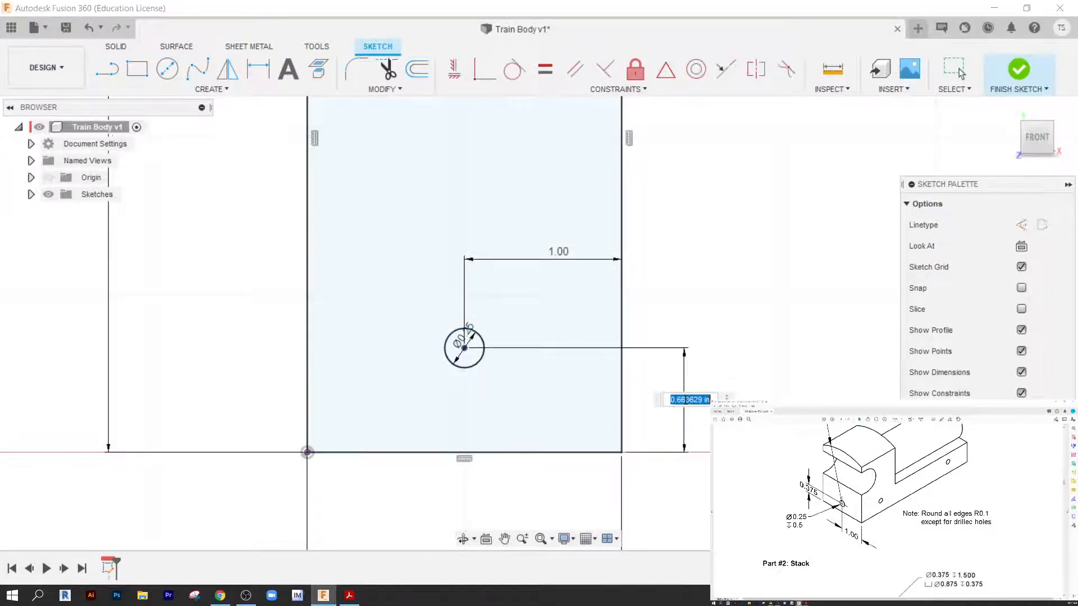
type(".375")
key("Return")
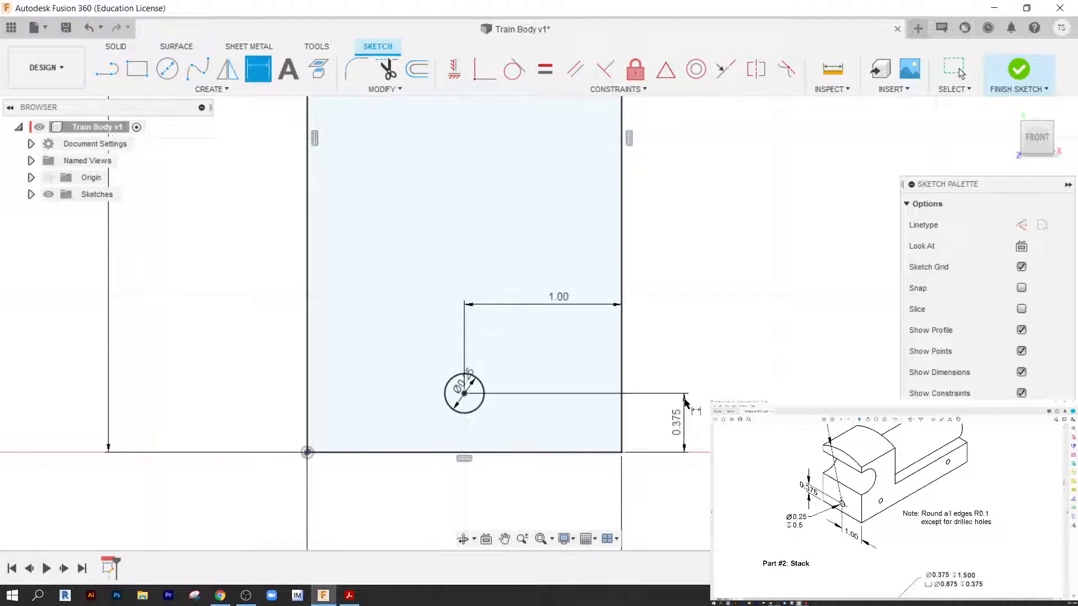
Draw a large circle concentric with the small hole circle, with a diameter of 2.35*2 in.
scroll(638, 416, "down", 5)
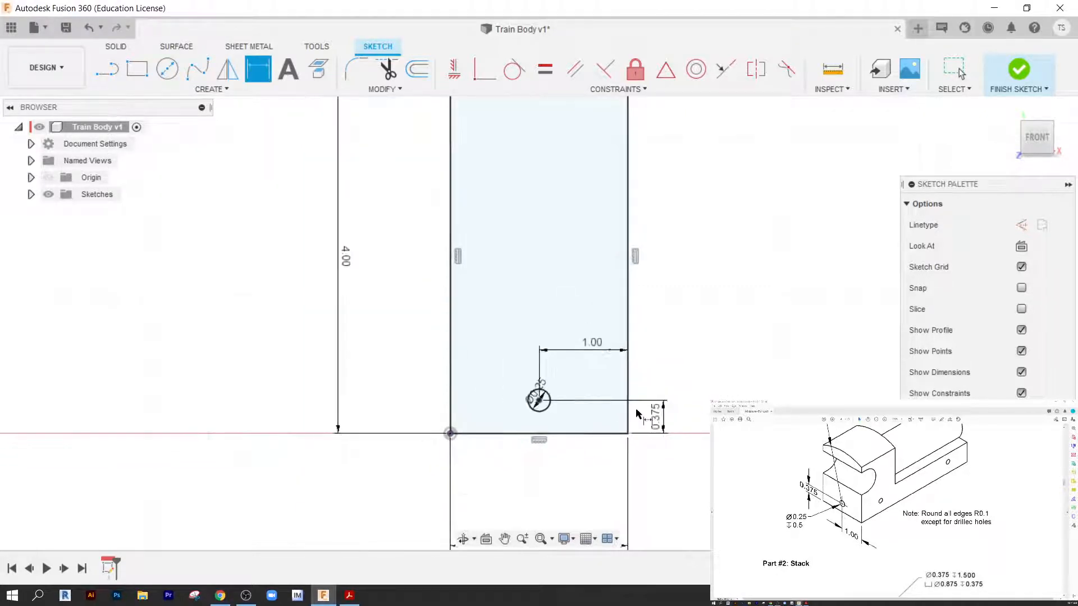
scroll(601, 356, "up", 3)
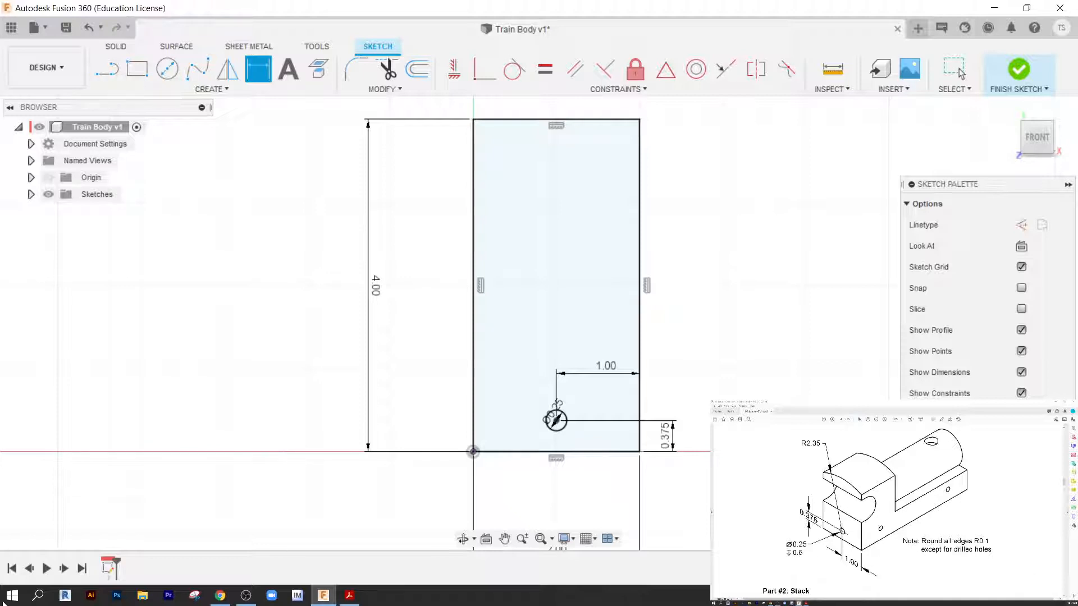
scroll(578, 317, "down", 1)
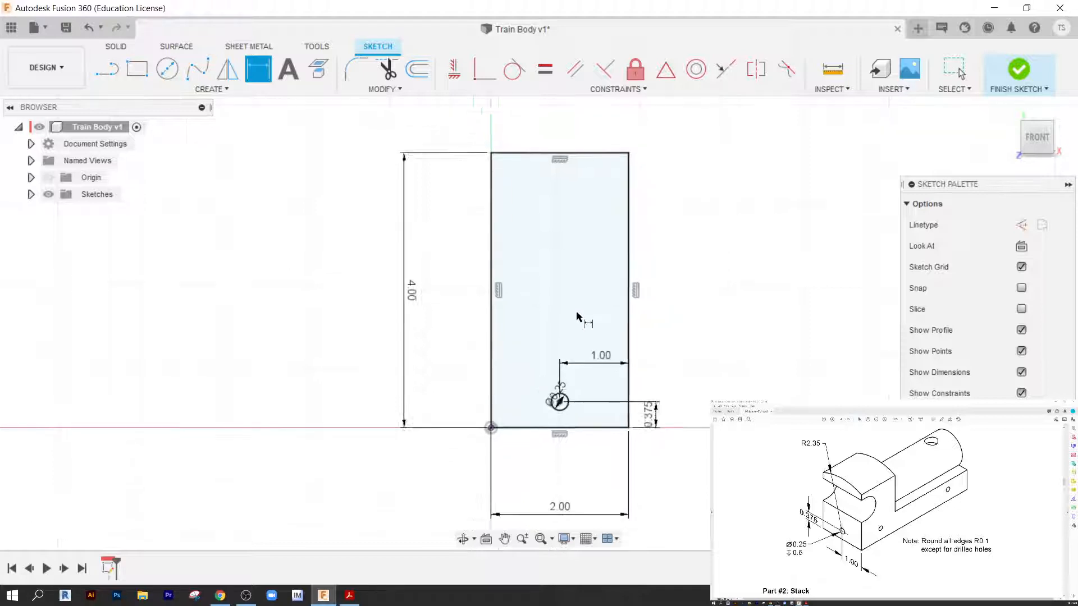
scroll(576, 312, "down", 1)
middle_click_drag(678, 311, 616, 342)
scroll(555, 373, "down", 1)
middle_click_drag(553, 375, 434, 355)
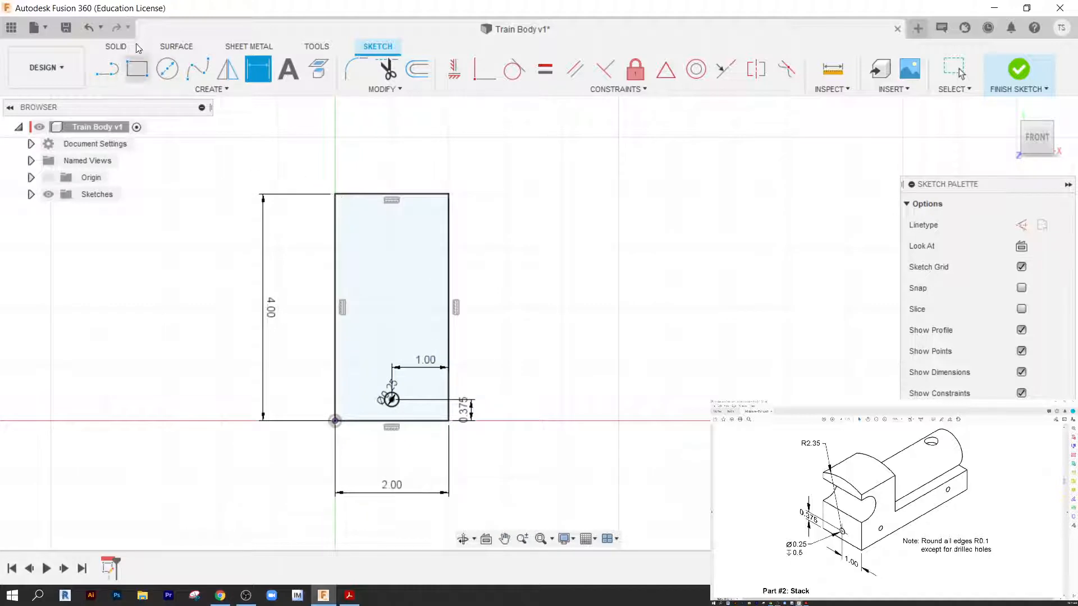
left_click(168, 69)
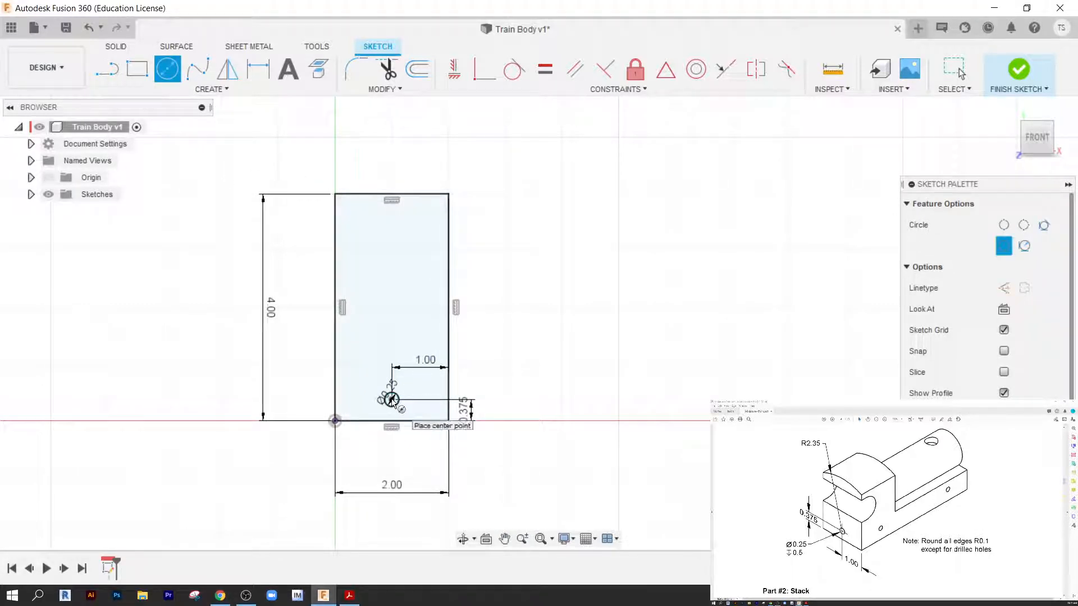
left_click(392, 400)
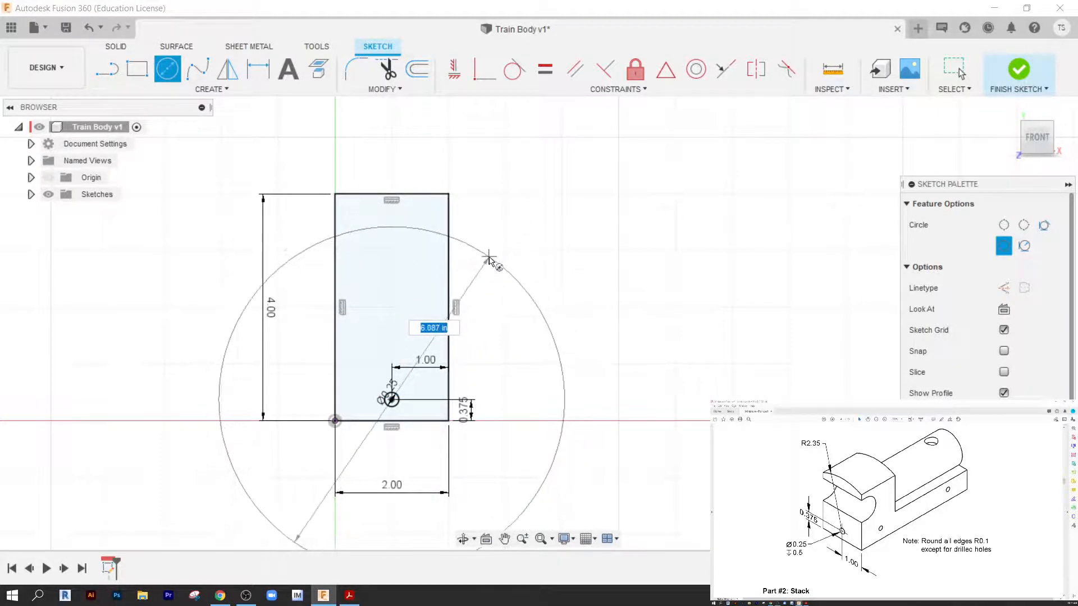
type("2.35")
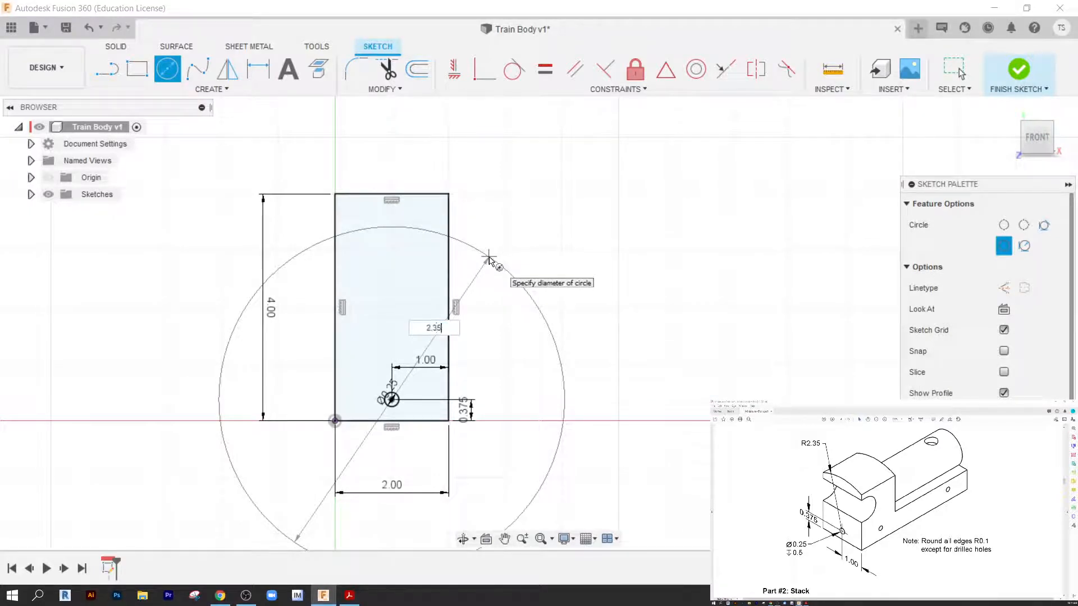
key("Tab")
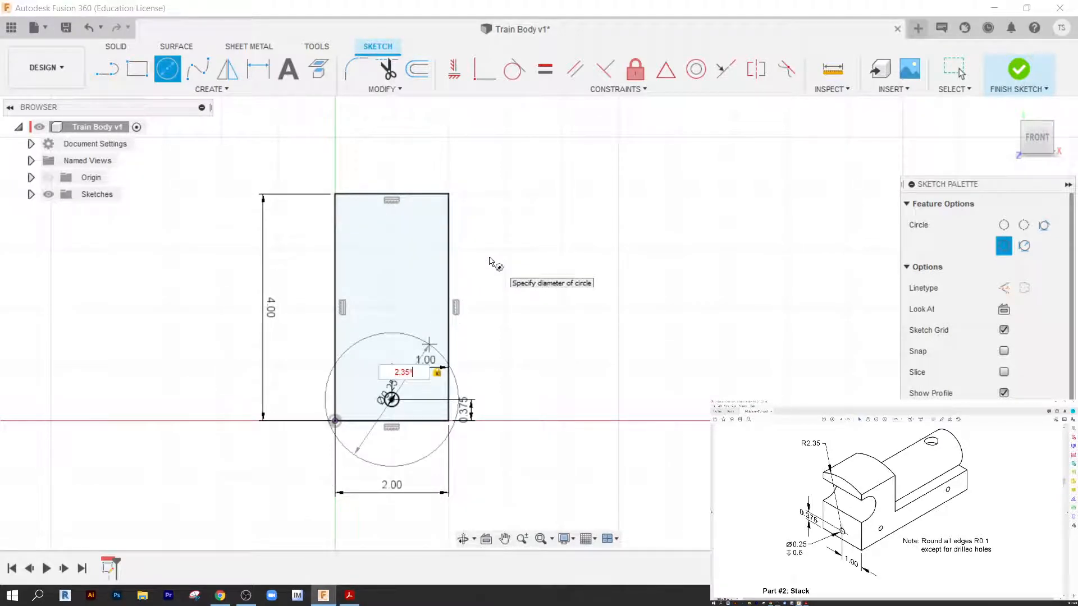
type("*2")
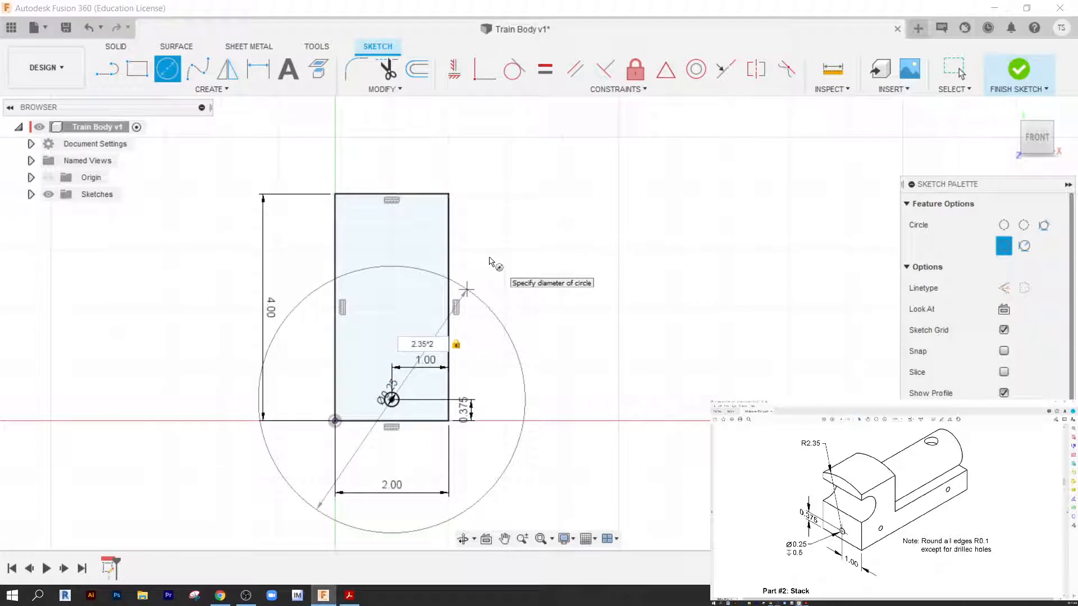
key("Return")
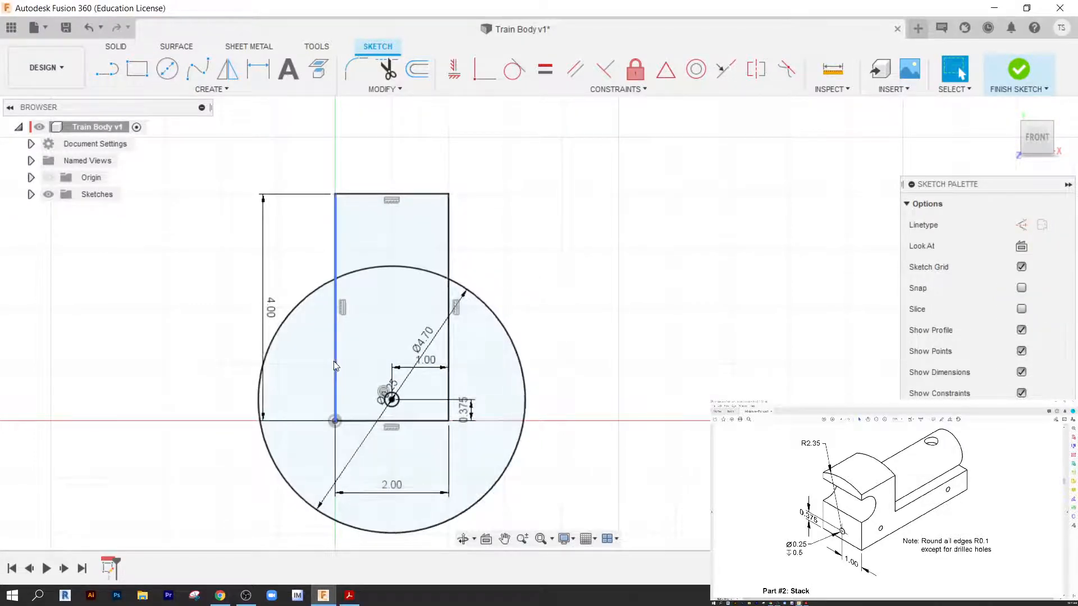
Trim away the rectangle's top edge and the parts of both side lines above the large circle.
scroll(335, 359, "up", 3)
scroll(417, 397, "down", 3)
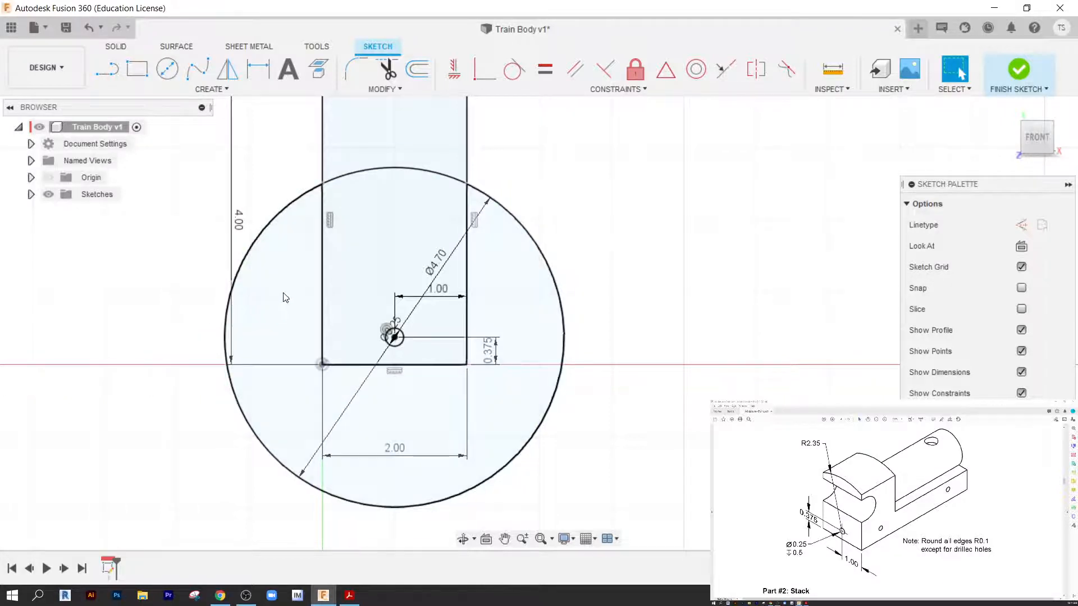
middle_click_drag(283, 297, 303, 373)
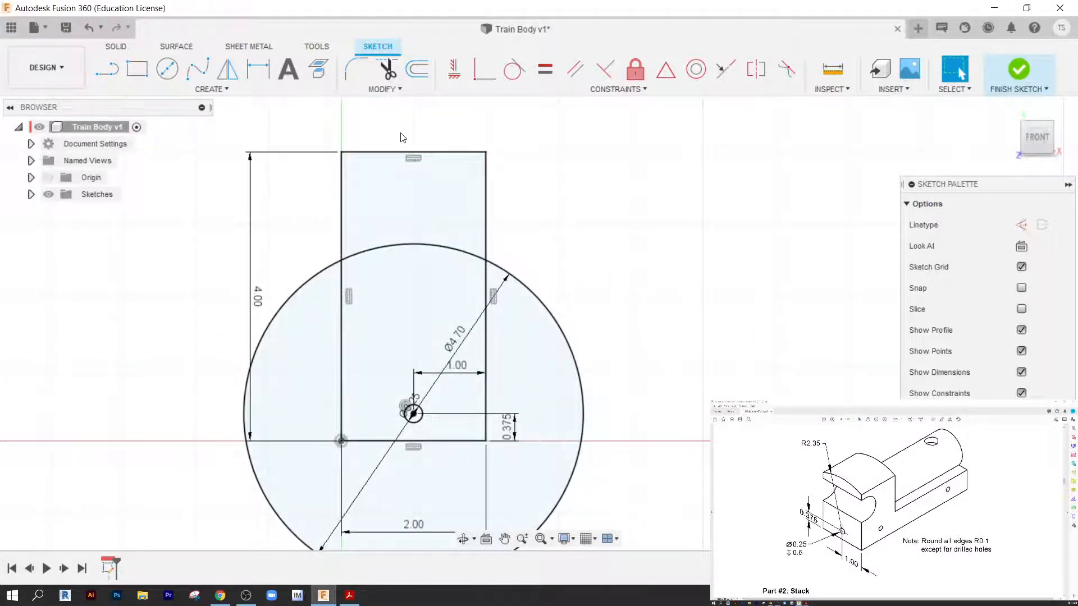
left_click(388, 70)
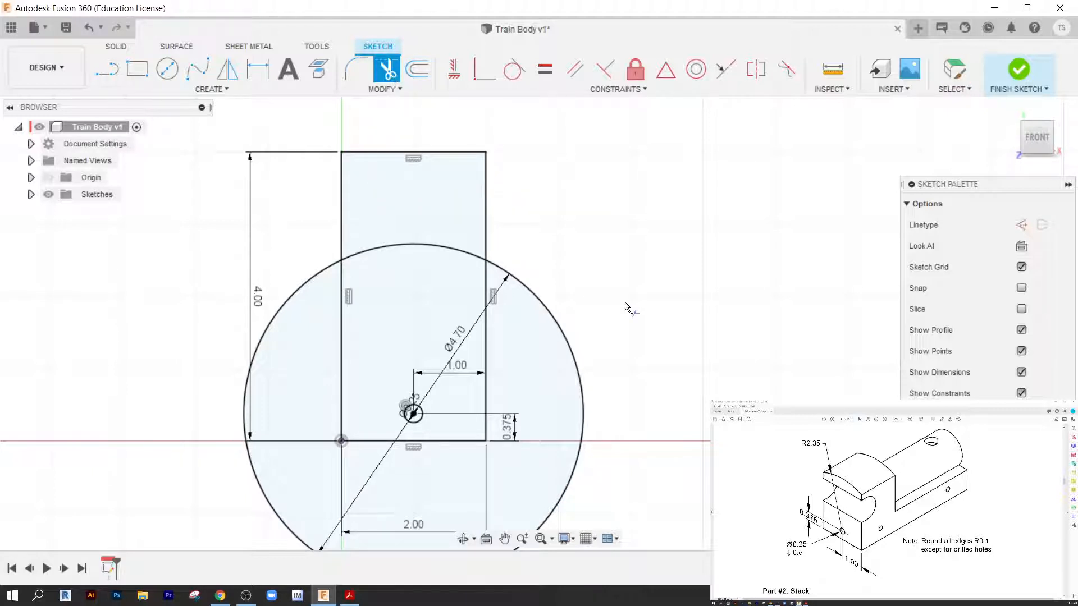
left_click(395, 152)
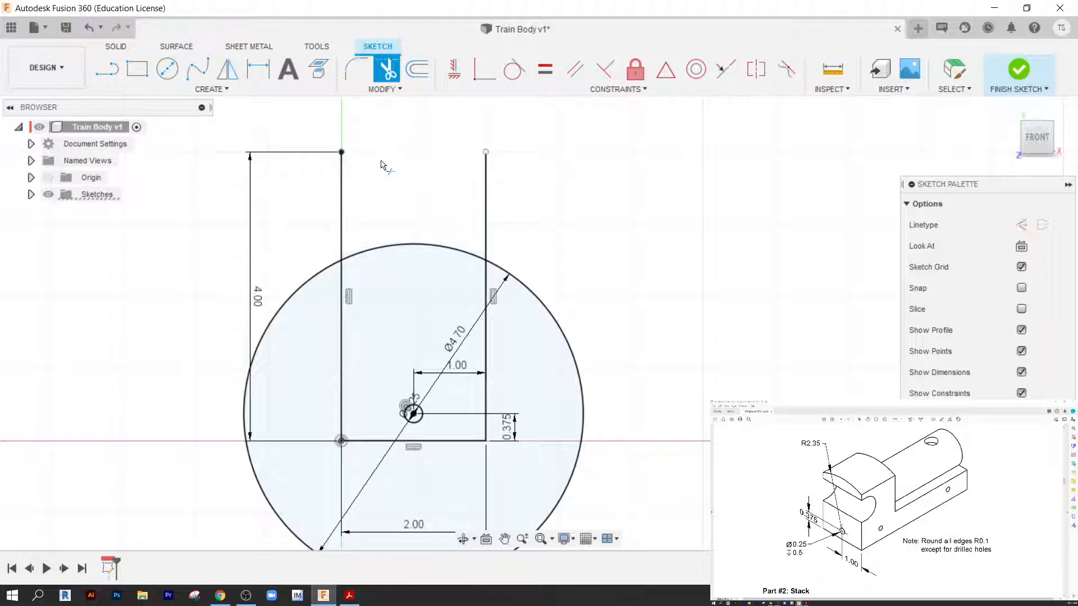
left_click(342, 206)
left_click(487, 224)
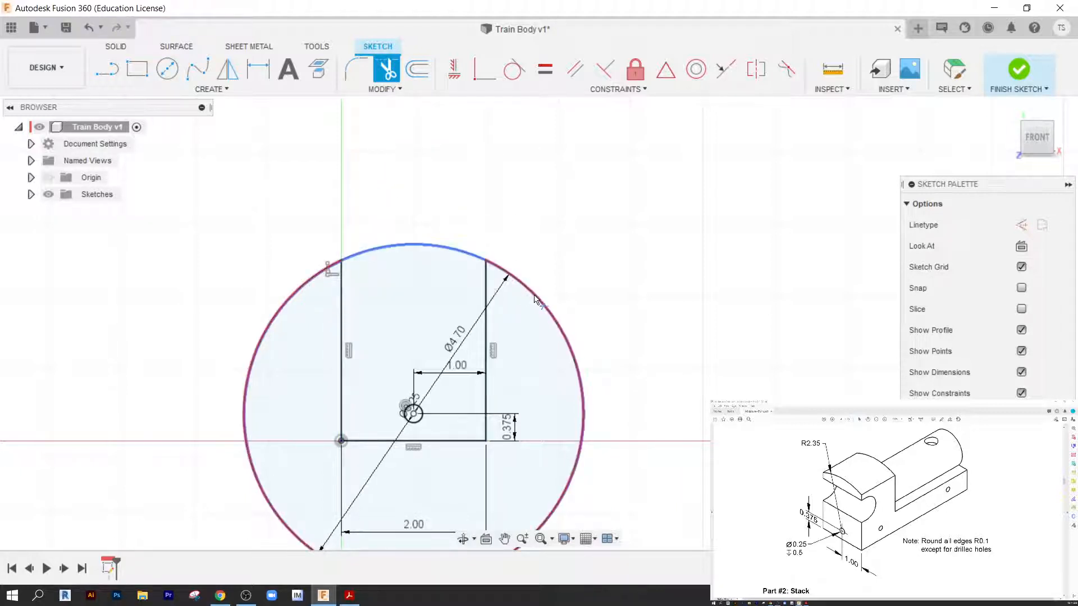
Trim the large circle outside the rectangle, leaving only the roof arc, and finish the sketch.
left_click(529, 294)
middle_click_drag(269, 355, 267, 318)
scroll(354, 261, "down", 1)
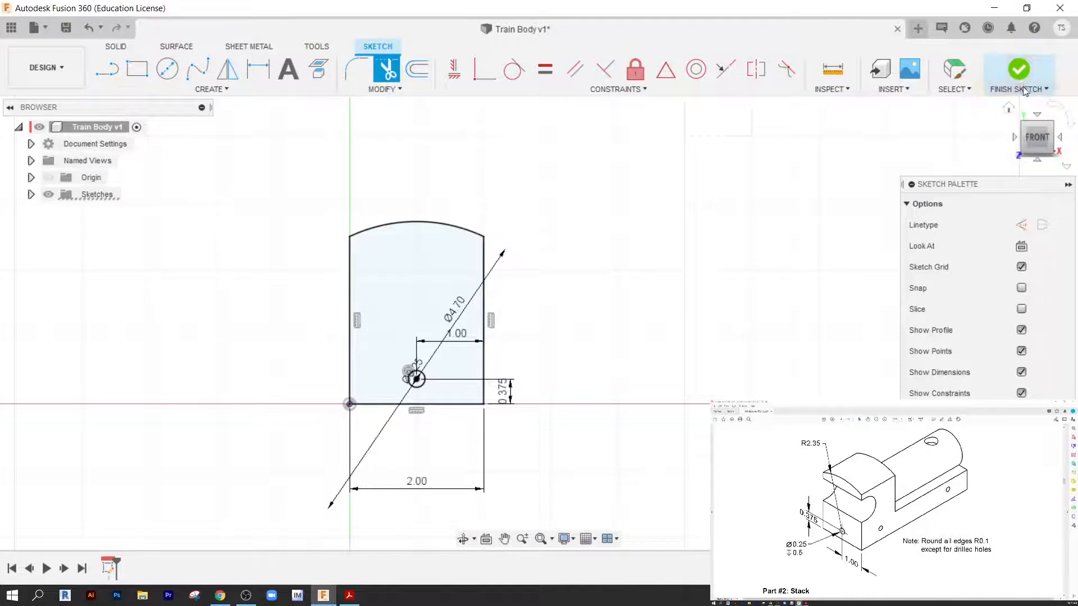
left_click(1019, 70)
Extrude the train profile together with the small hole circle 5.5 in toward the front as a new body.
middle_click_drag(689, 348, 587, 375, "shift")
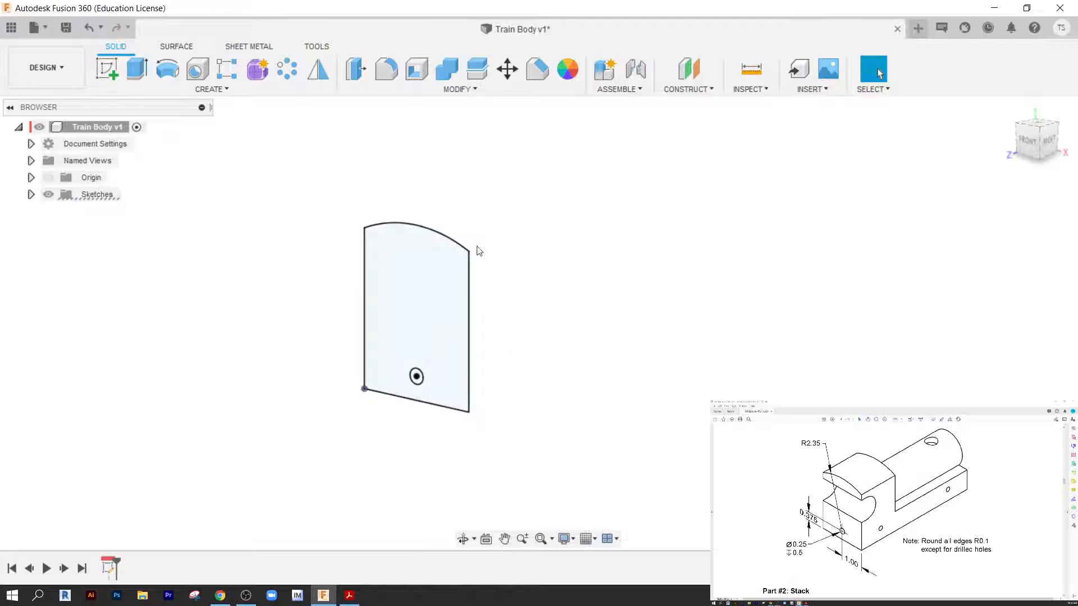
left_click(138, 70)
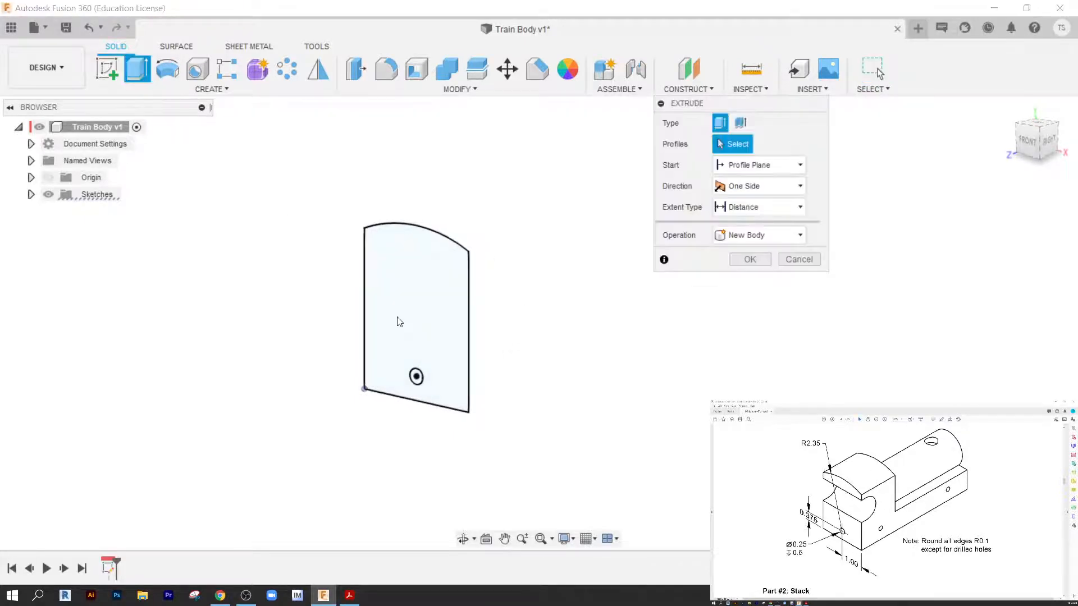
left_click(427, 318)
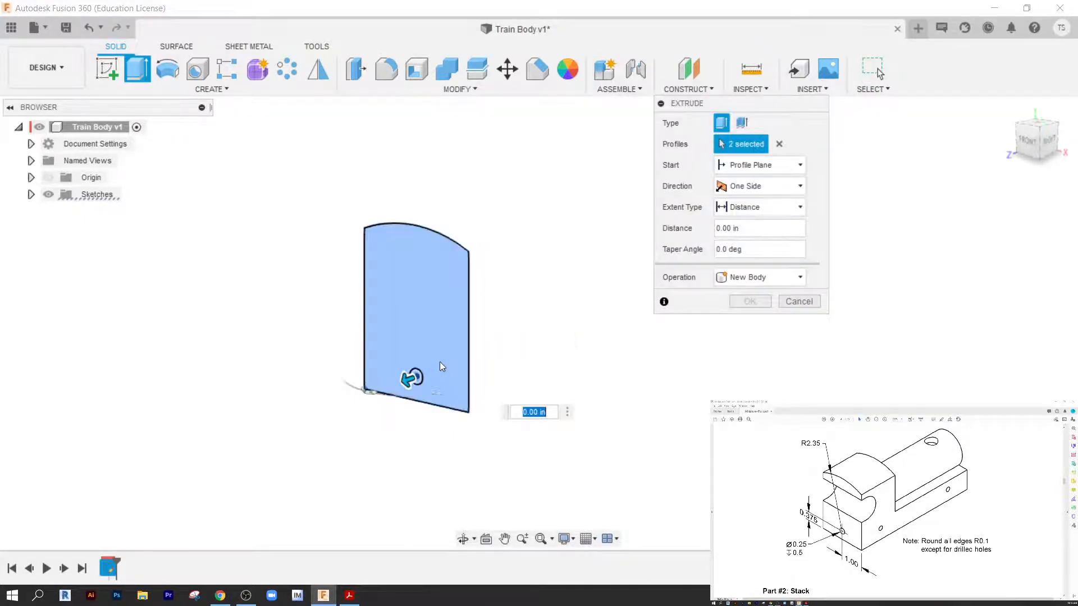
left_click(416, 377)
left_click_drag(410, 375, 612, 300)
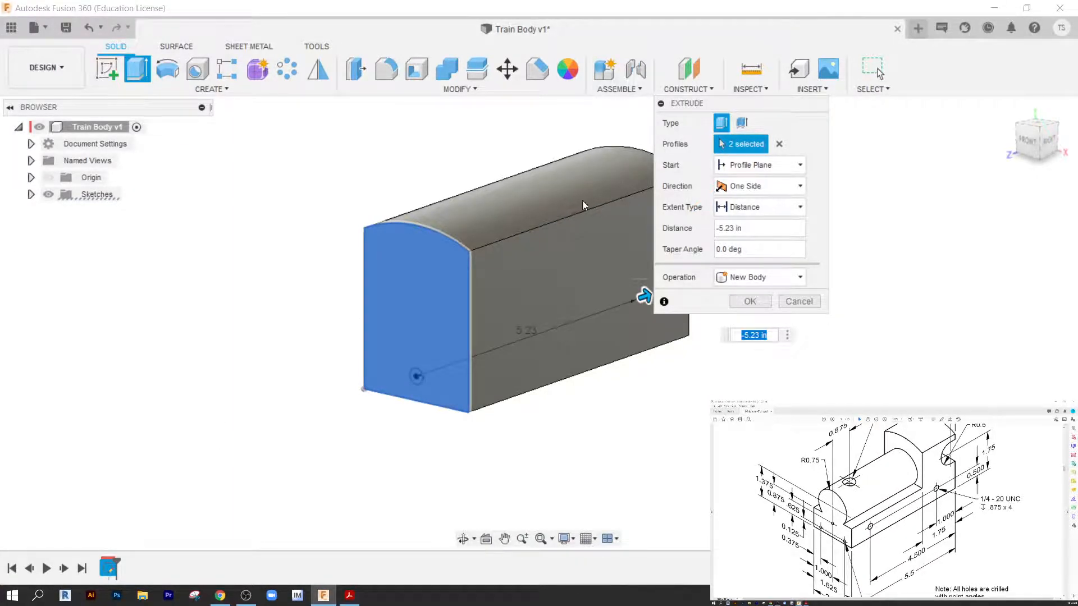
left_click(735, 228)
key("BackSpace")
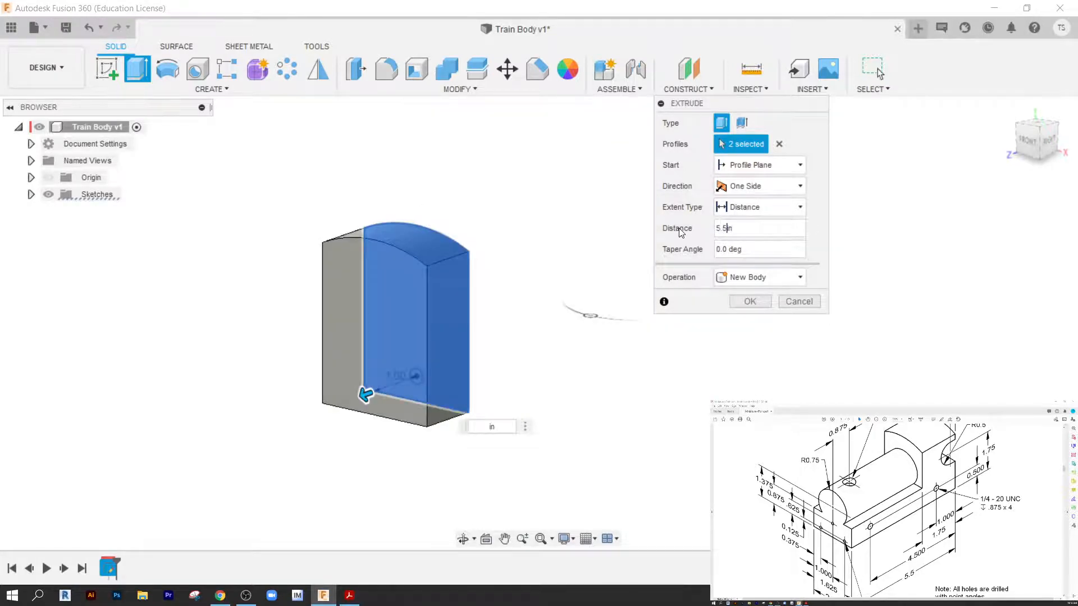
key("Return")
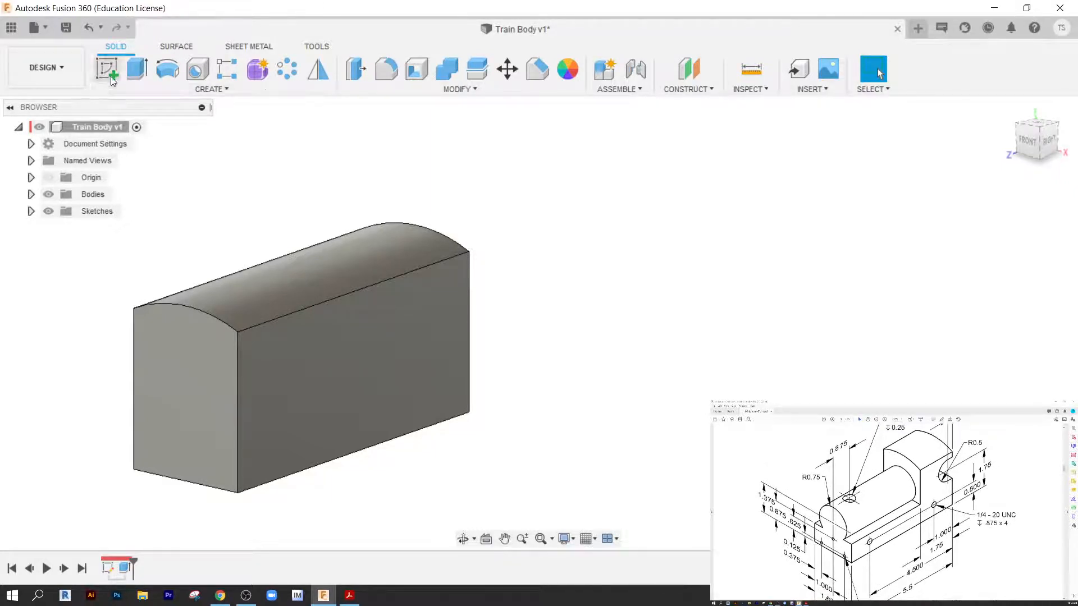
Start a sketch on the body's front face and draw a circle near its middle with a diameter of .75*2 in.
left_click(106, 68)
left_click(167, 391)
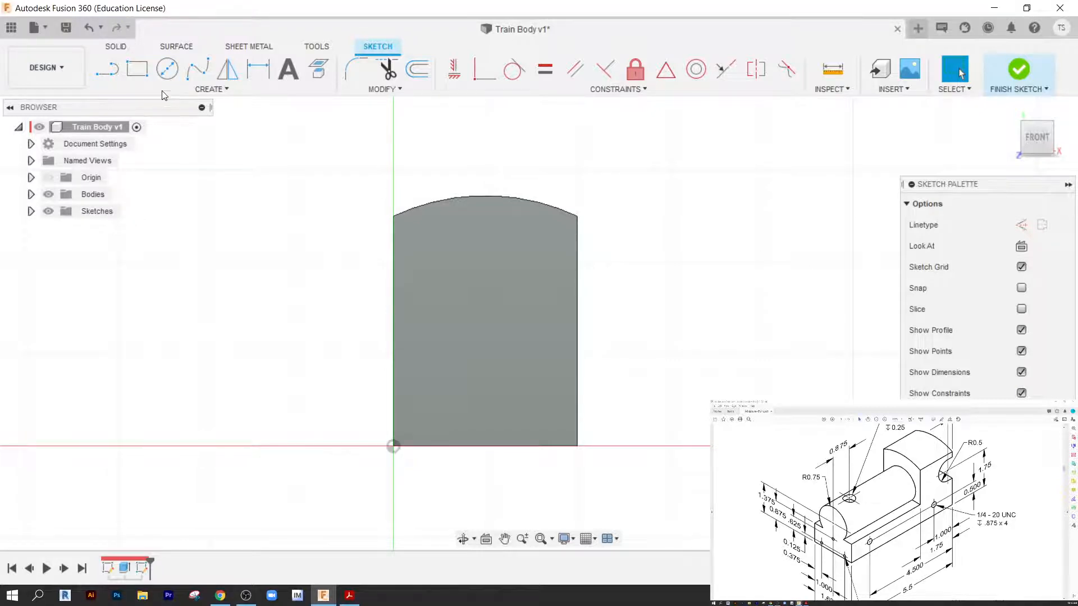
left_click(168, 69)
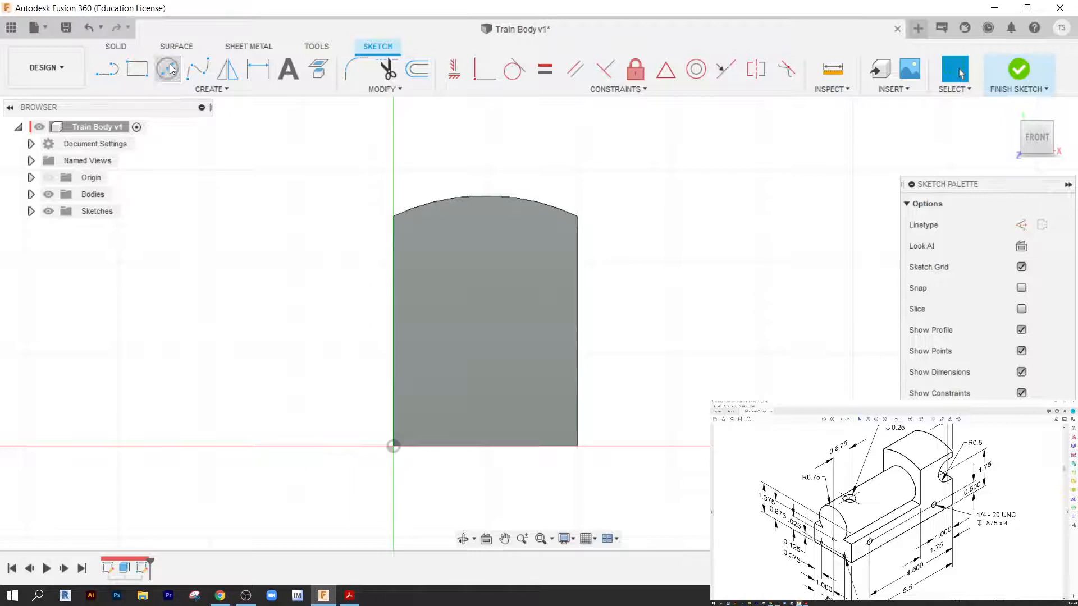
left_click(483, 311)
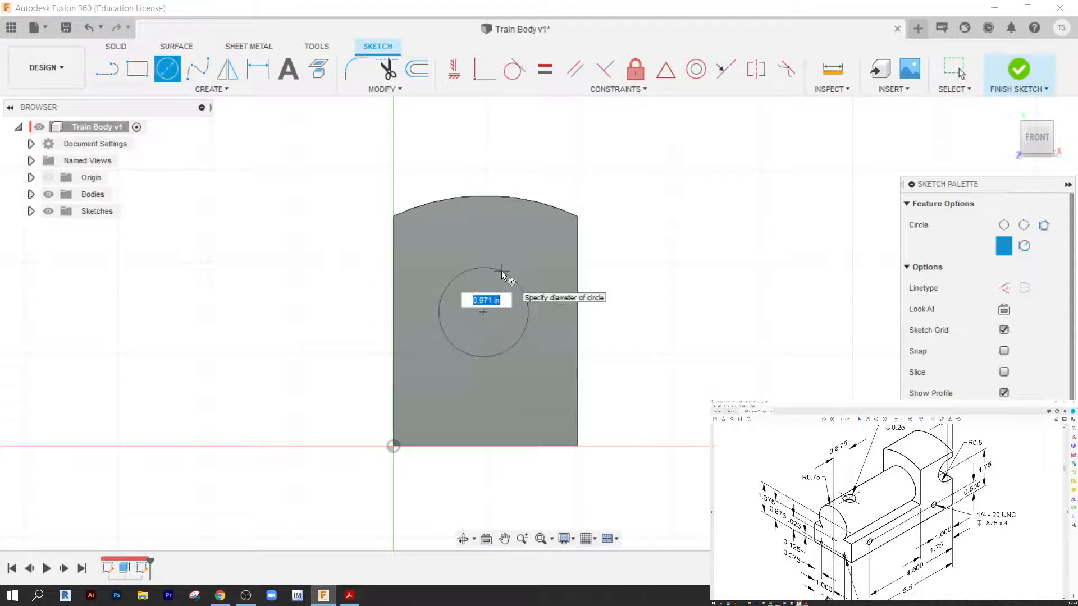
key("BackSpace")
type(".75")
key("Tab")
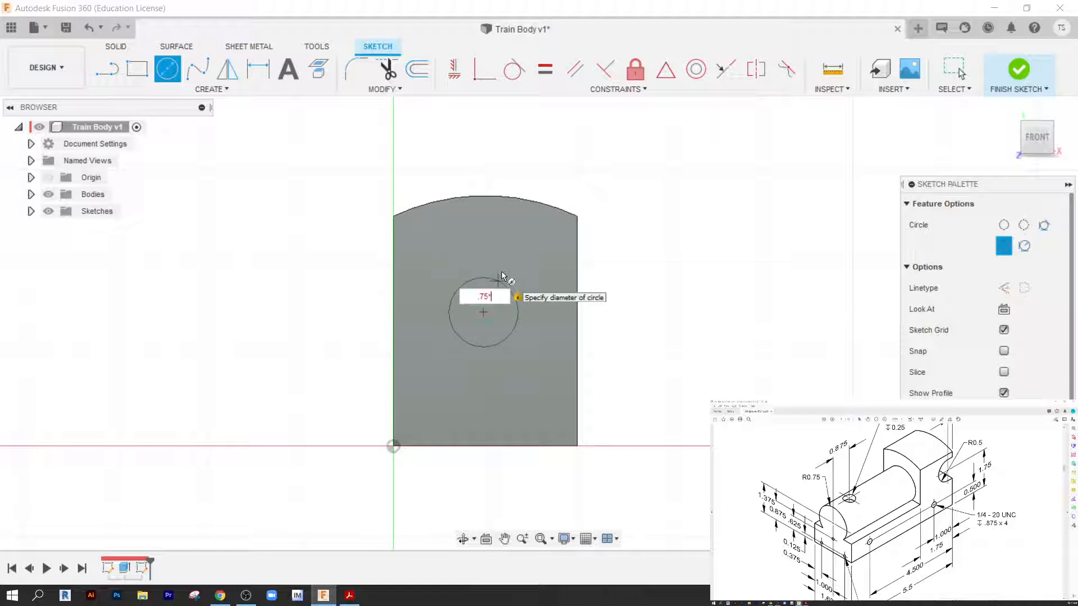
type("*2")
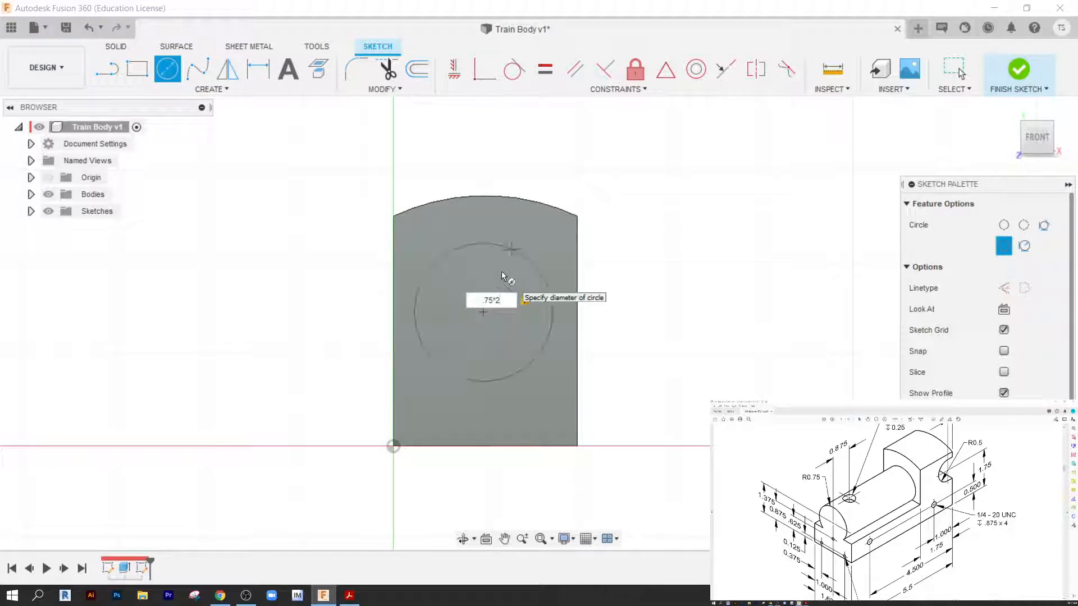
key("Return")
key("Escape")
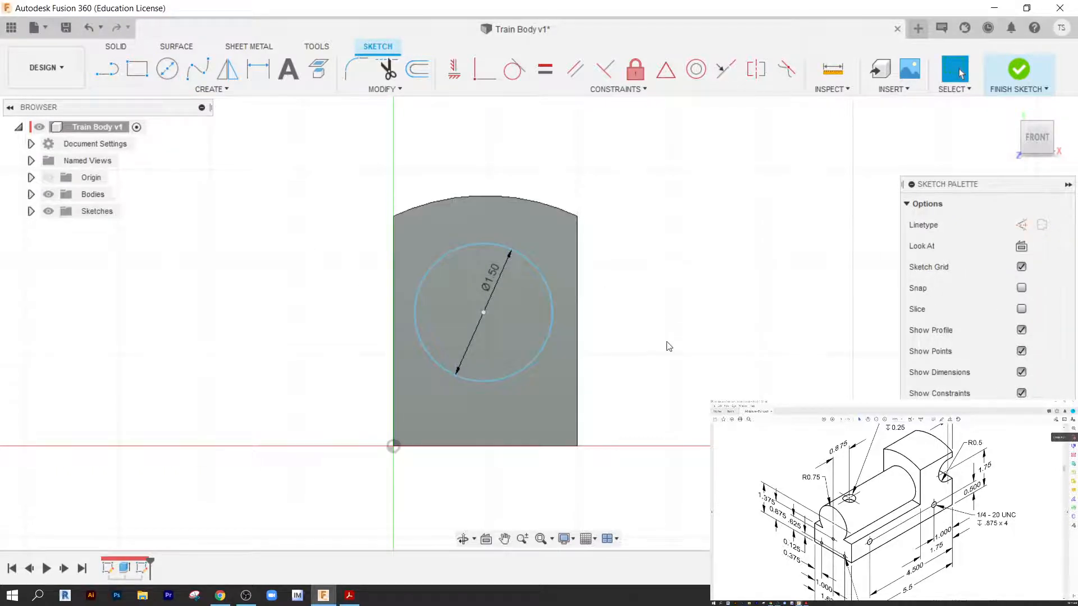
Dimension the boiler circle's centre 1 in from the face's right edge.
middle_click_drag(666, 342, 669, 327)
mouse_move(487, 297)
left_mouse_down()
mouse_move(489, 324)
mouse_move(462, 311)
mouse_move(494, 311)
mouse_move(476, 312)
left_mouse_up()
middle_click_drag(519, 327, 525, 295)
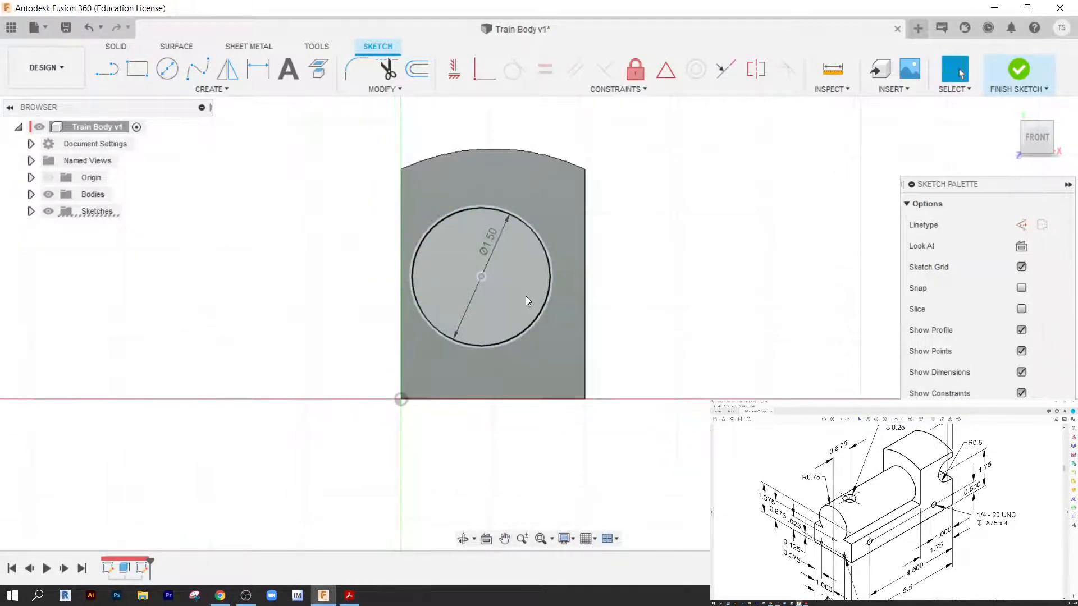
key("d")
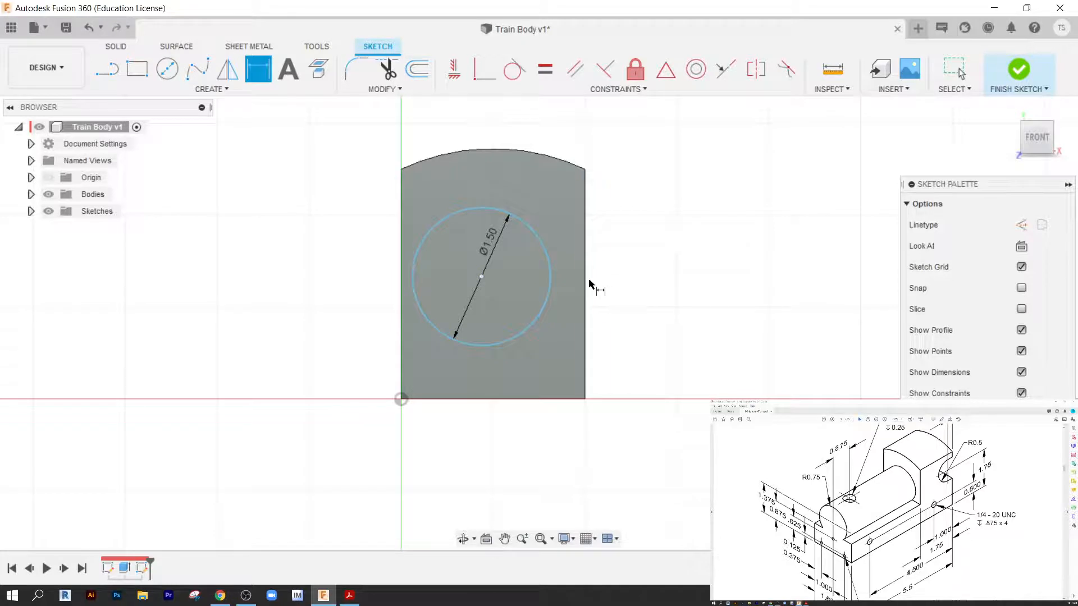
left_click(585, 283)
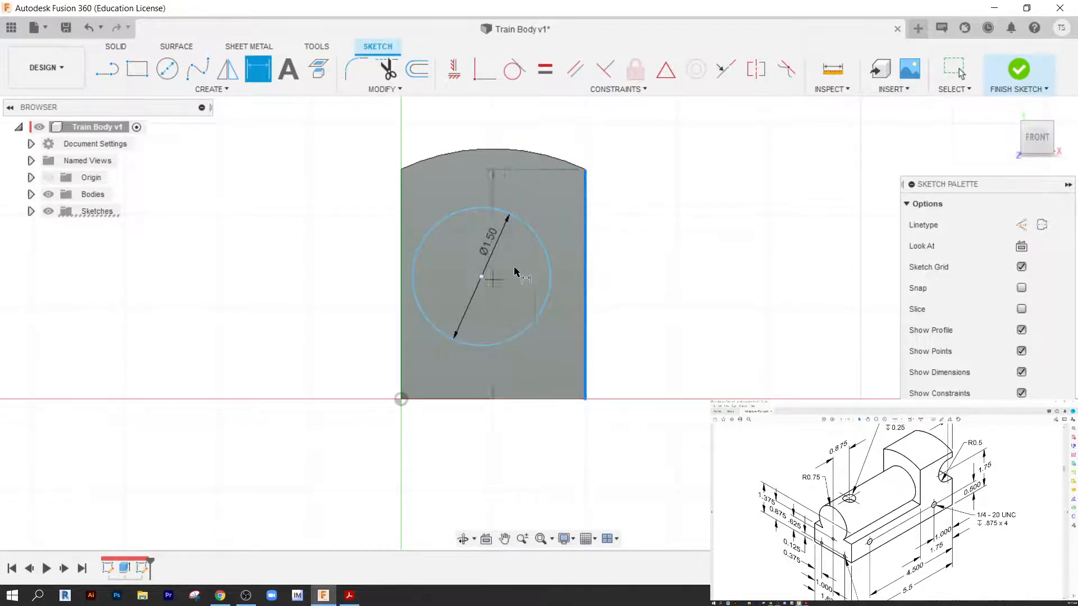
left_click(542, 241)
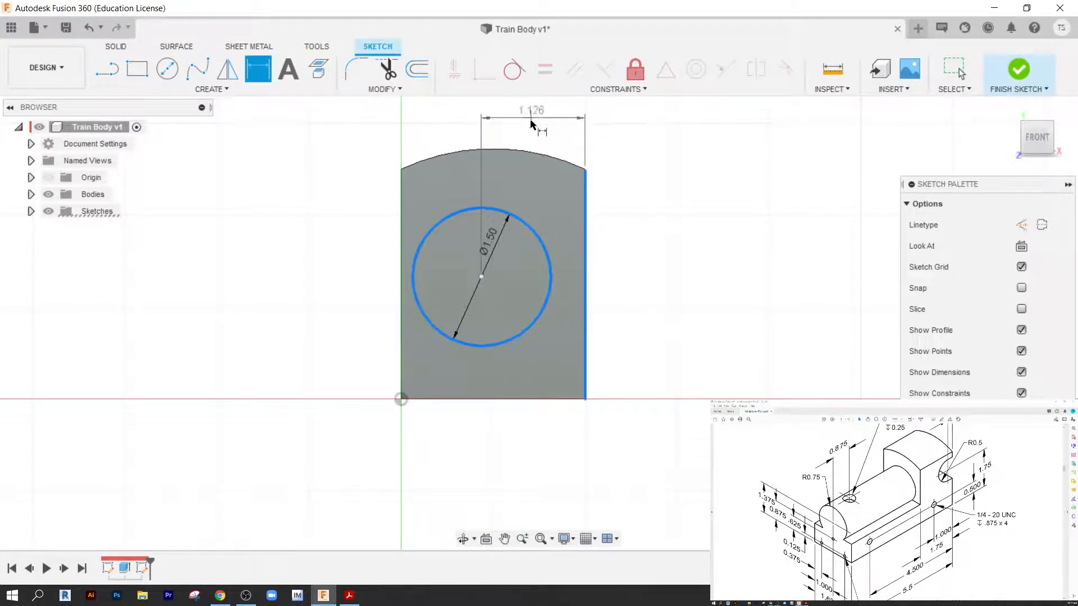
left_click(546, 121)
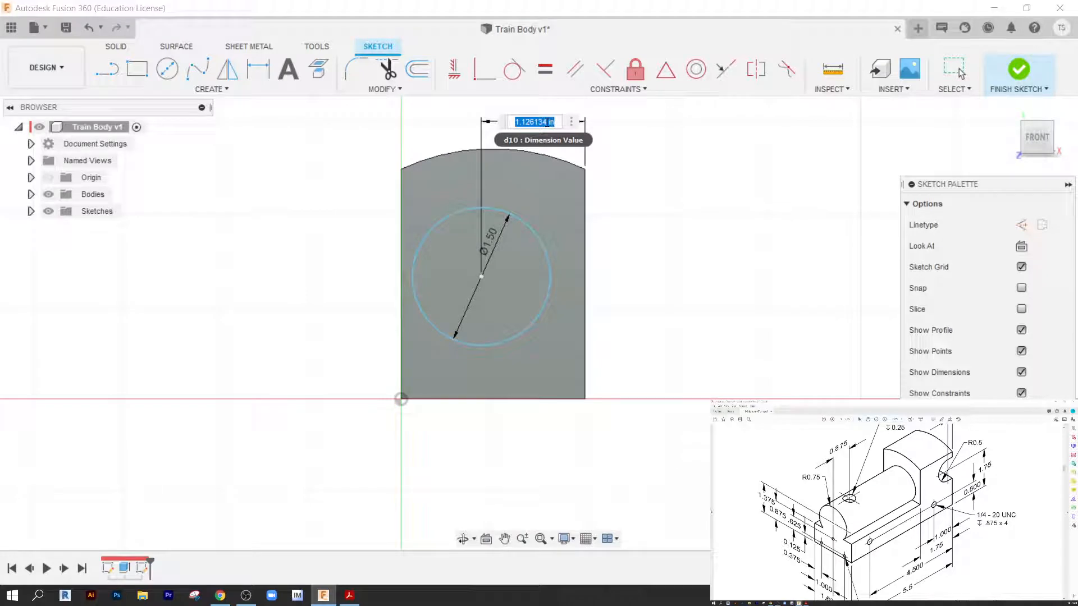
type("1")
key("Return")
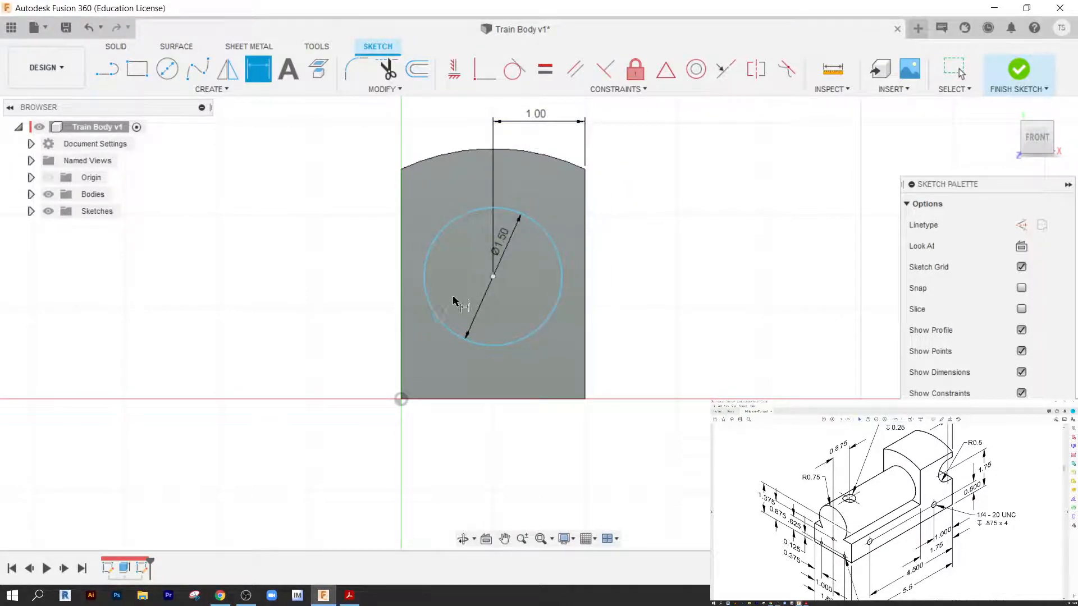
Dimension the boiler circle's centre 1.375 in above the face's bottom edge.
left_click(493, 277)
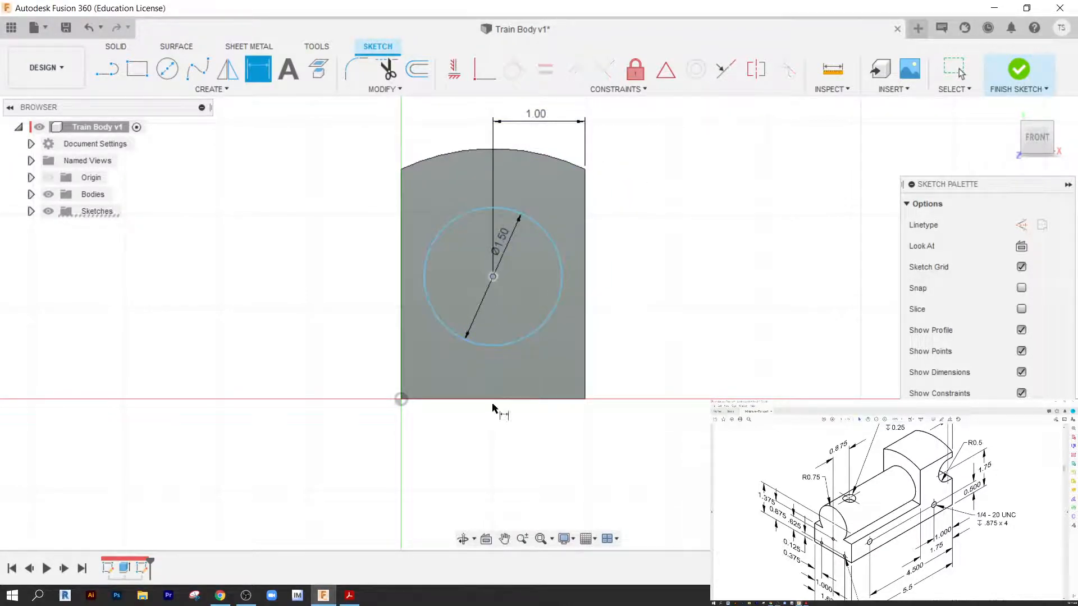
left_click(493, 400)
left_click(303, 328)
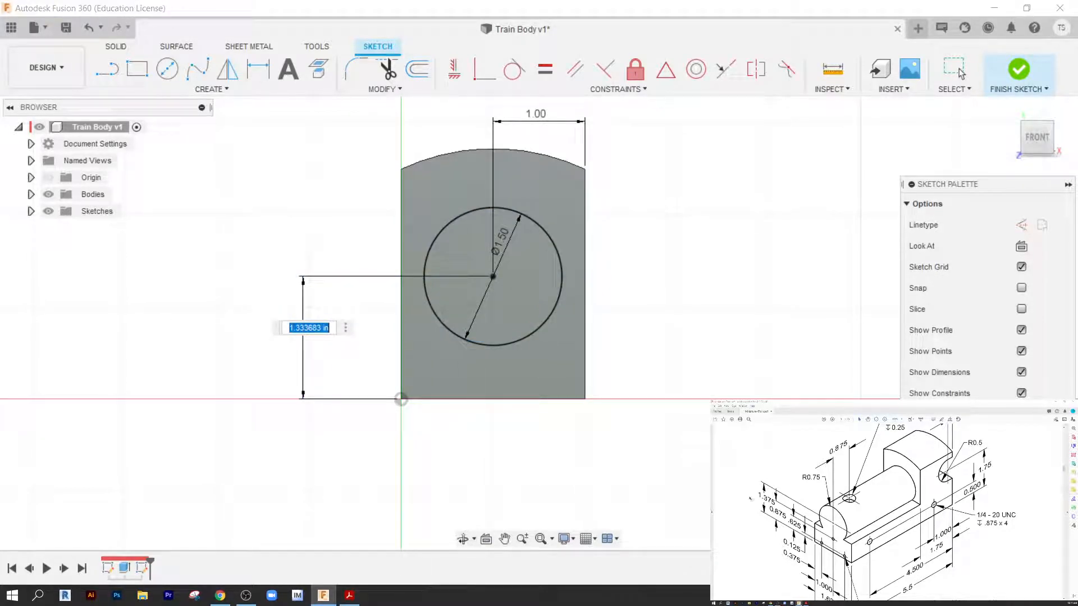
scroll(777, 512, "up", 2, "ctrl")
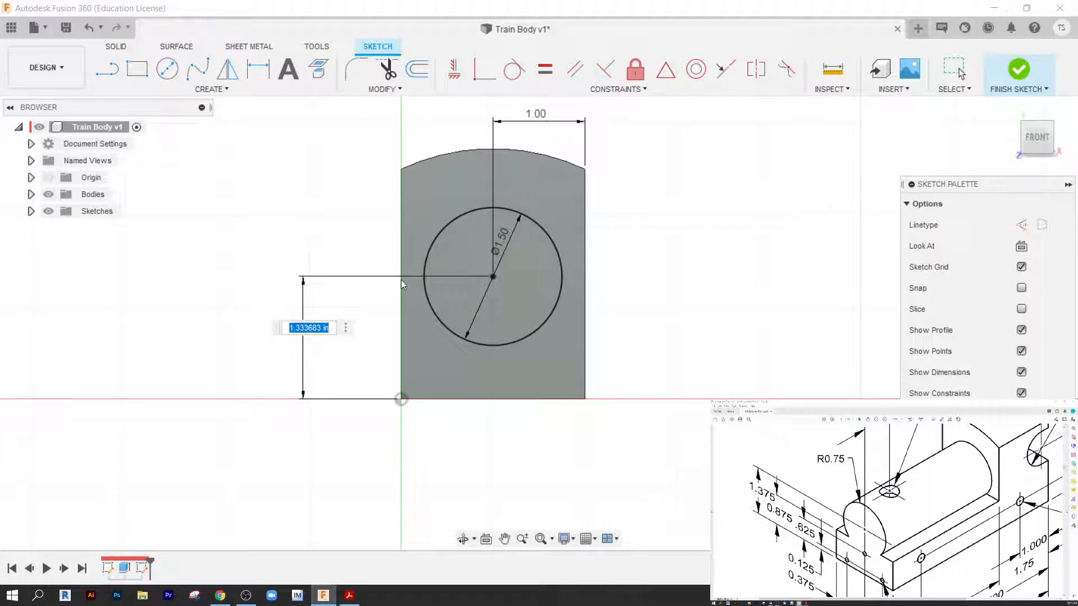
type("1.375")
key("Return")
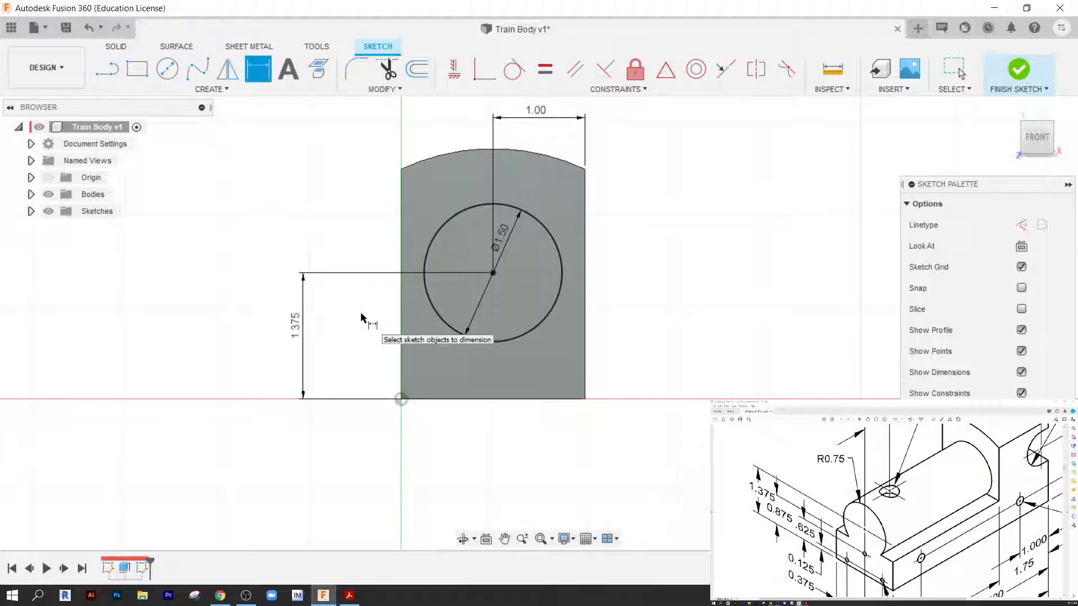
Draw a rectangle from the origin to the face's right edge, 2 in wide and about 0.88 in tall.
scroll(684, 314, "down", 3)
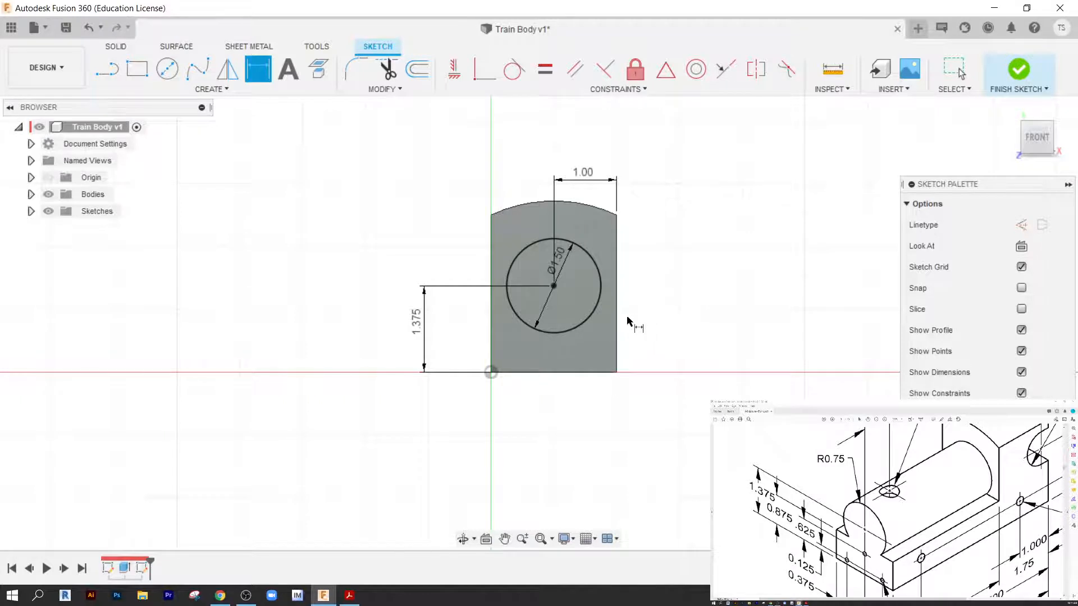
middle_click_drag(621, 315, 615, 301)
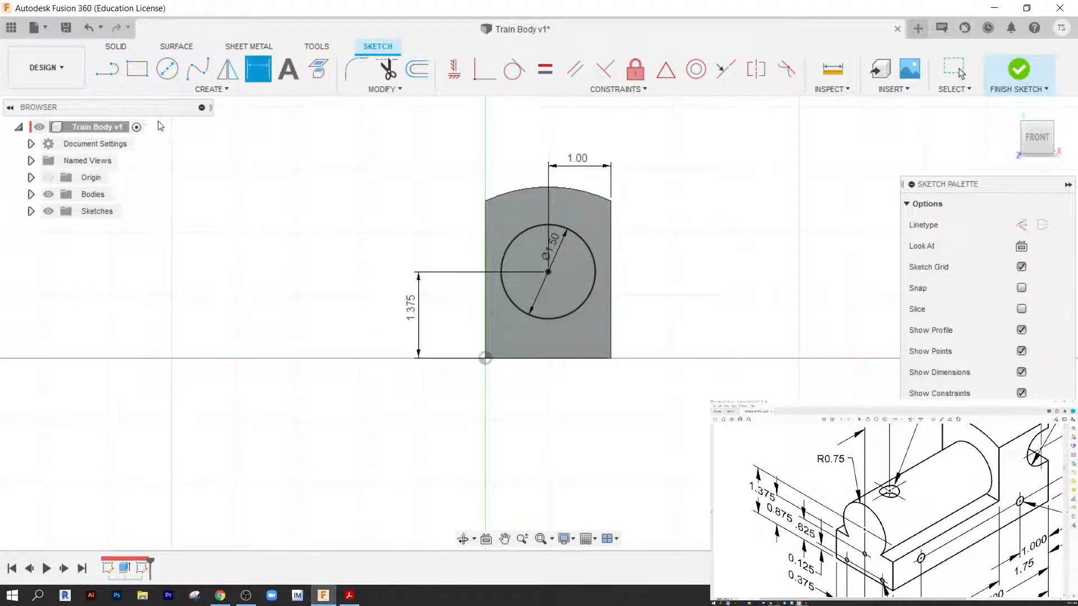
left_click(136, 71)
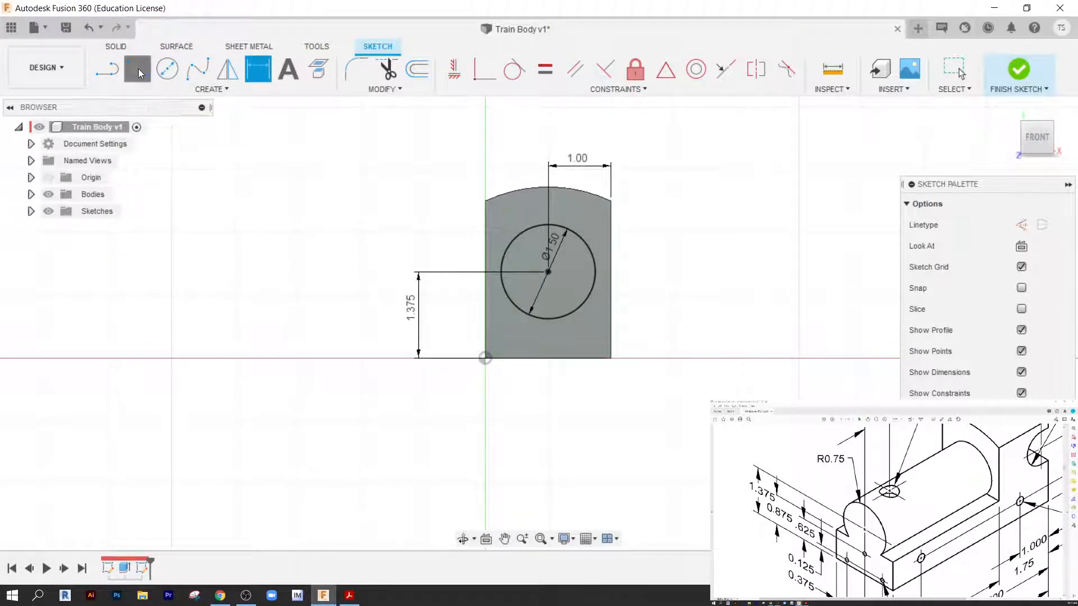
left_click(485, 358)
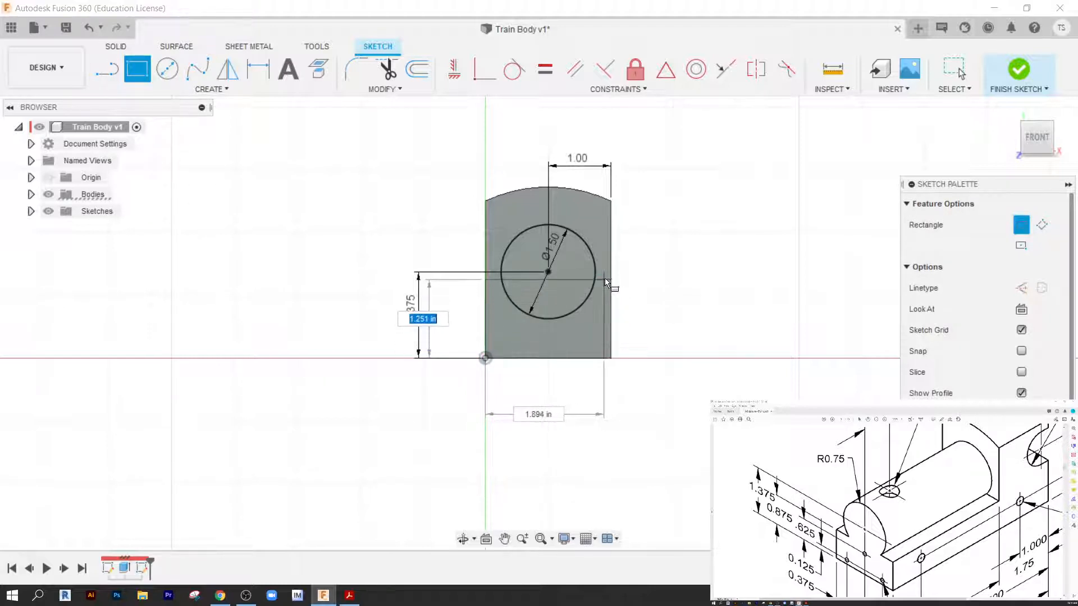
scroll(609, 289, "up", 3)
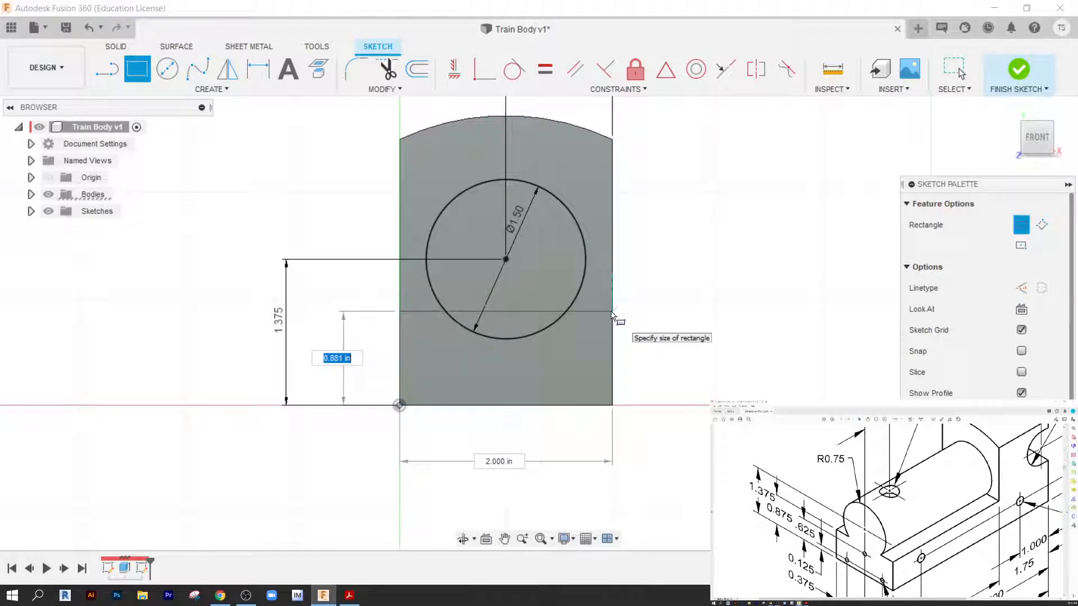
left_click(612, 315)
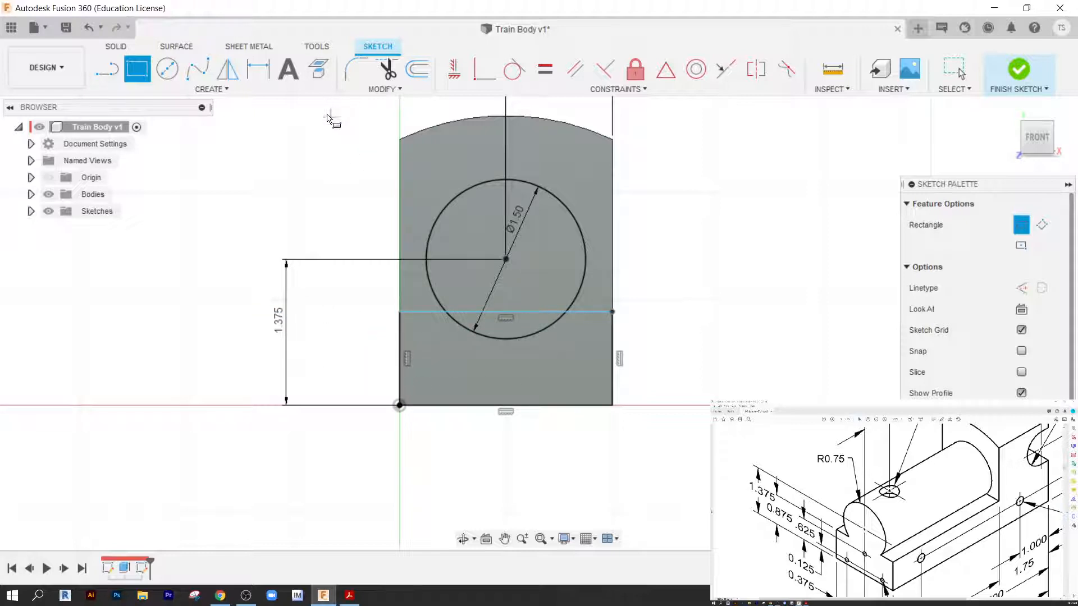
Dimension the base rectangle's height as .875 in between its top and bottom edges.
key("d")
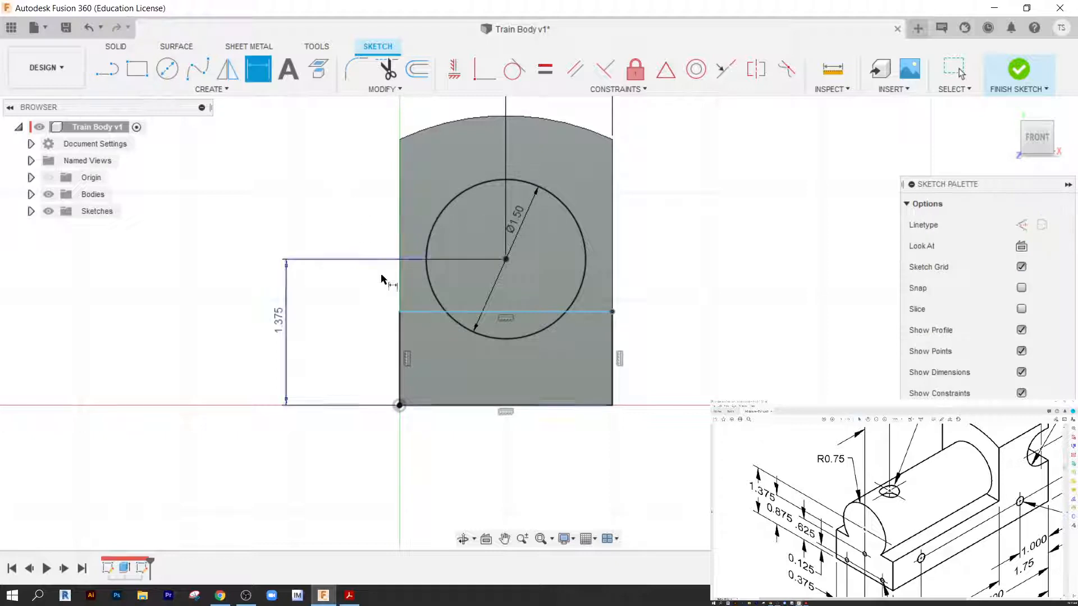
left_click(420, 311)
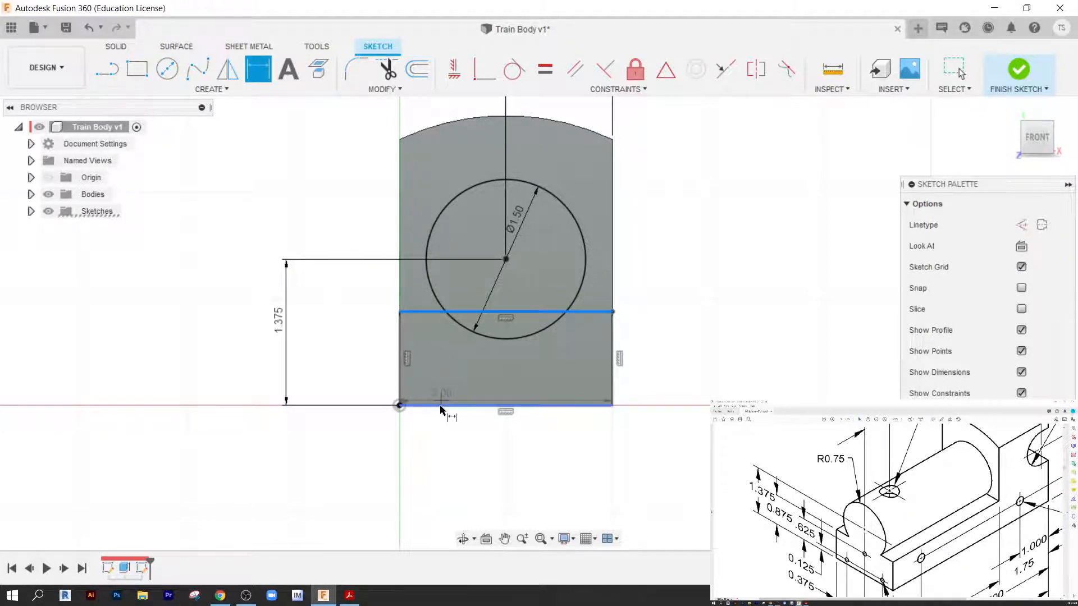
left_click(438, 405)
left_click(344, 366)
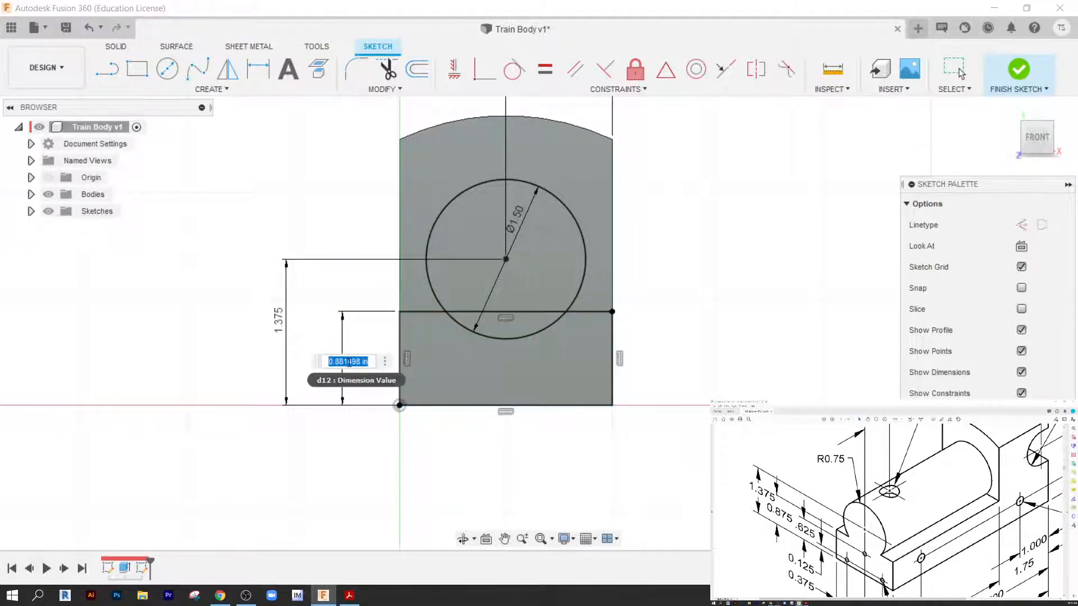
key("BackSpace")
type(".875")
key("Return")
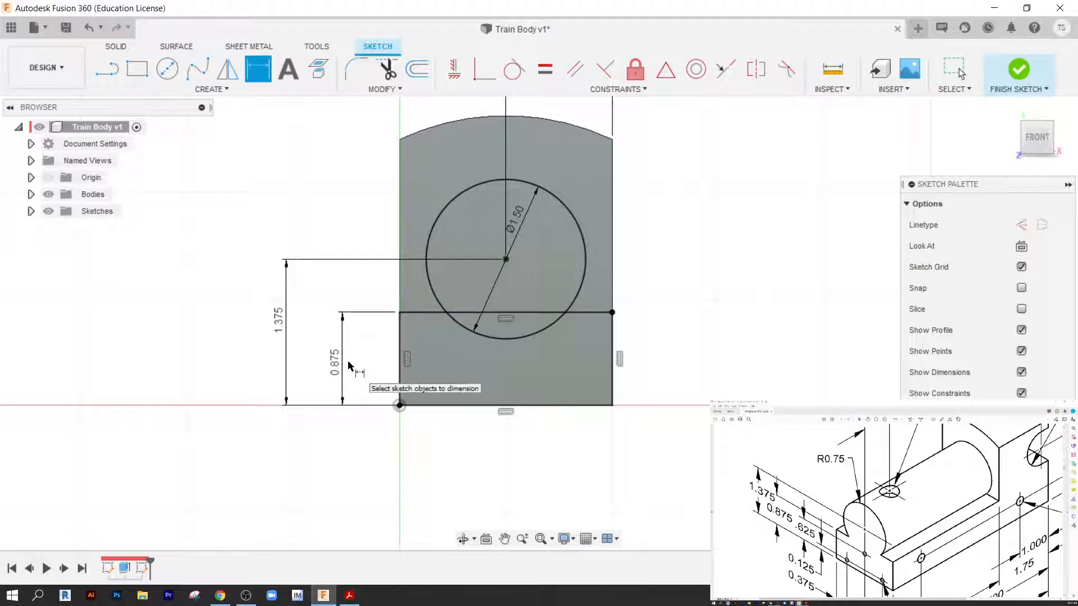
Trim the boiler circle's lower arc and the rectangle's top line inside the circle, and finish the sketch.
left_click(388, 70)
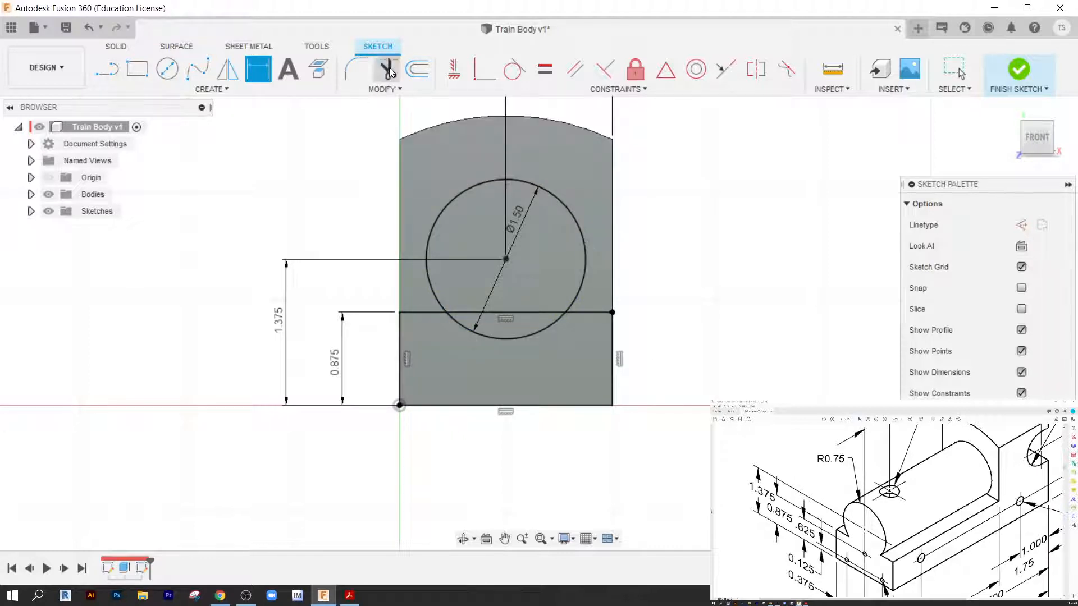
left_click(494, 340)
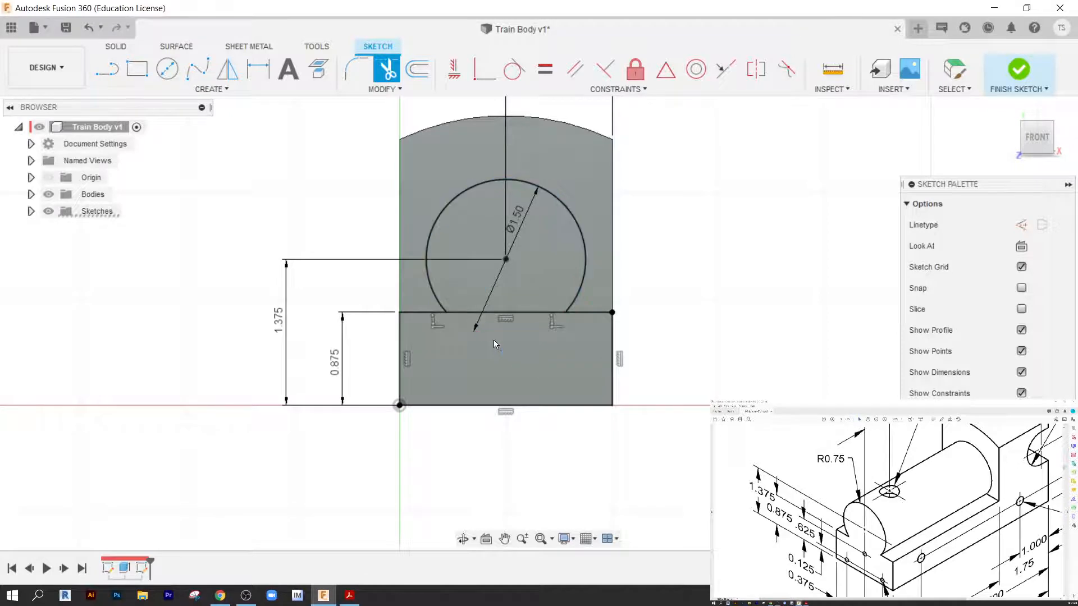
left_click(521, 312)
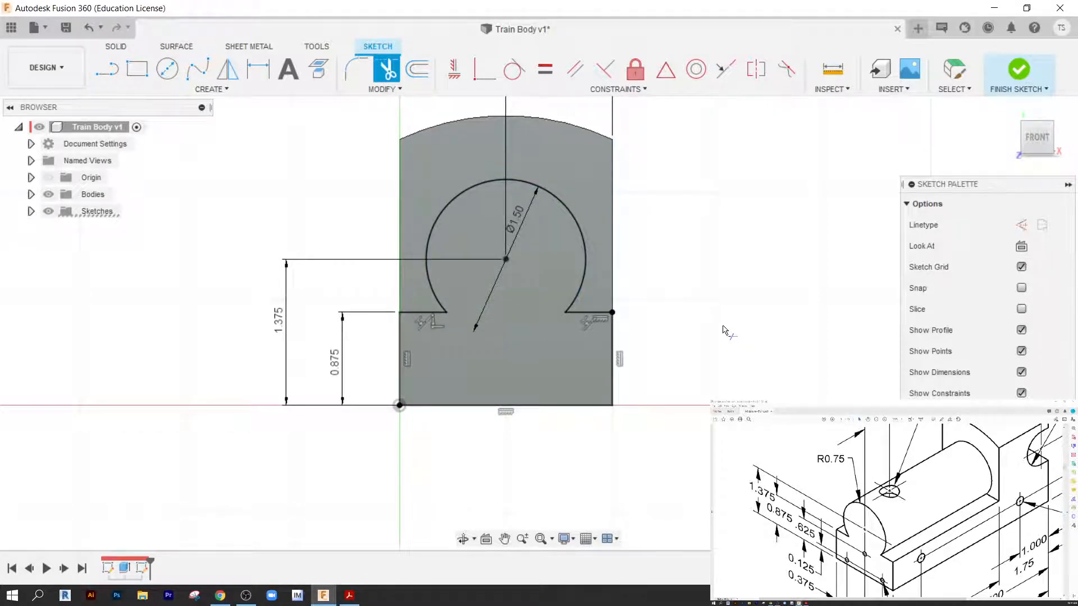
scroll(723, 329, "down", 1)
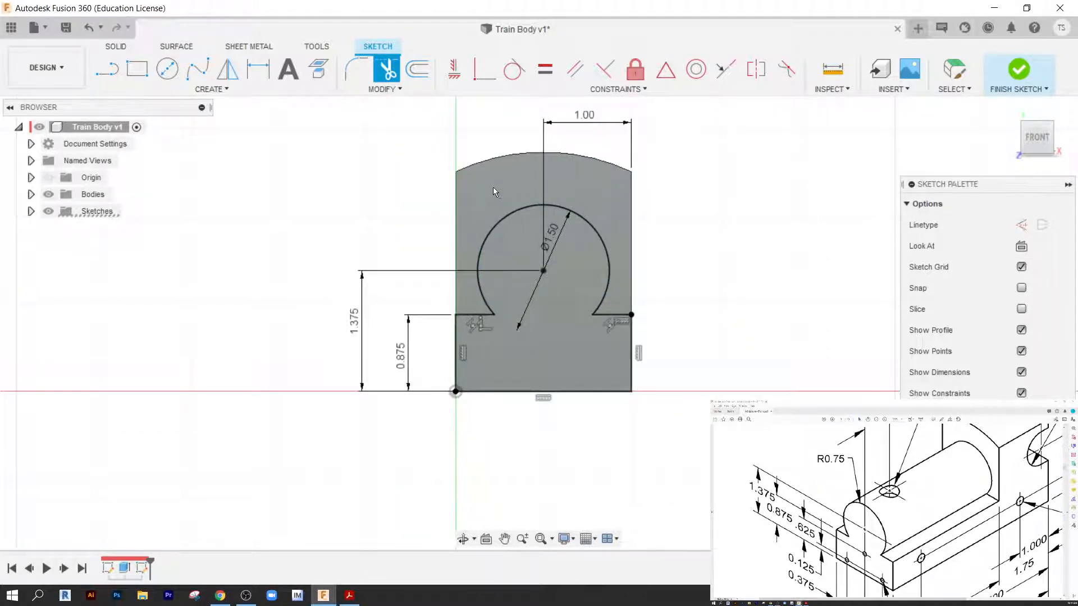
left_click(1019, 68)
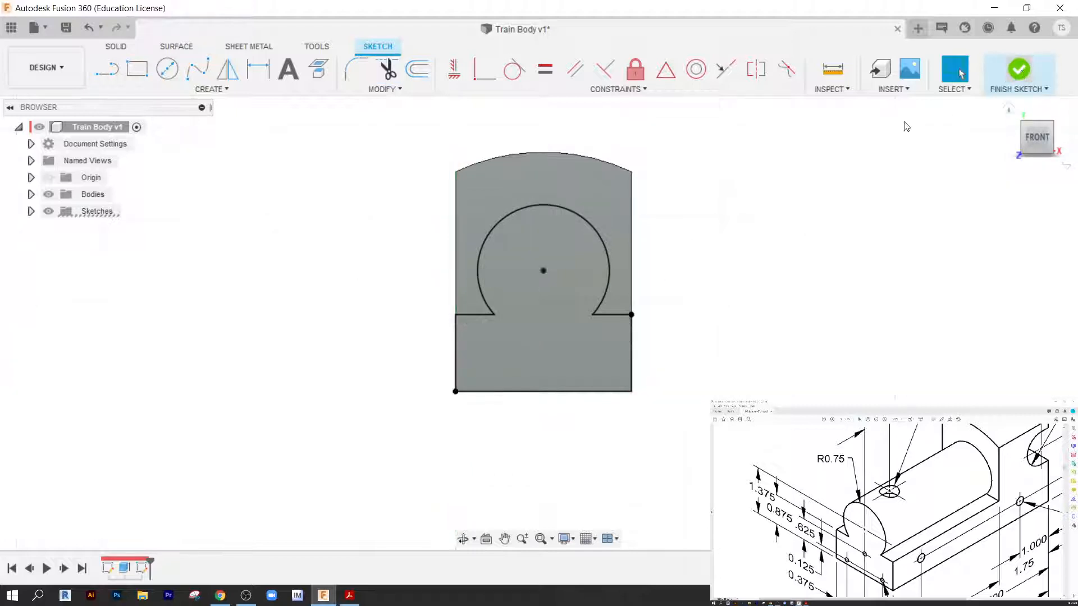
Set up an Extrude of the arched region around the boiler and base outline at 3.75 in with the Cut operation.
middle_click_drag(735, 245, 686, 281, "shift")
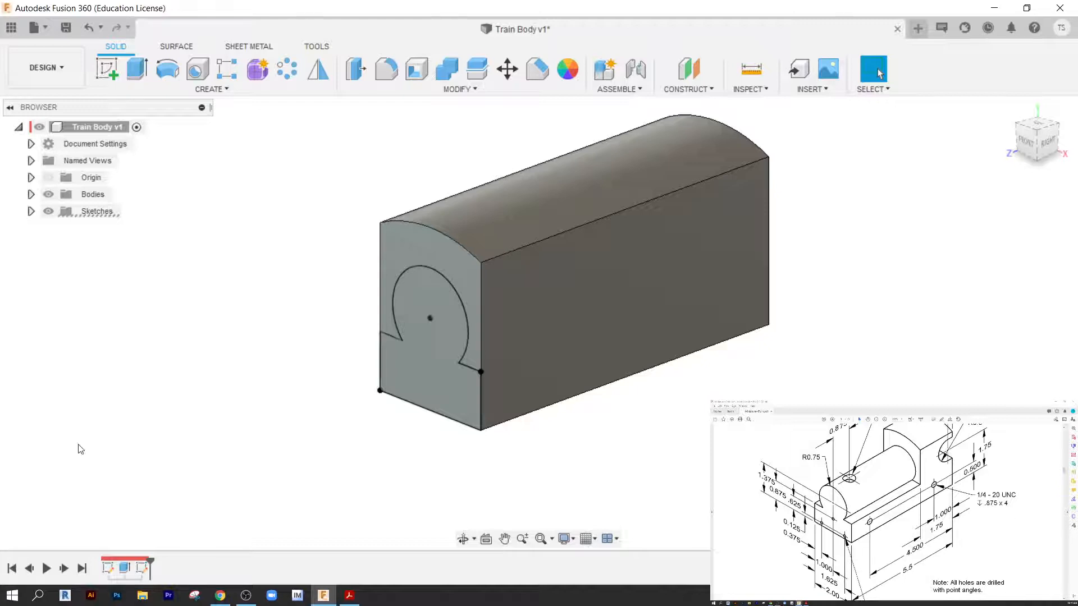
left_click(137, 69)
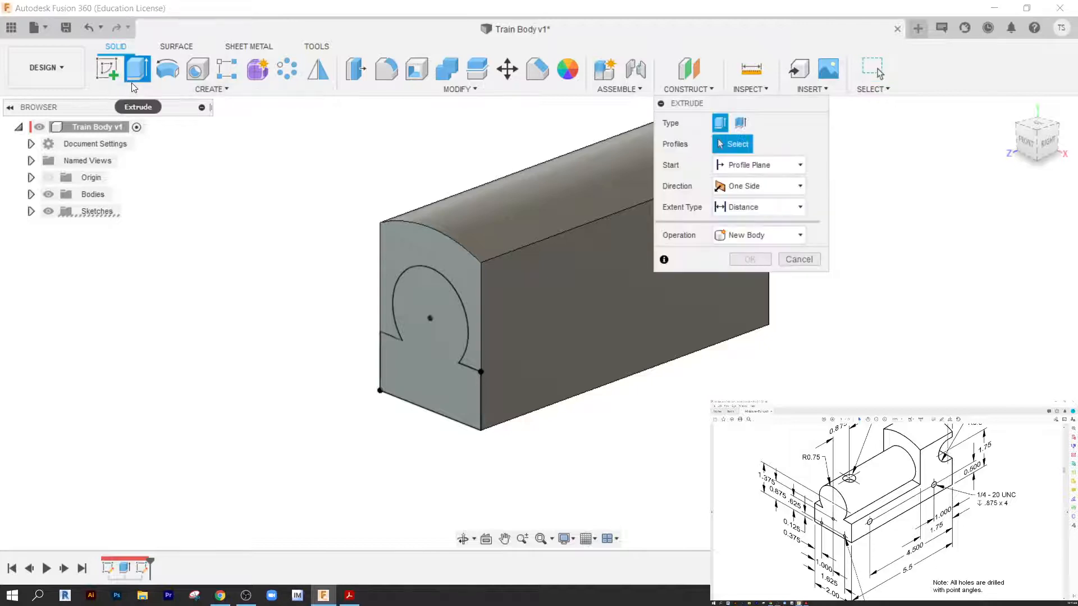
left_click(444, 251)
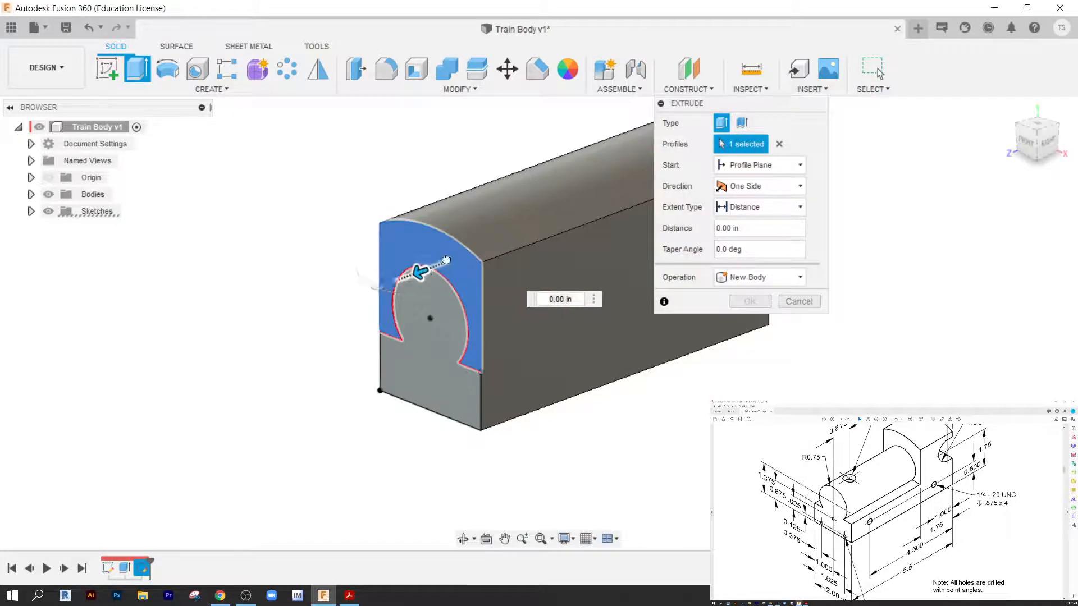
left_click_drag(435, 265, 562, 219)
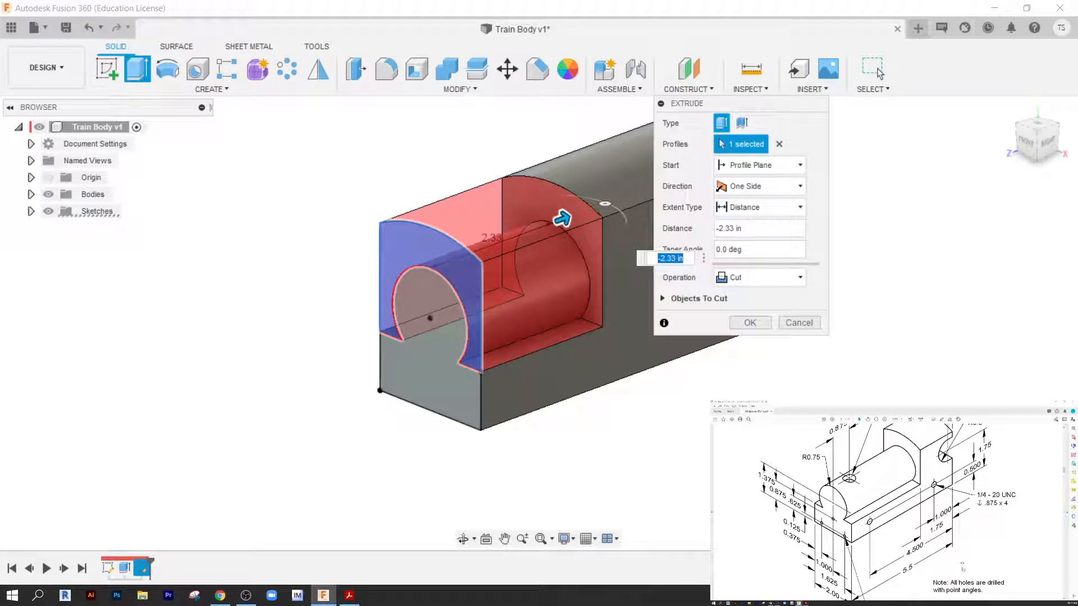
type("3.7")
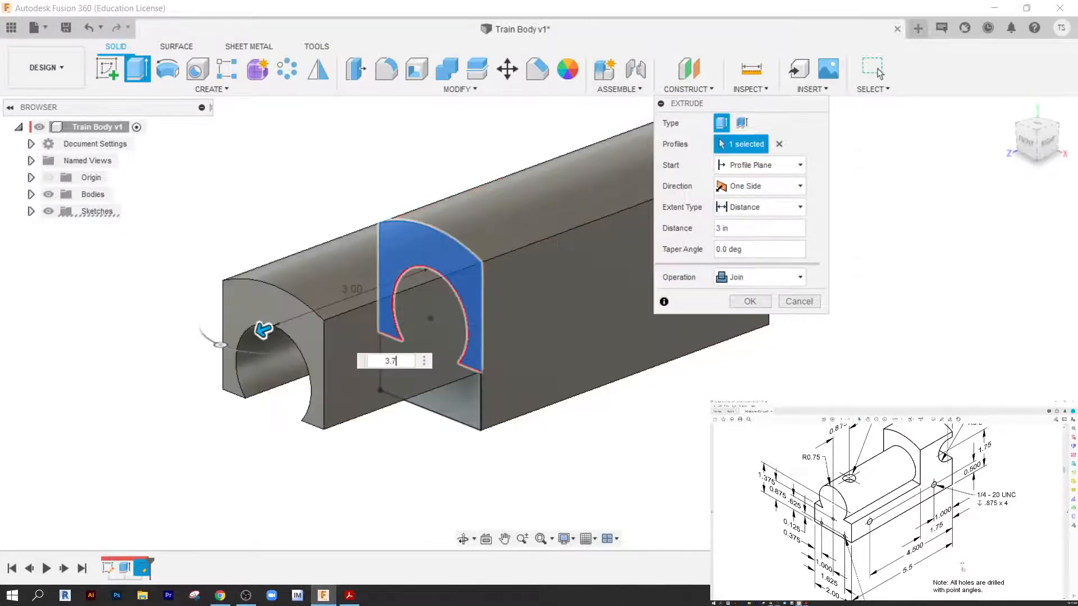
type("5")
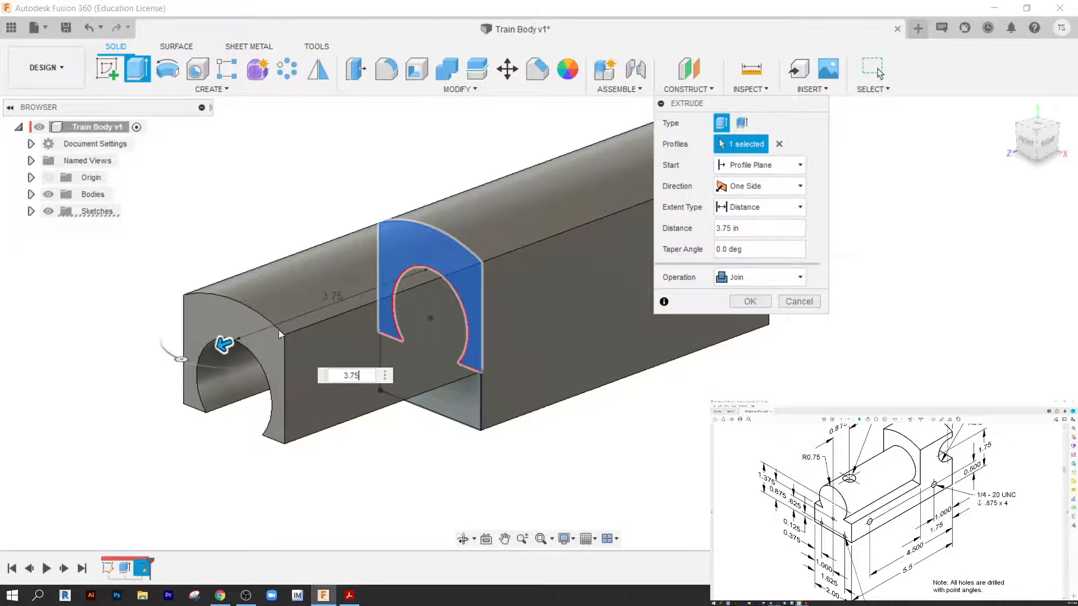
left_click(786, 278)
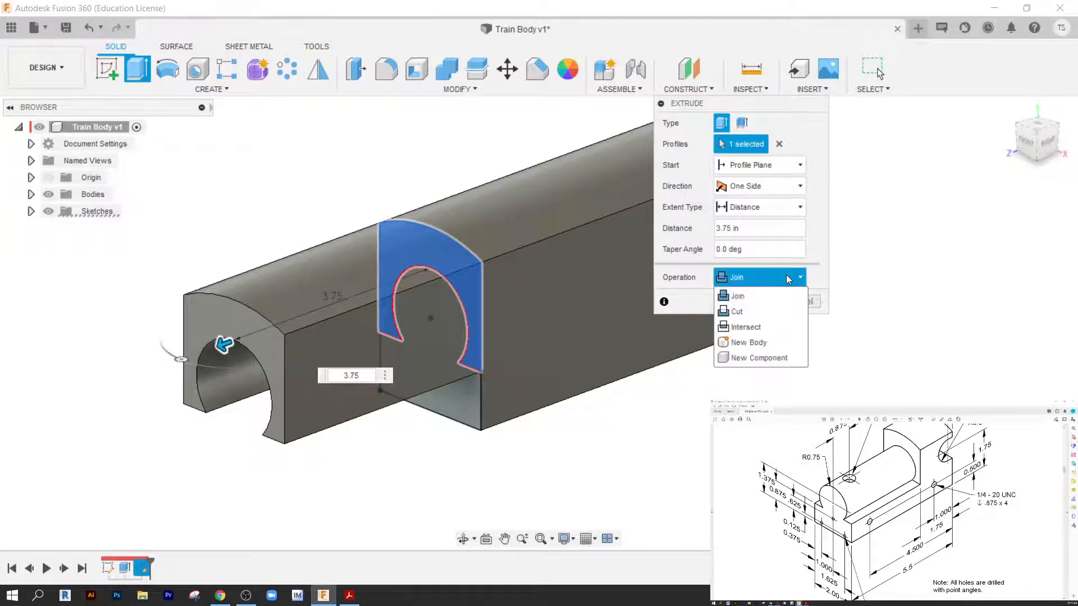
left_click(740, 311)
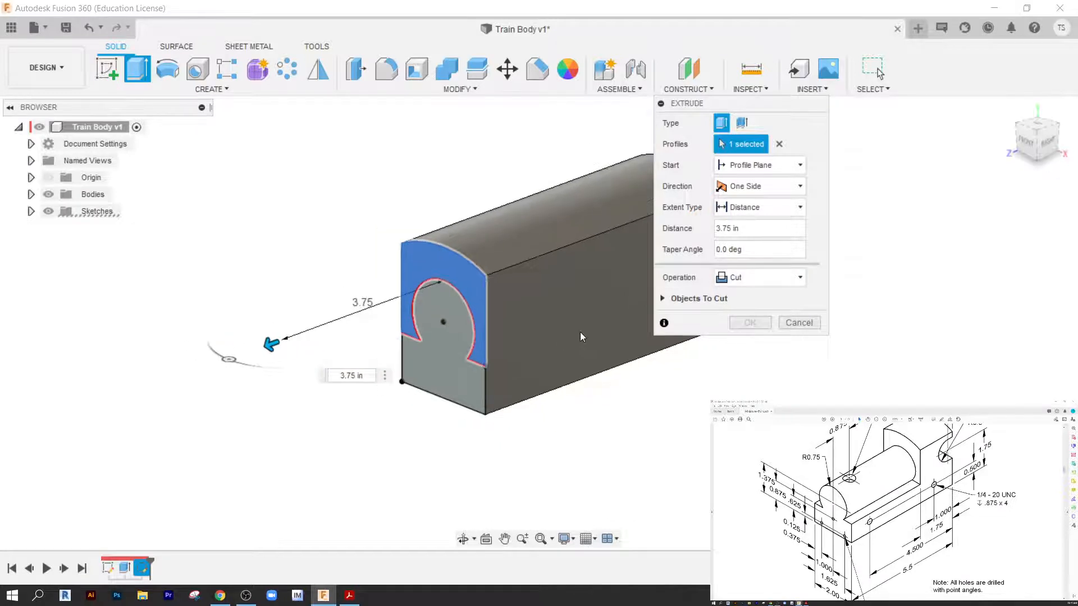
Reverse the cut into the body with a distance of -3.75 in and complete the extrusion.
middle_click_drag(581, 332, 412, 392)
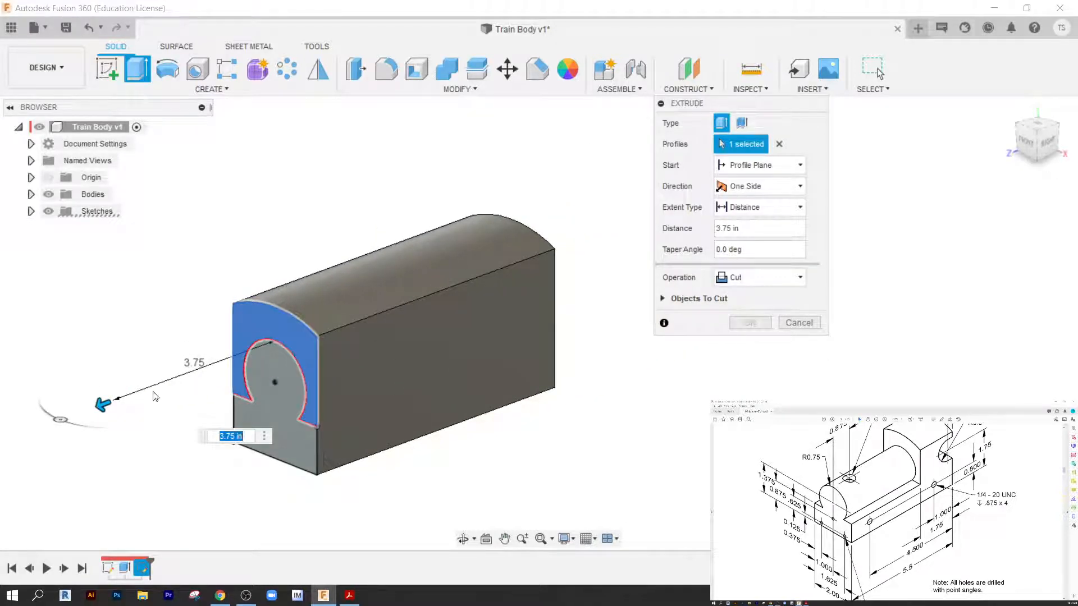
left_click_drag(103, 405, 428, 267)
type("-")
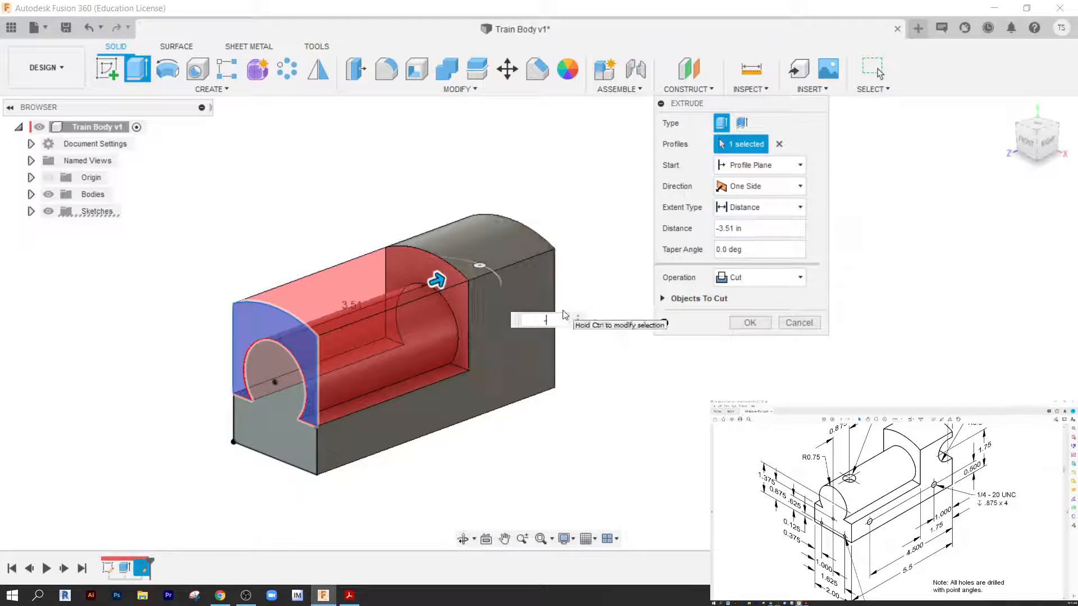
type("3.75")
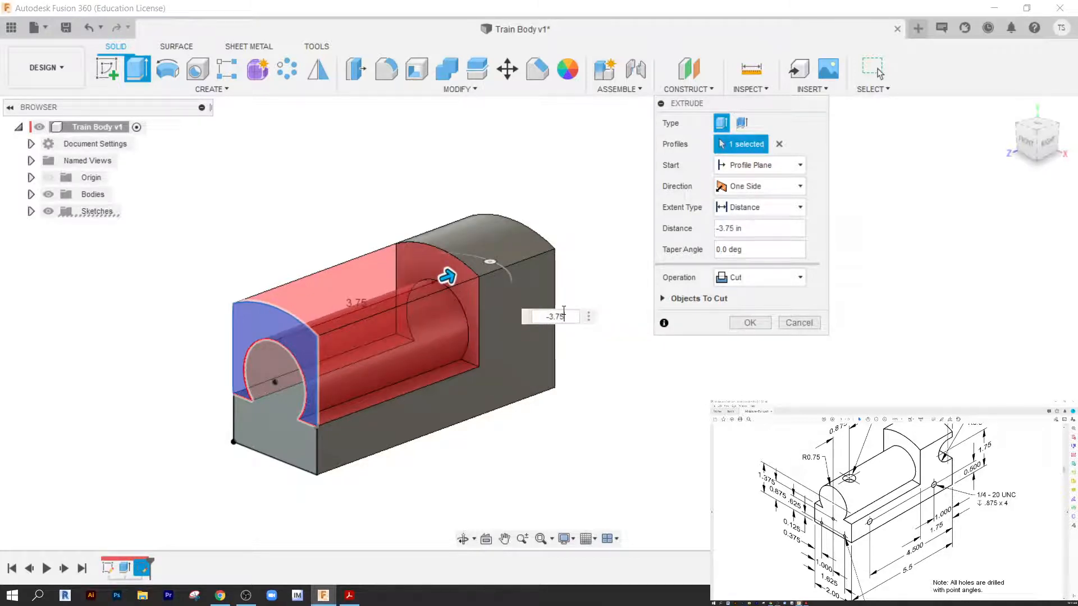
key("Return")
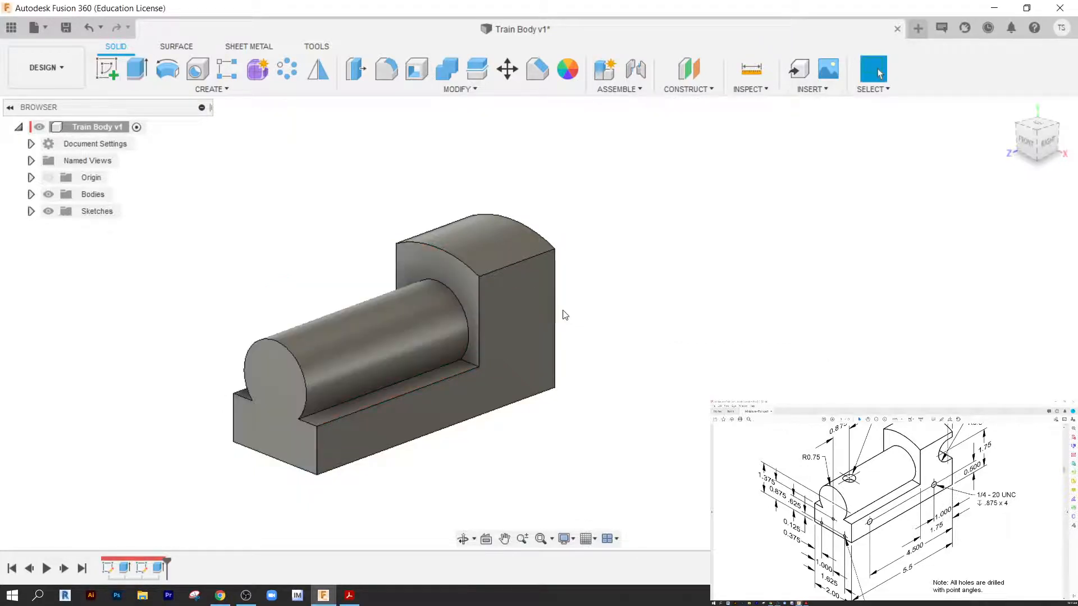
Start a sketch on the boiler's front face and draw a .125 in diameter circle in the base's lower left area.
middle_click_drag(525, 282, 705, 248)
mouse_move(535, 337)
middle_mouse_down("shift")
mouse_move(615, 260)
mouse_move(590, 315)
mouse_move(550, 337)
middle_mouse_up("shift")
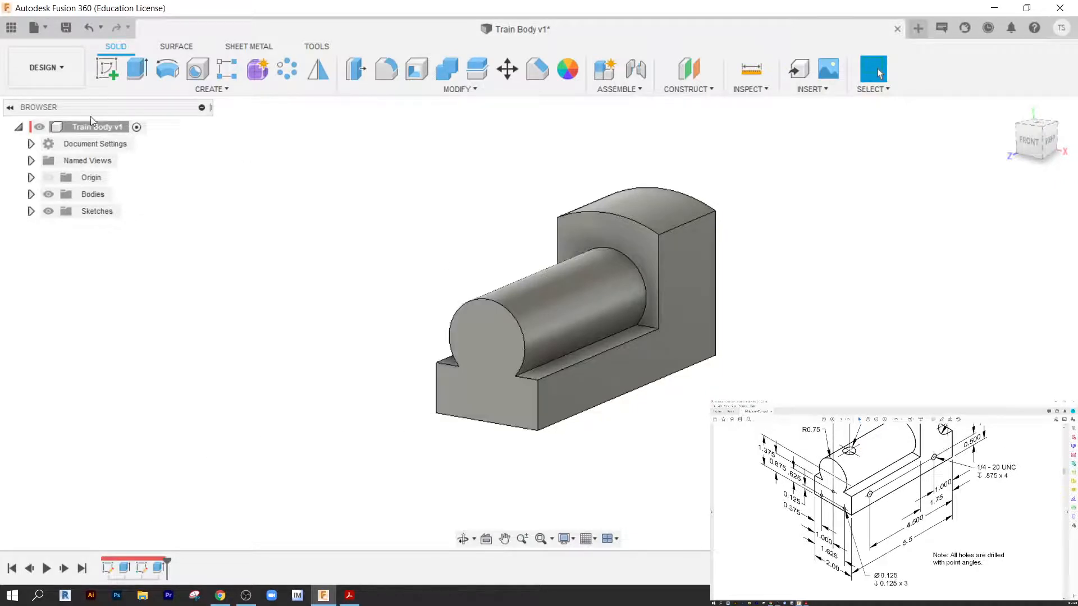
left_click(106, 67)
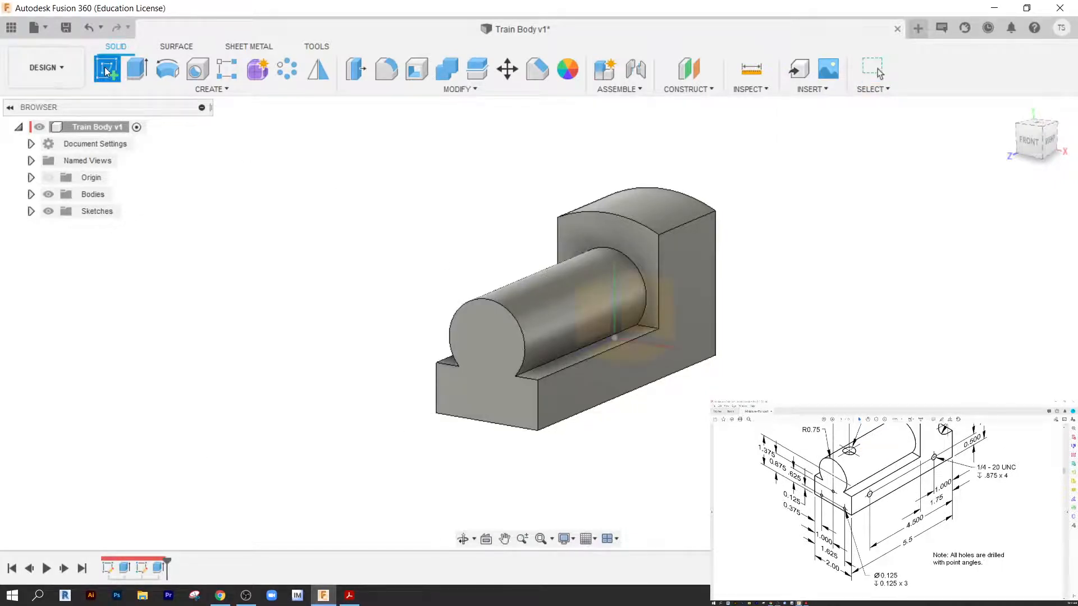
left_click(490, 378)
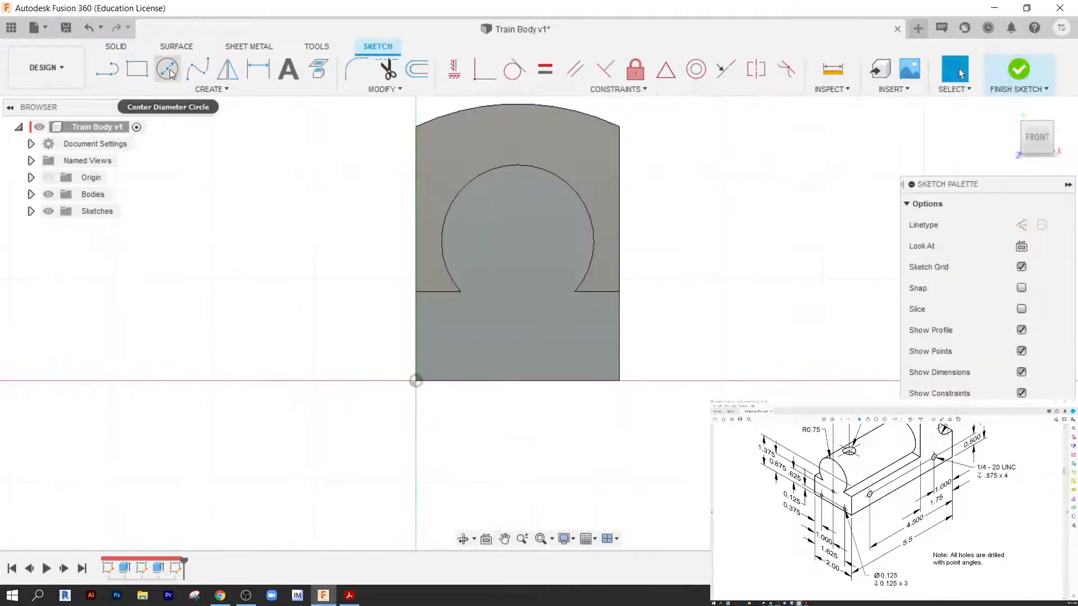
left_click(167, 69)
left_click(460, 353)
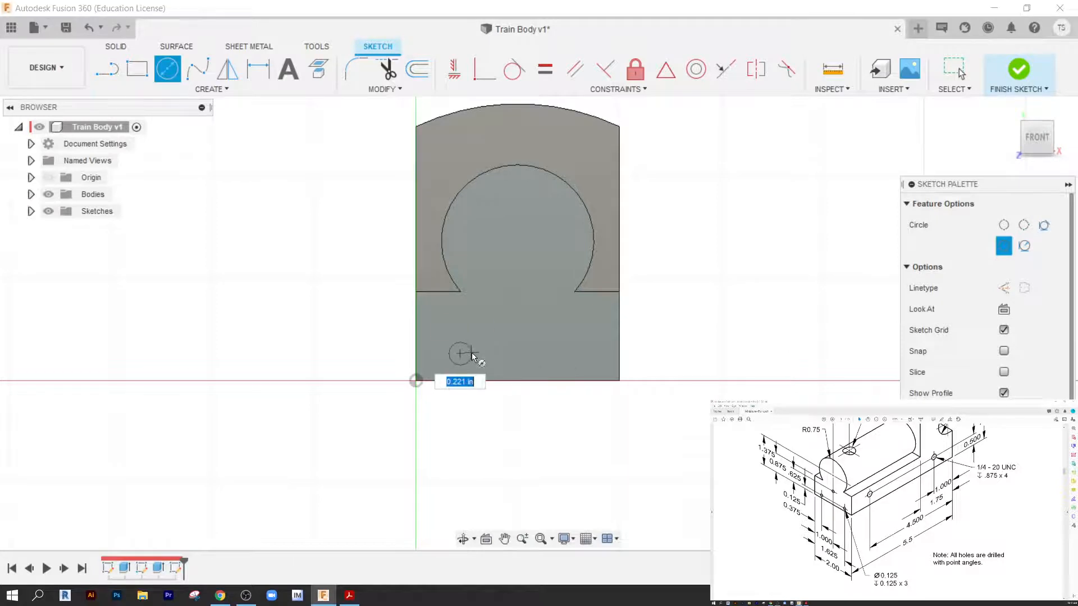
type(".125")
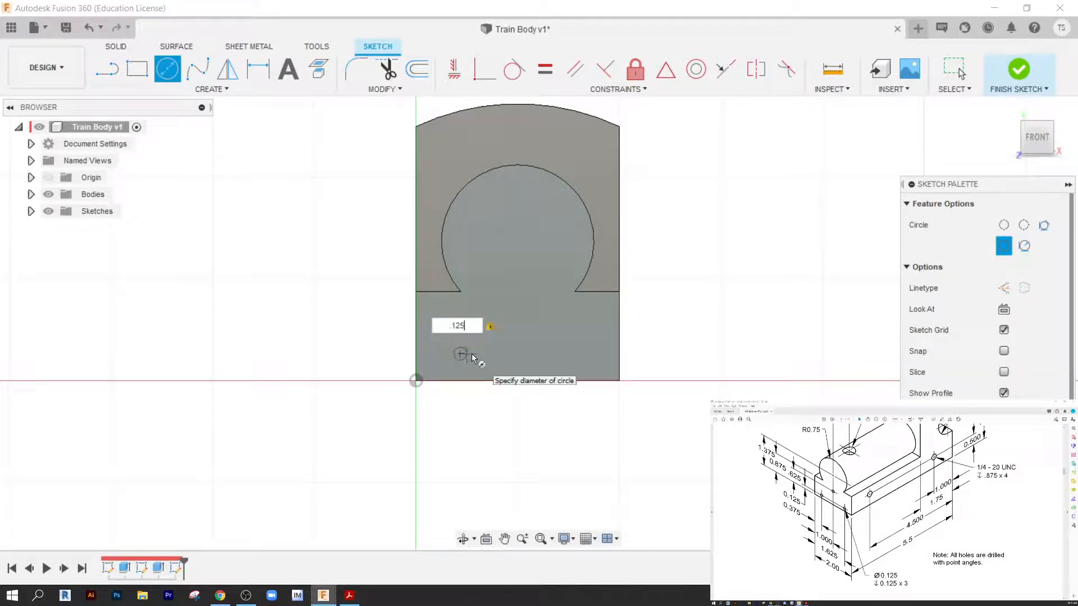
key("Return")
key("Escape")
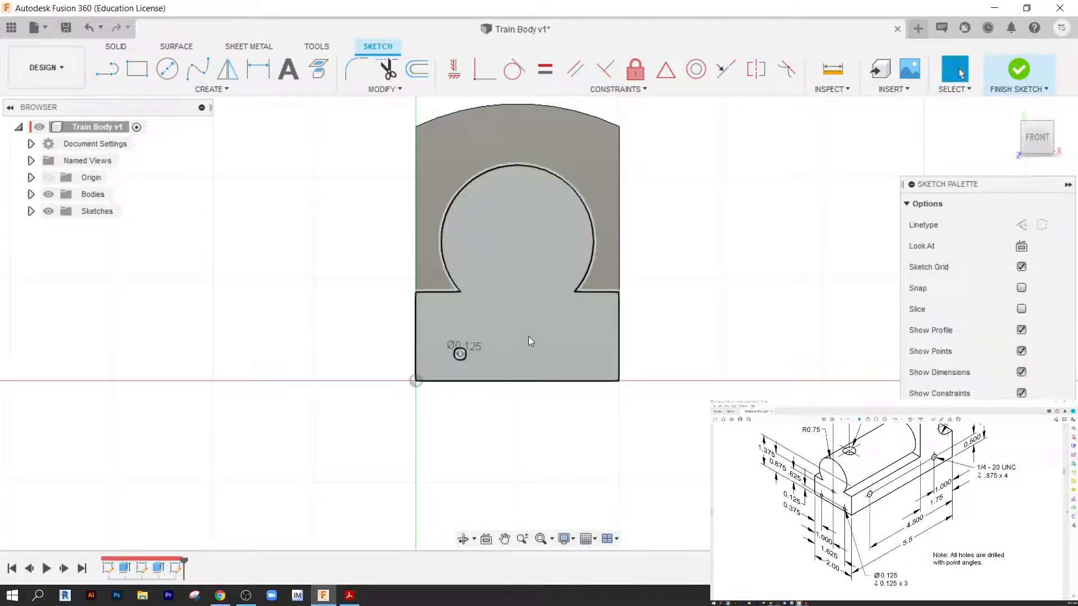
Draw two more .125 in diameter circles on the base, one higher near the centreline and one in the lower right area.
left_click(167, 68)
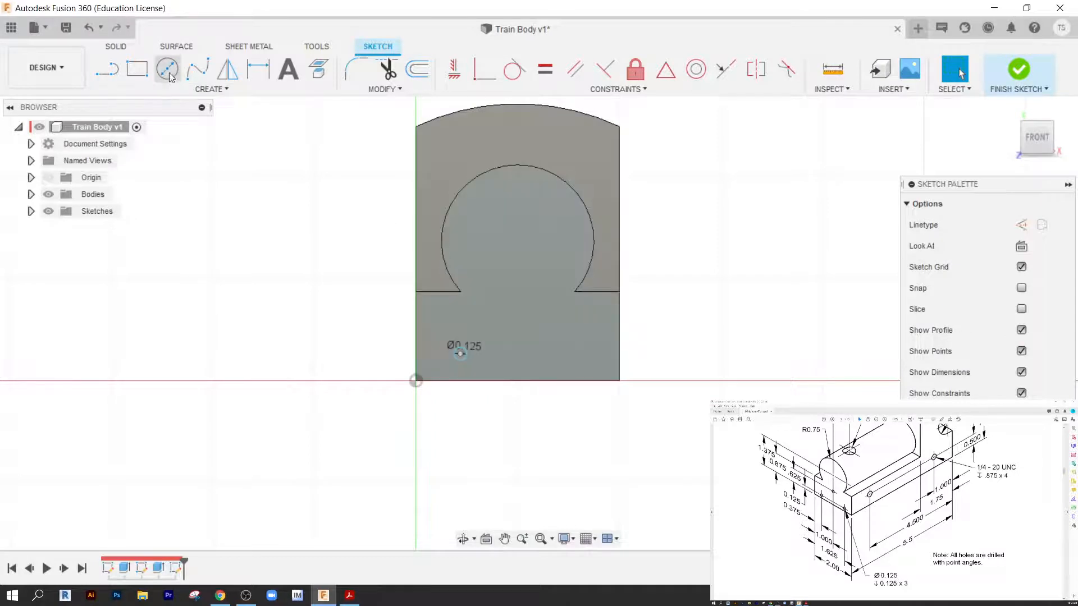
left_click(518, 326)
type(".125")
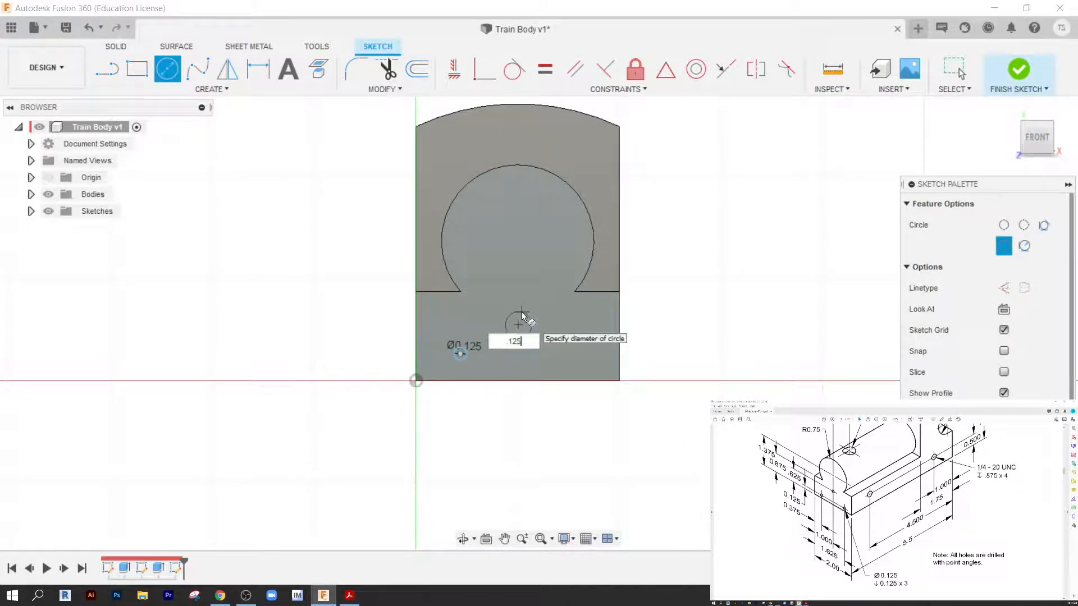
key("Return")
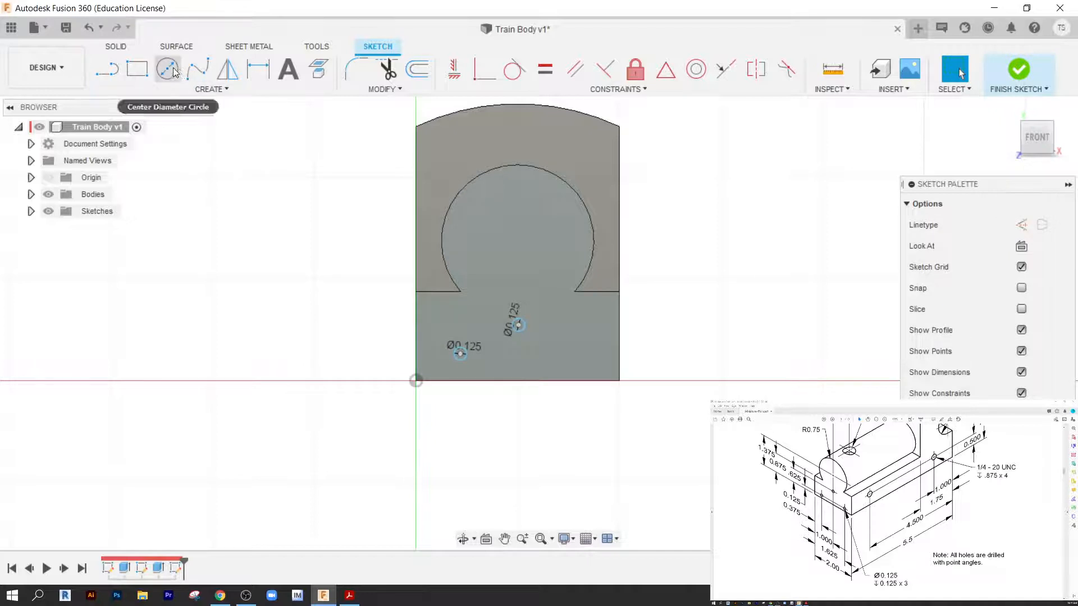
left_click(573, 352)
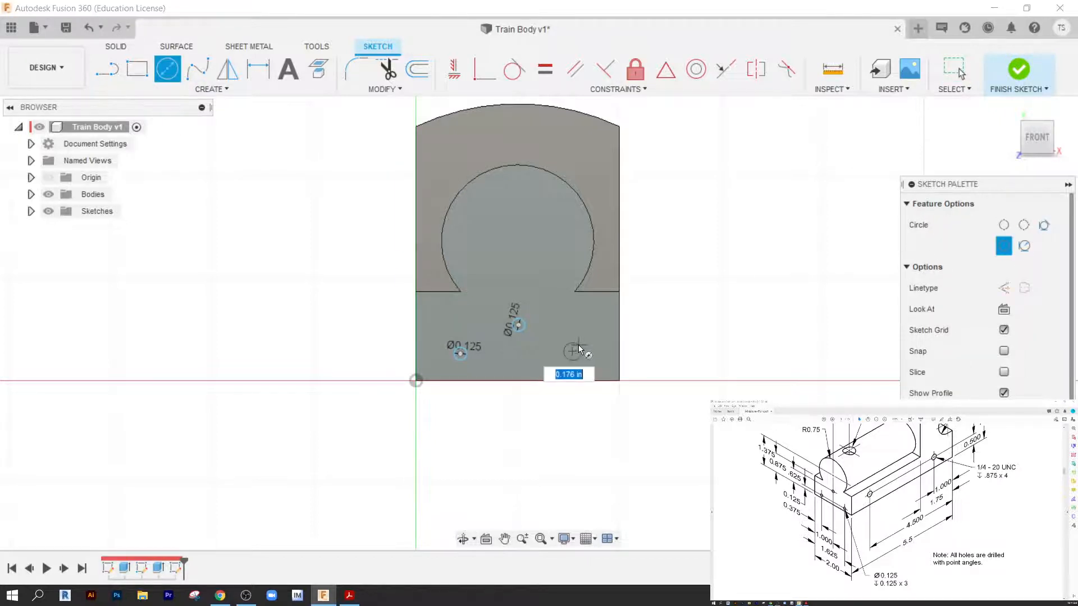
type(".125")
key("Return")
key("Escape")
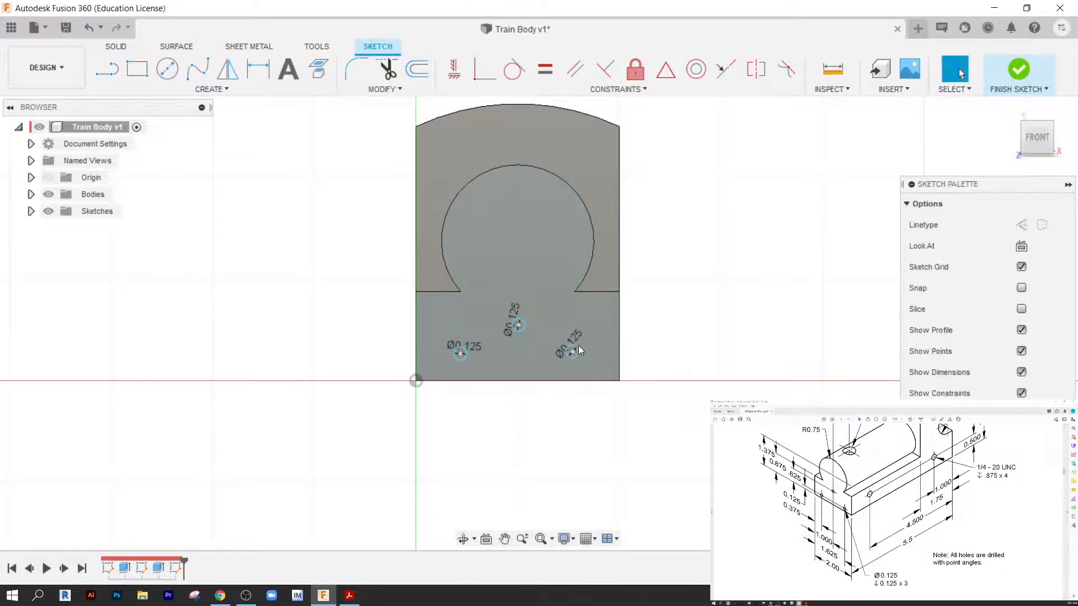
Dimension the lower left circle's centre 0.125 in above the base's bottom edge.
scroll(479, 349, "up", 5)
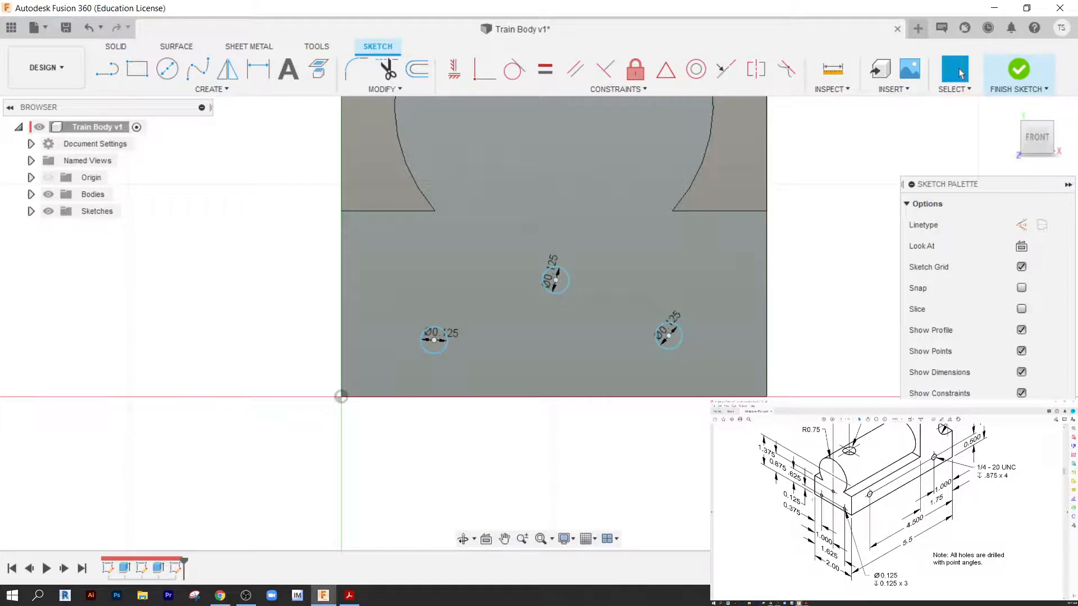
scroll(815, 502, "up", 3, "ctrl")
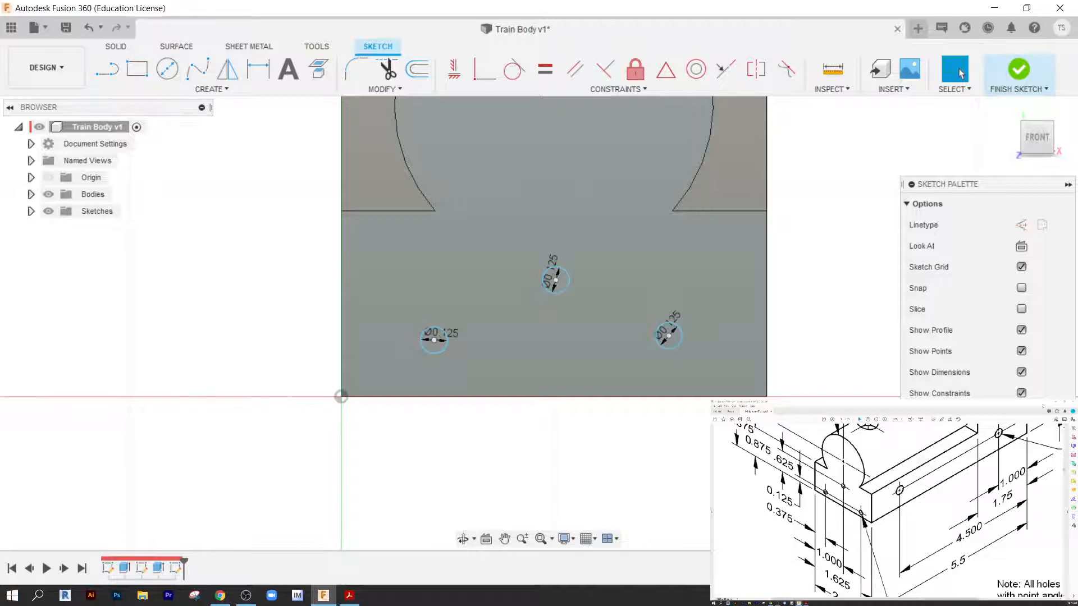
key("d")
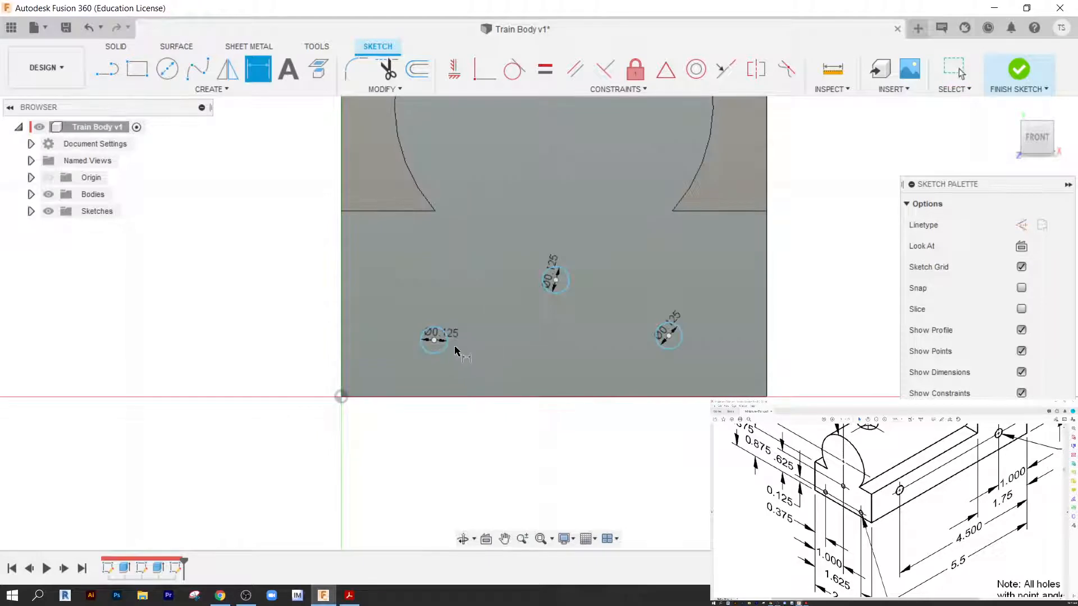
left_click(447, 353)
left_click(443, 396)
left_click(476, 363)
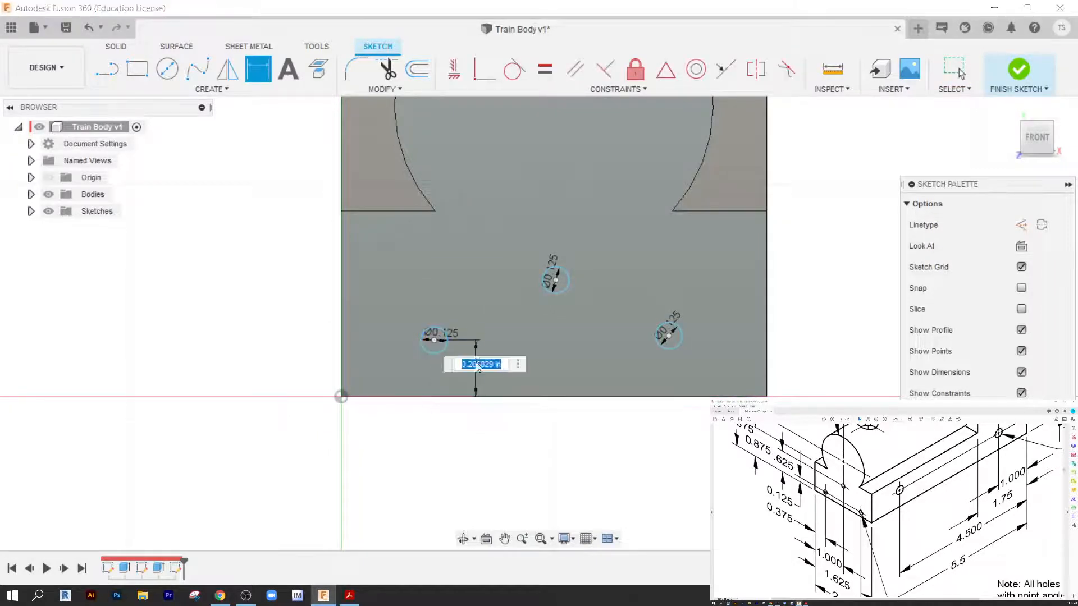
type("0.125")
key("Return")
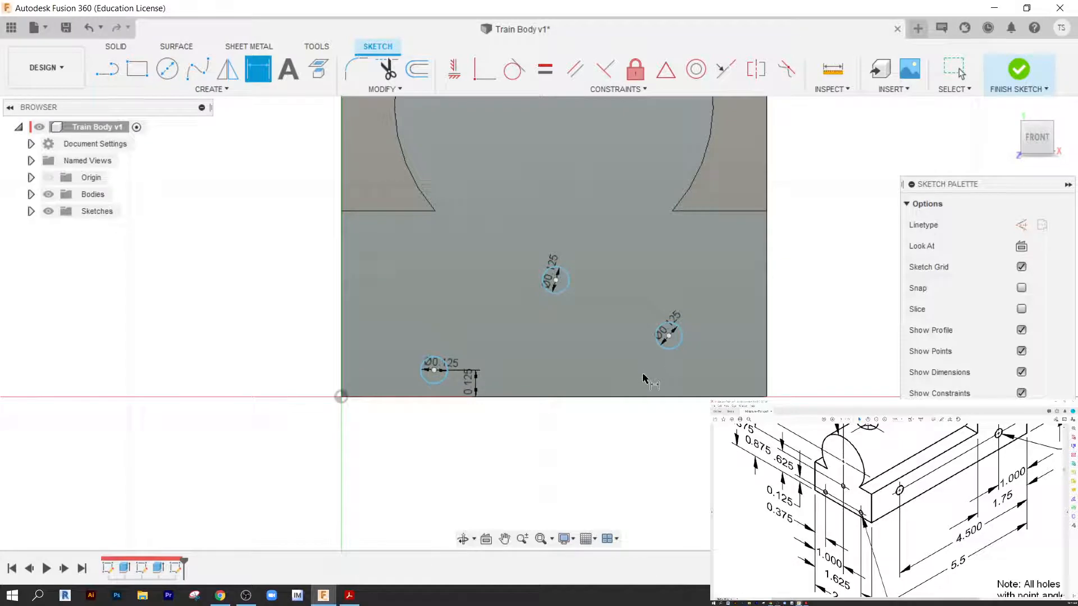
Dimension the lower right circle's centre 0.125 in above the base's bottom edge.
left_click(670, 346)
left_click(686, 397)
left_click(707, 368)
type("0.125")
key("Return")
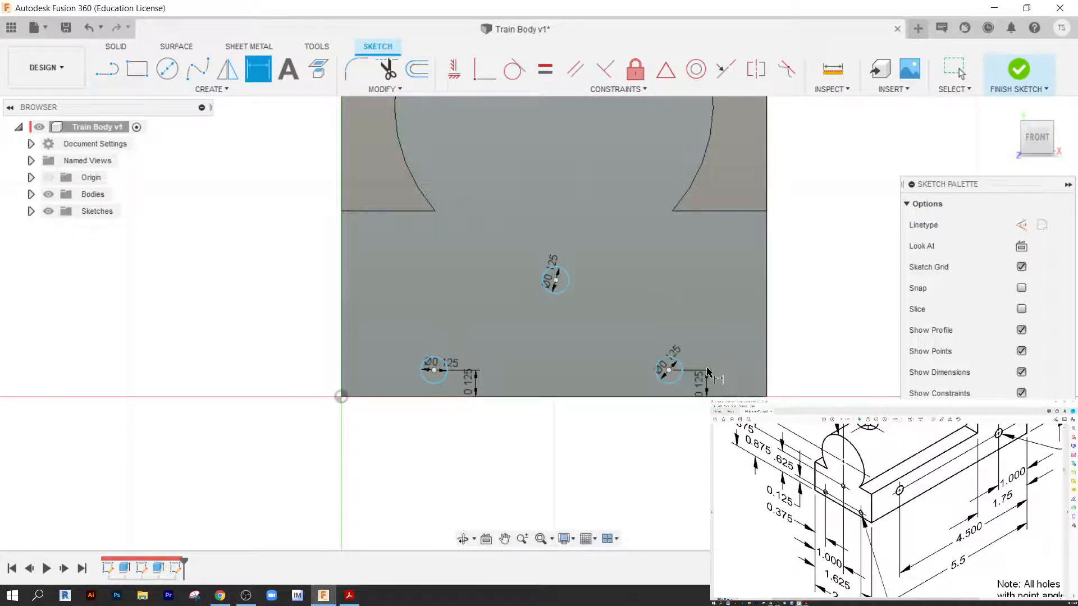
Dimension the lower left circle 0.375 in from the base's left edge.
left_click(434, 370)
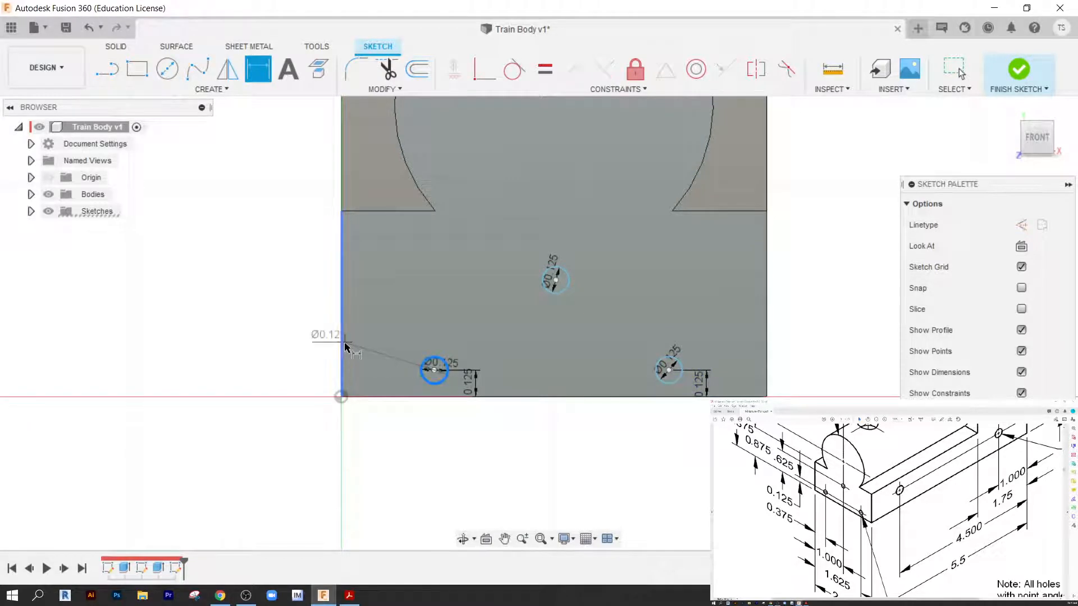
left_click(342, 332)
left_click(375, 310)
type("0.375")
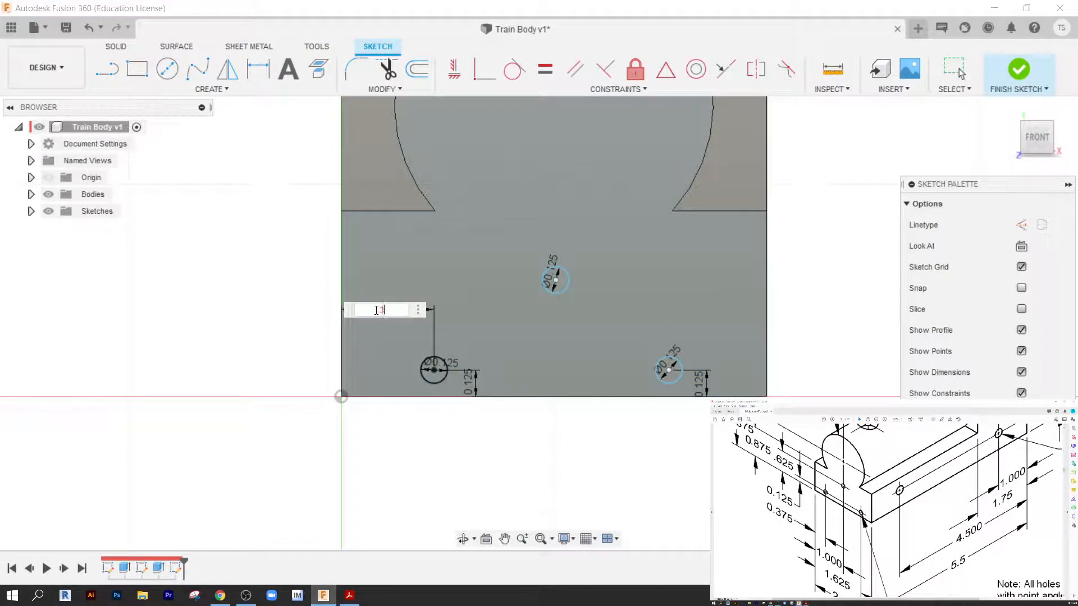
key("Return")
Dimension the lower right circle .375 in from the base's right edge.
left_click(672, 365)
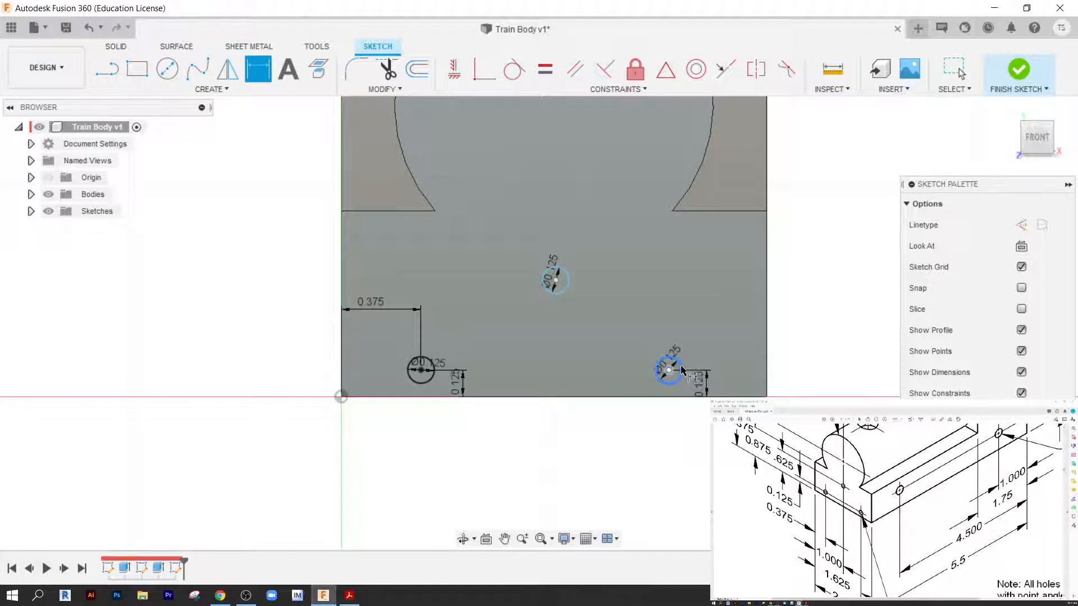
left_click(766, 345)
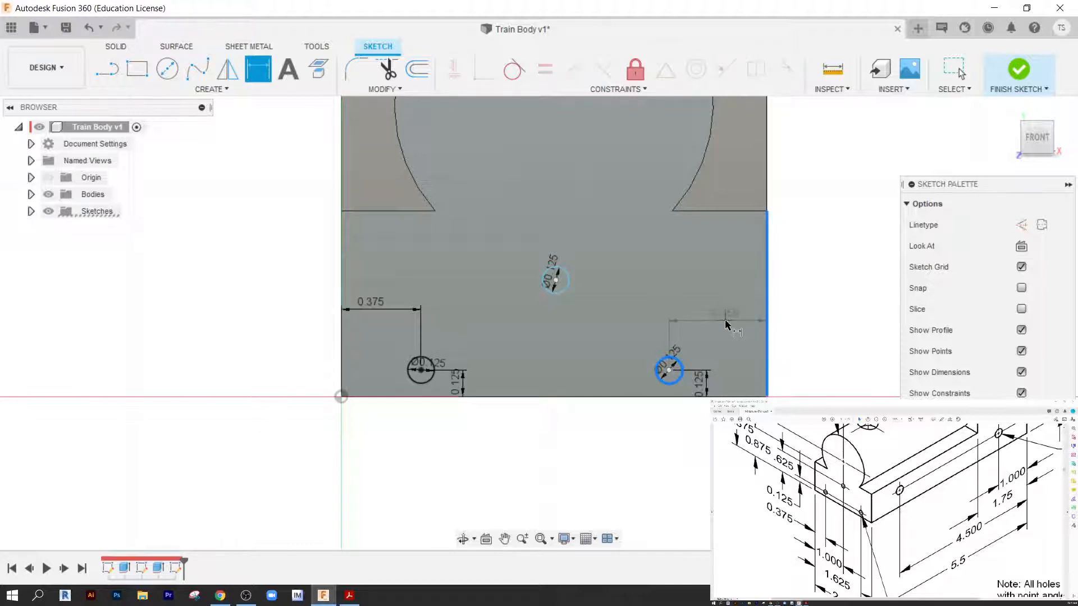
left_click(726, 321)
key("BackSpace")
type(".375")
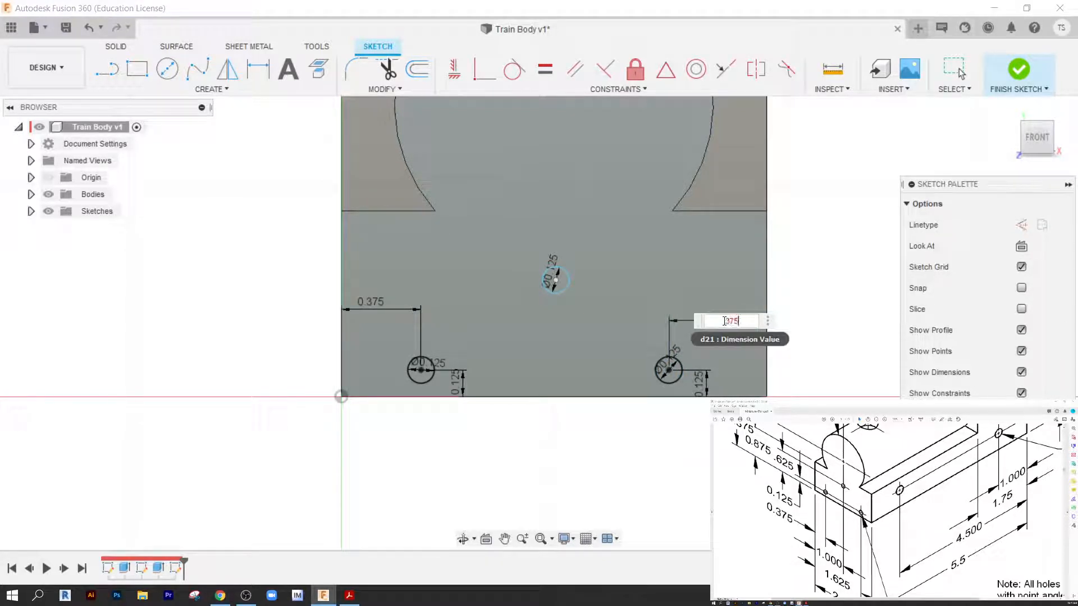
key("Return")
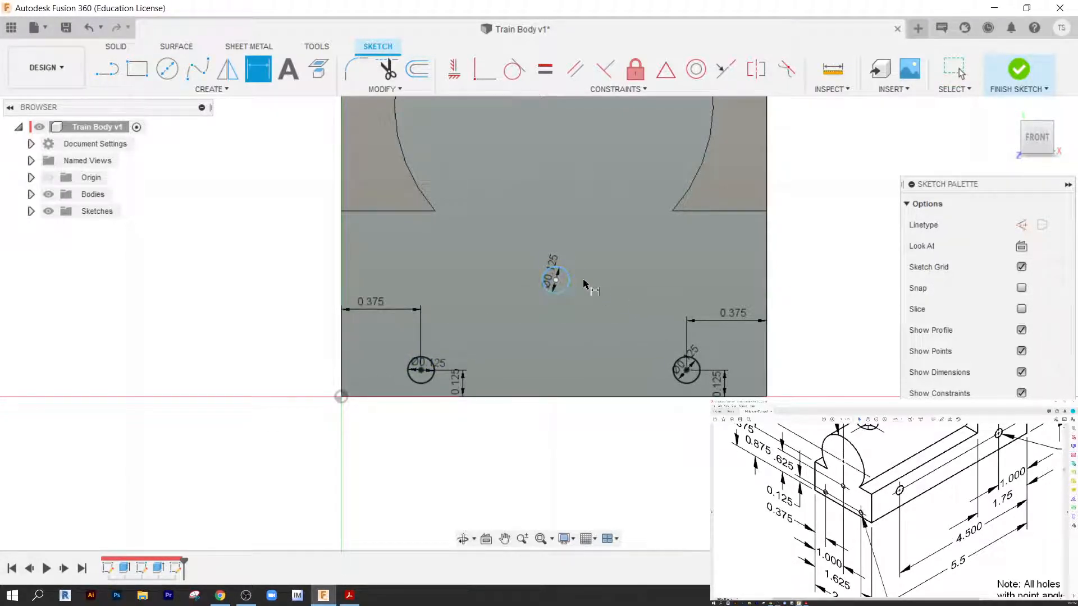
Dimension the upper middle circle 1 in from the base's right edge.
left_click(565, 285)
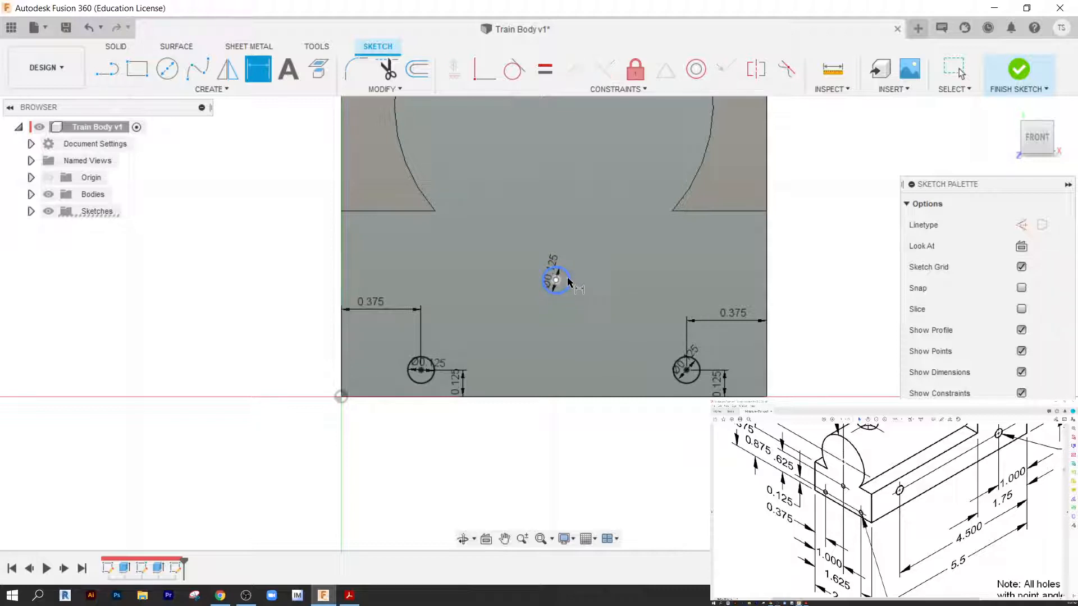
left_click(767, 264)
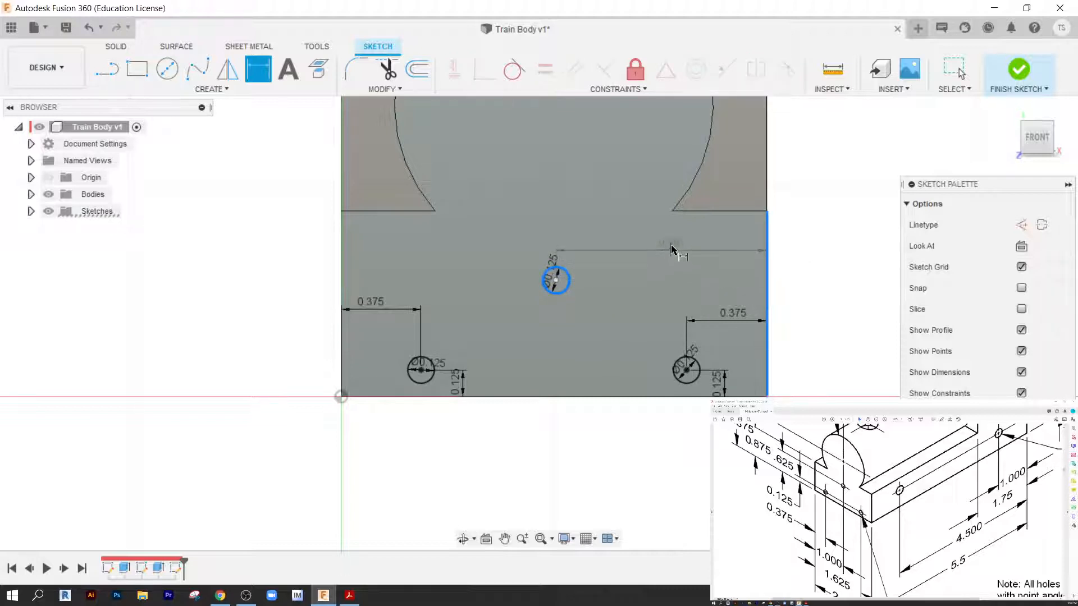
left_click(672, 246)
type("1")
key("Return")
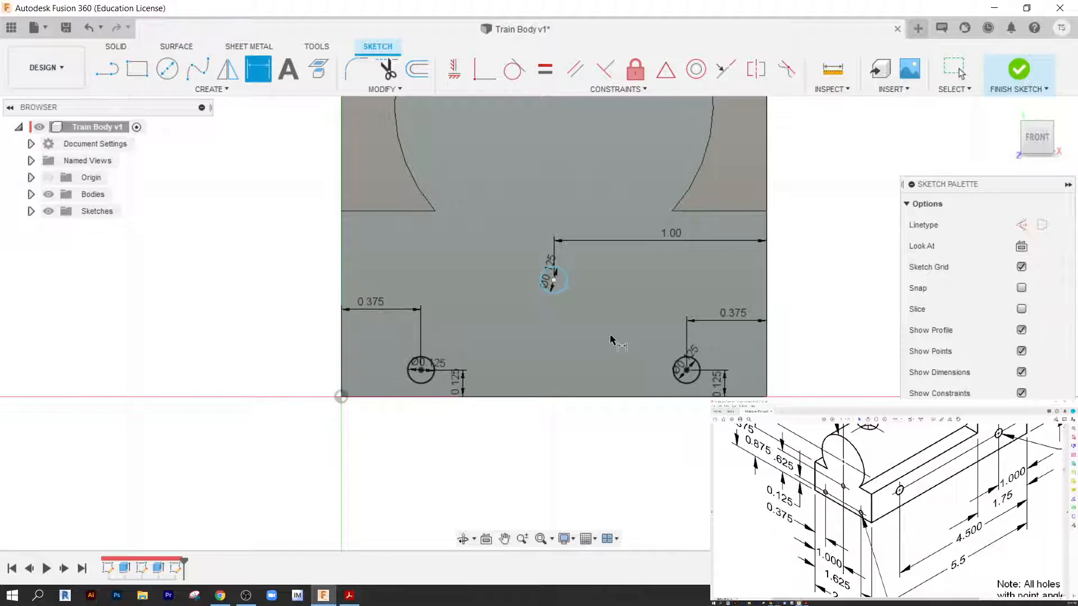
Dimension the upper middle circle .625 in above the base's bottom edge and finish the sketch.
left_click(566, 286)
left_click(569, 397)
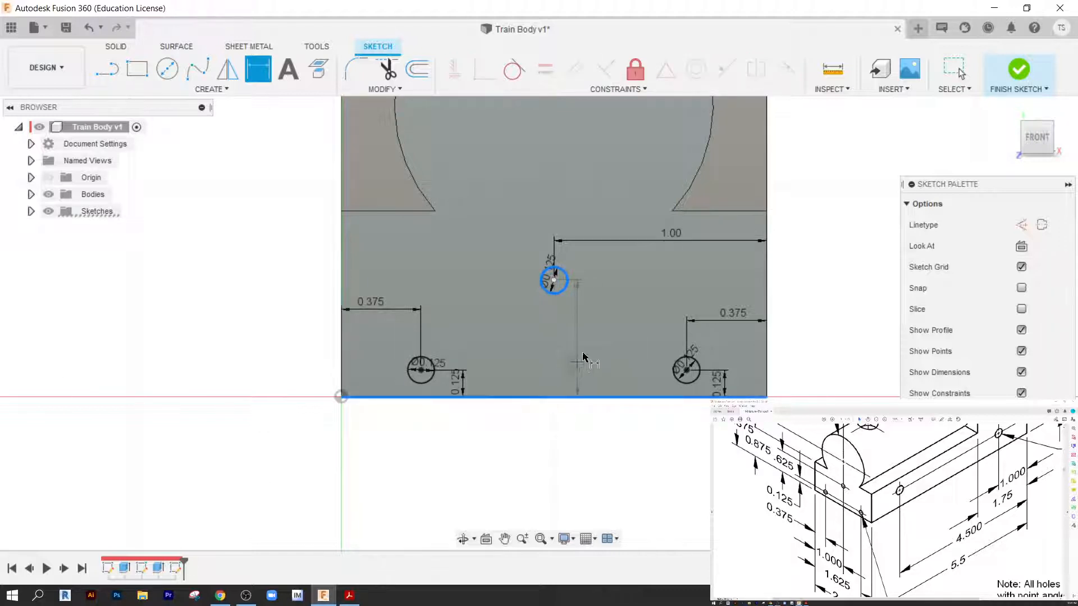
left_click(580, 358)
type(".625")
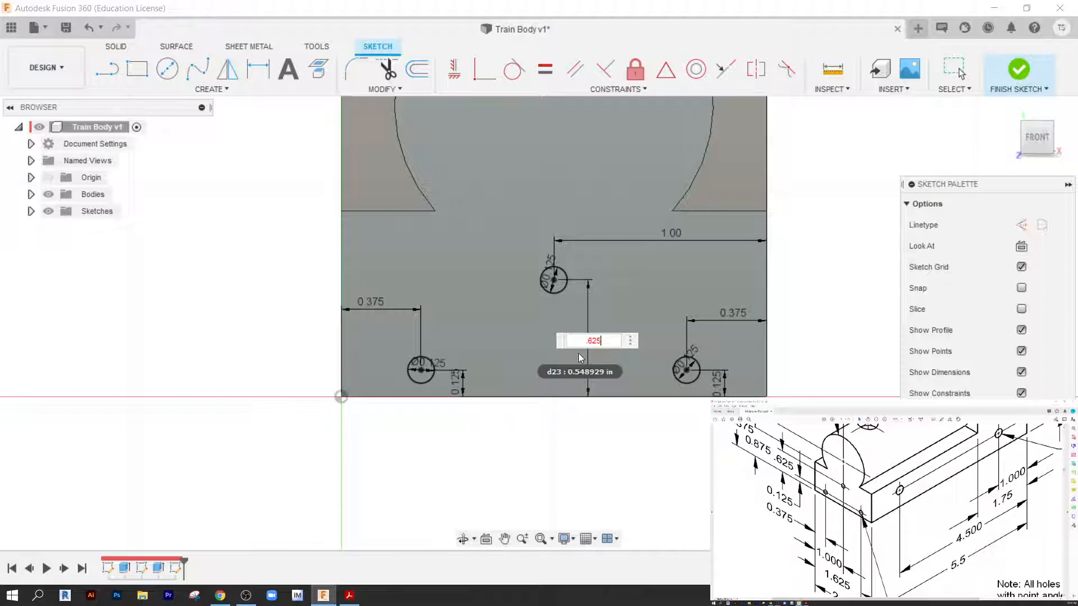
key("Return")
scroll(579, 352, "down", 2)
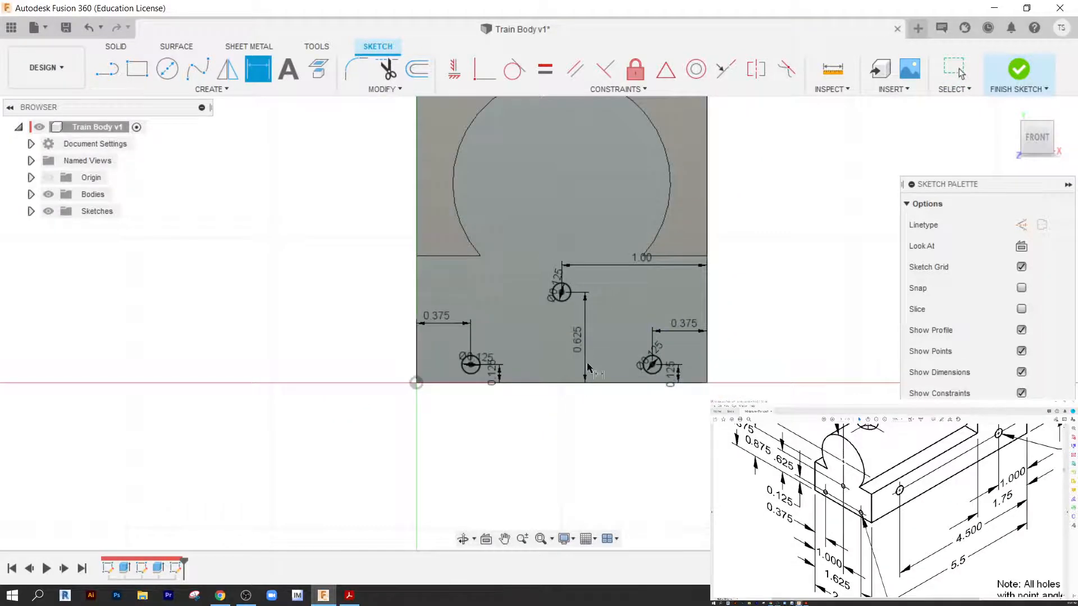
left_click(1019, 70)
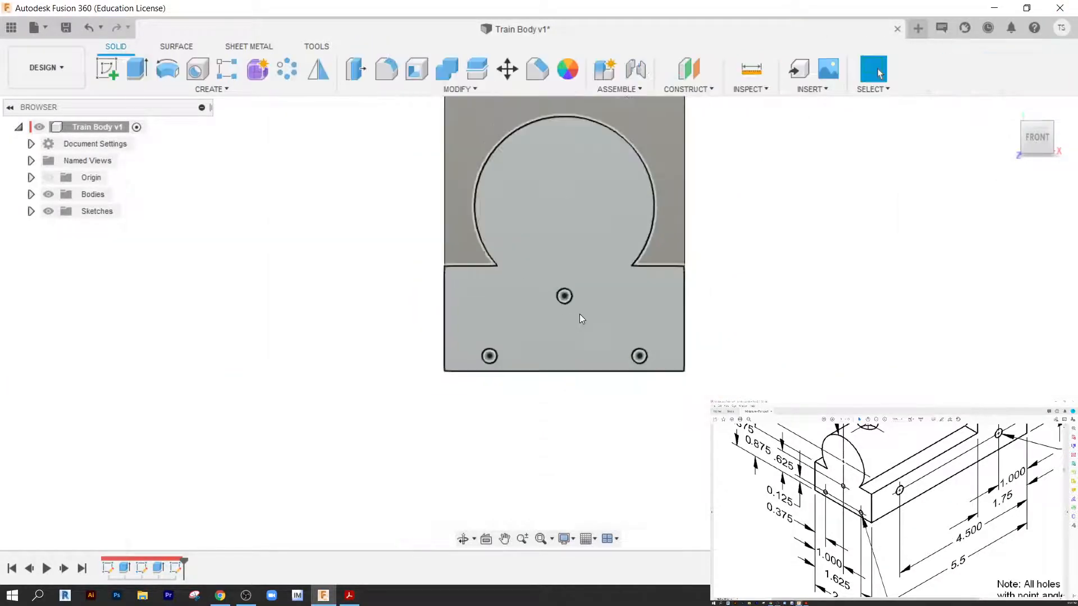
Set up an Extrude of the three small front-face circles with the Cut operation.
middle_click_drag(631, 321, 539, 303, "shift")
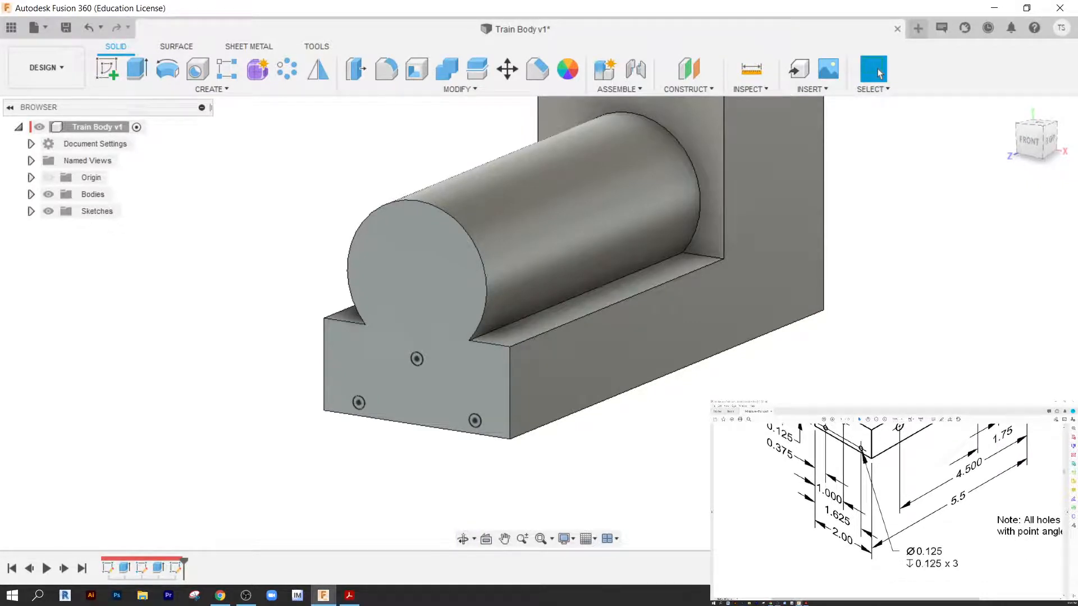
middle_click_drag(269, 231, 185, 271)
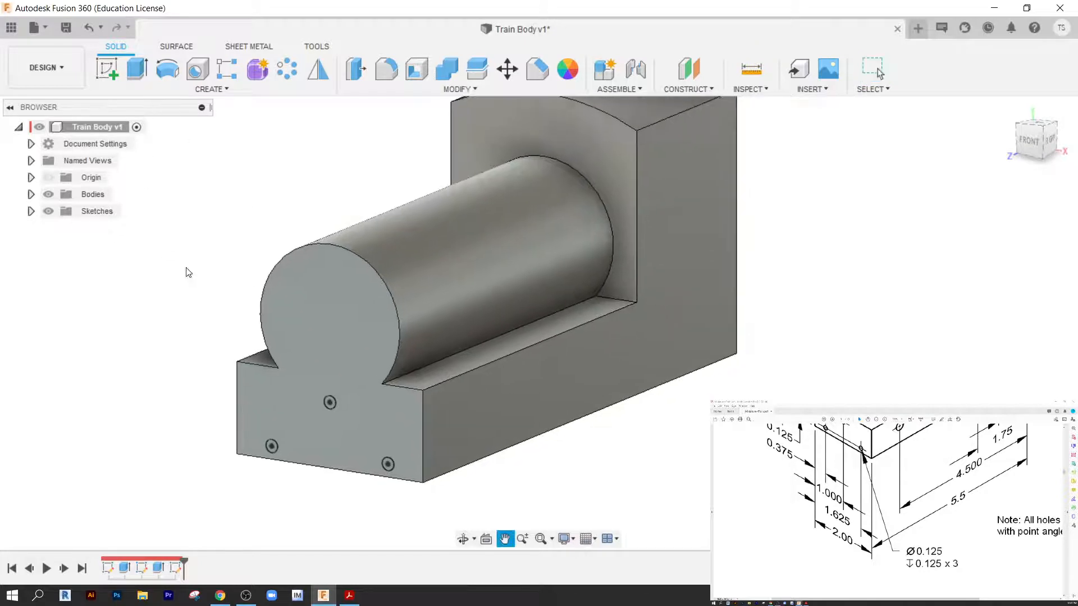
left_click(137, 69)
scroll(242, 473, "up", 2)
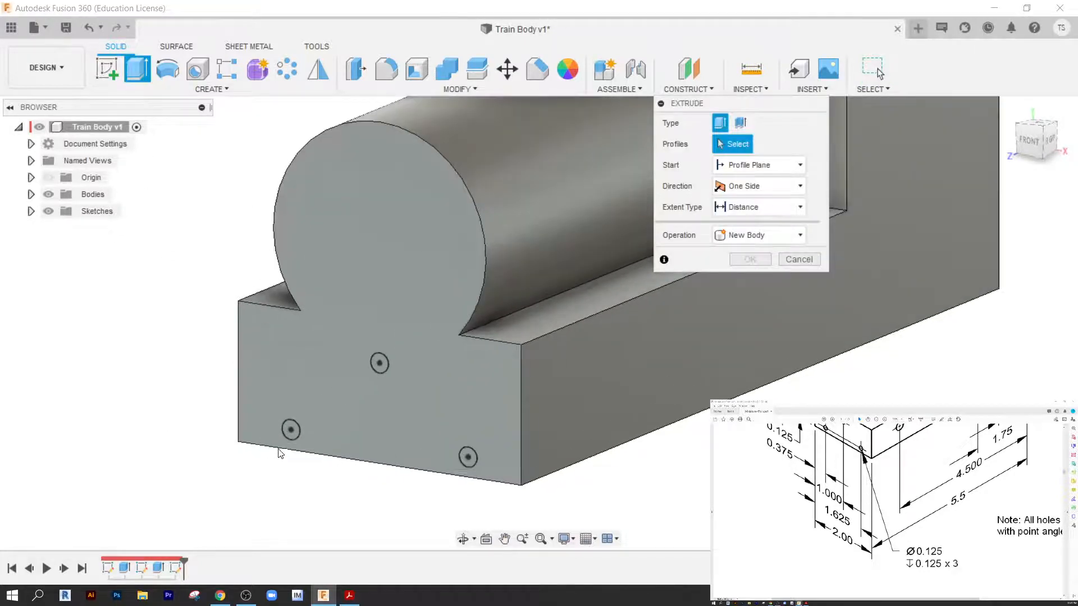
left_click(309, 410)
left_click(379, 363)
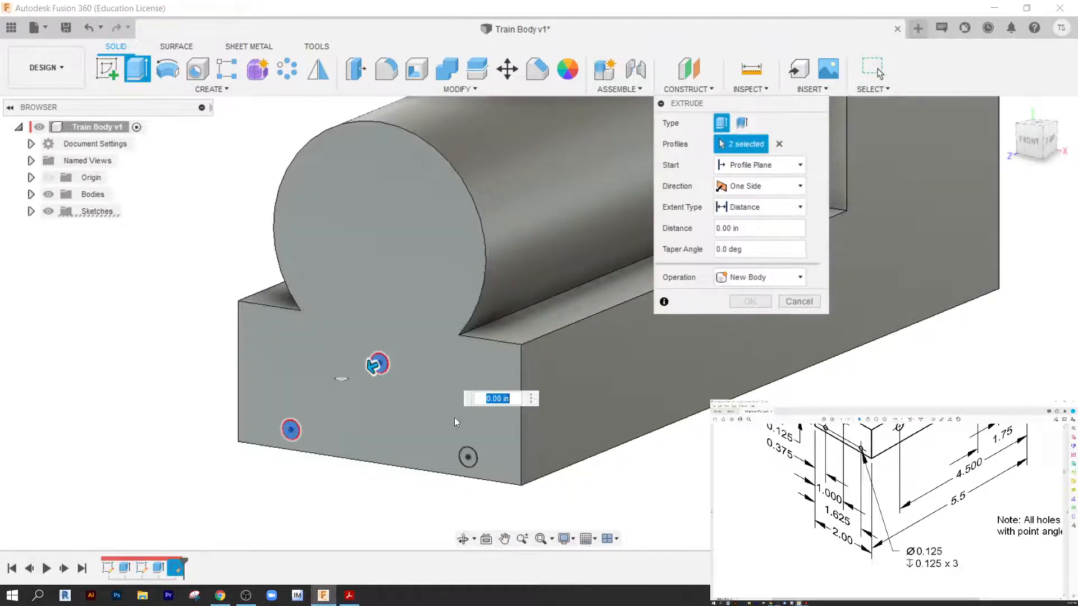
left_click(468, 458)
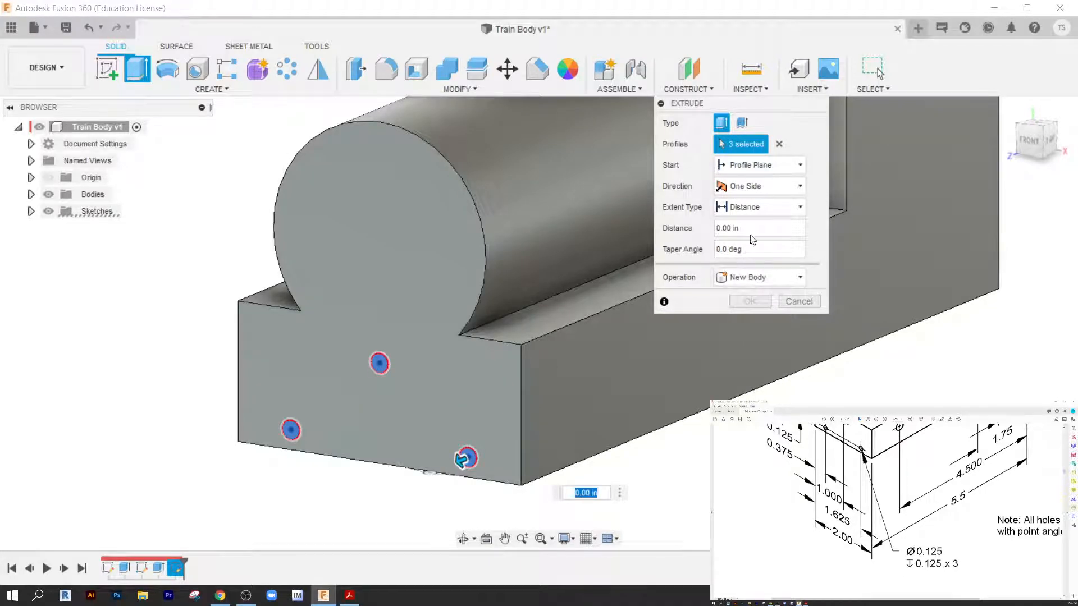
left_click(770, 278)
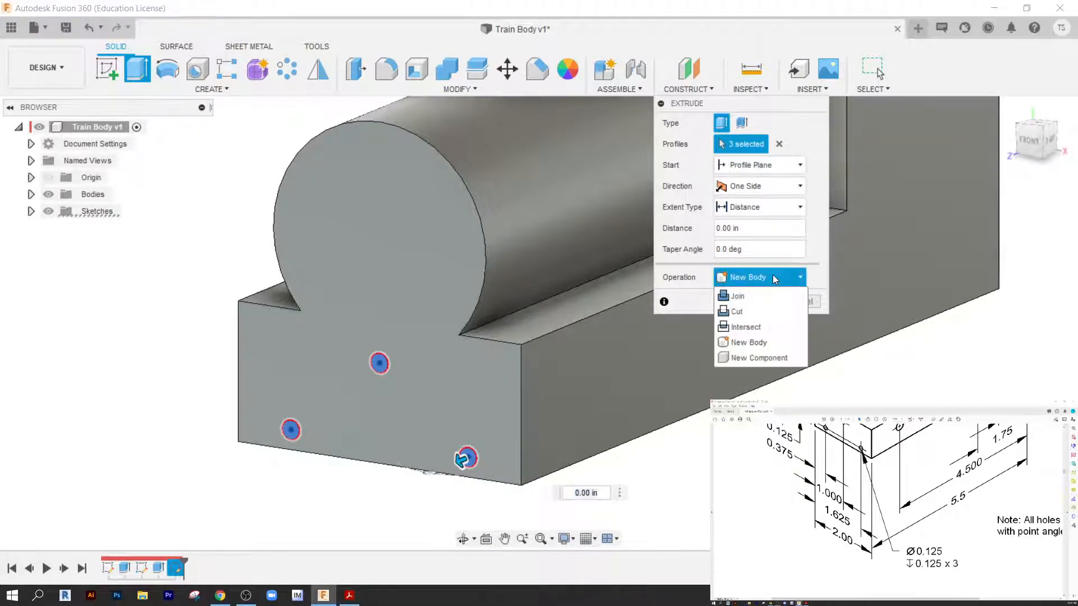
left_click(750, 310)
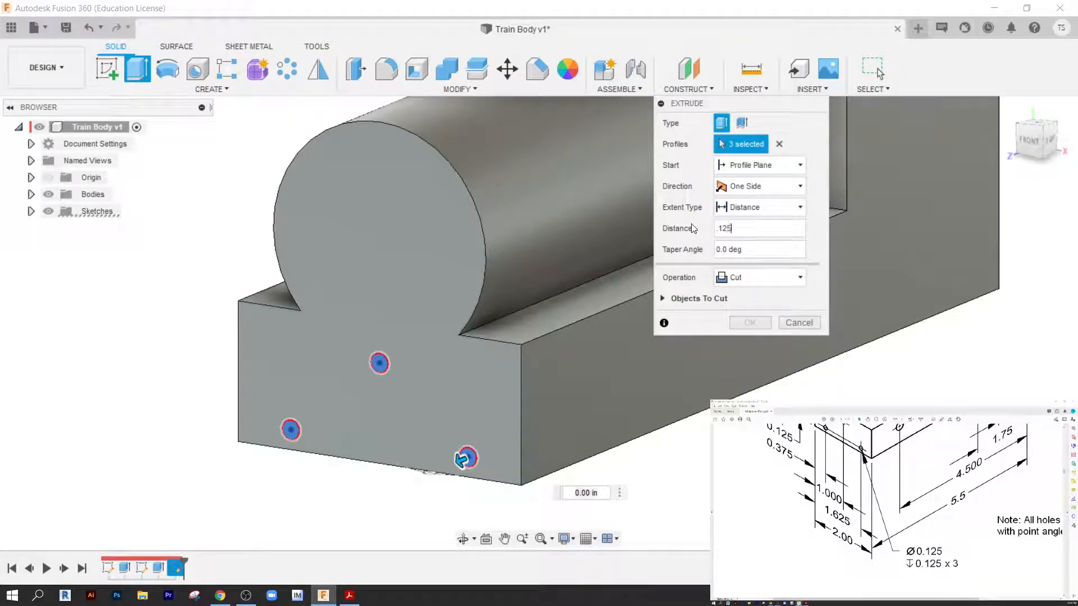
Direct the cut into the body with a distance of -.125 in and complete the extrusion.
middle_click_drag(500, 448, 458, 409)
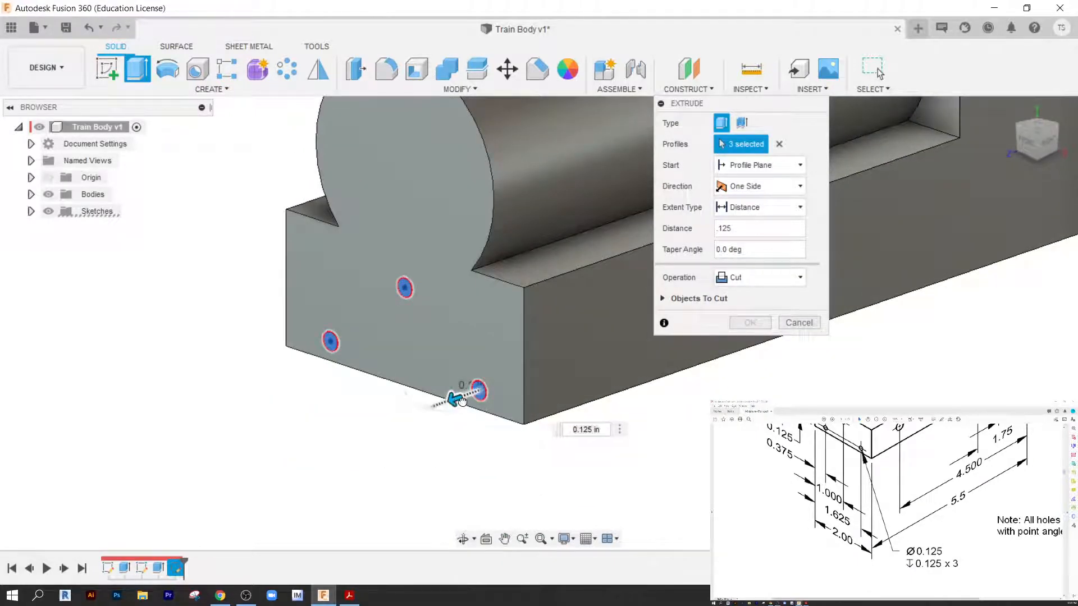
left_click_drag(460, 399, 517, 385)
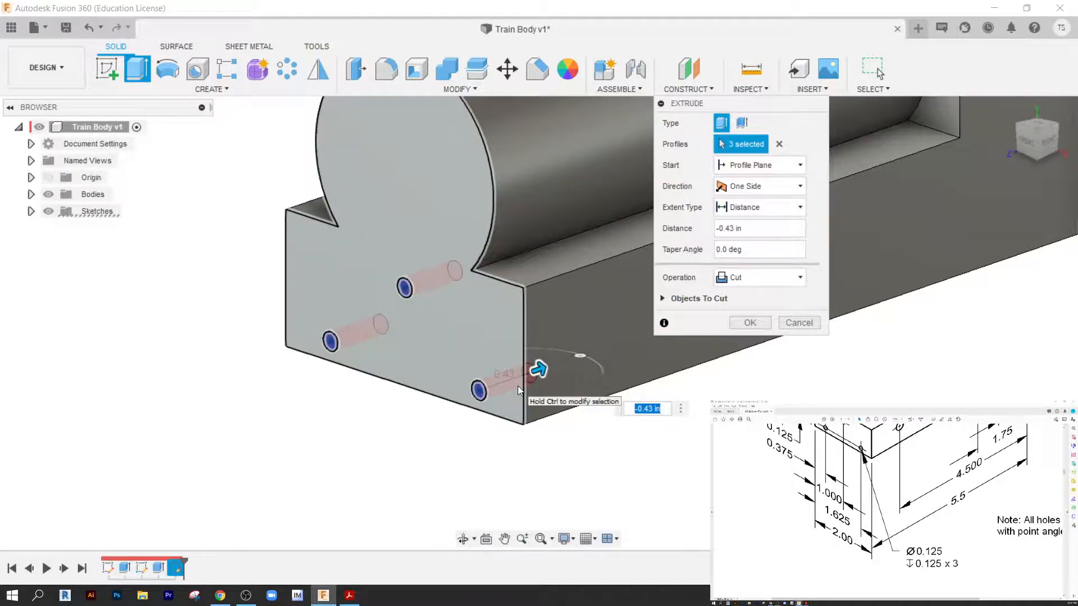
type("-.125")
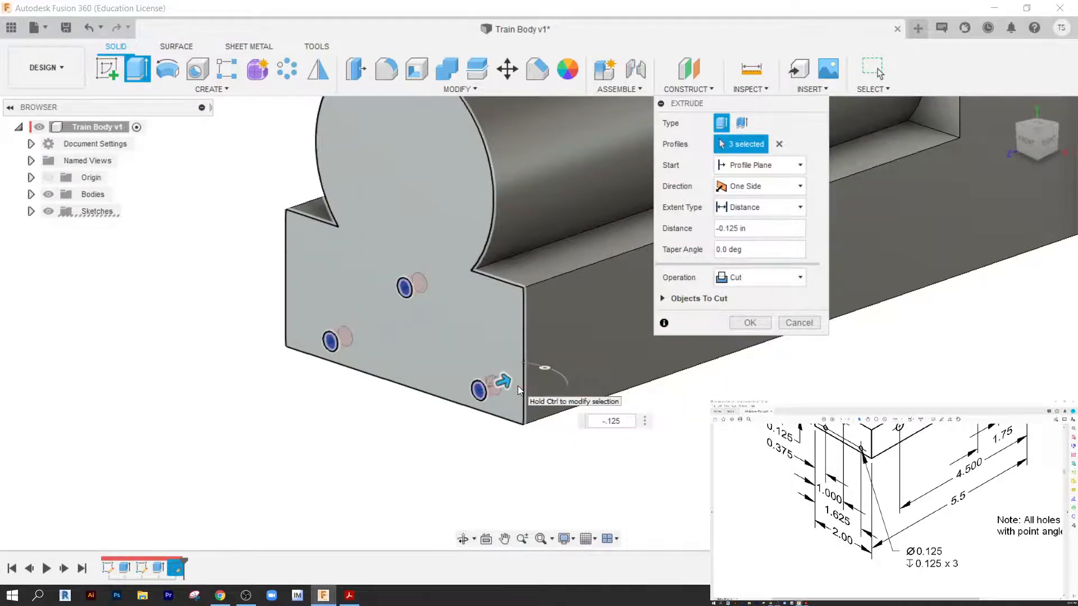
key("Return")
scroll(477, 371, "down", 5)
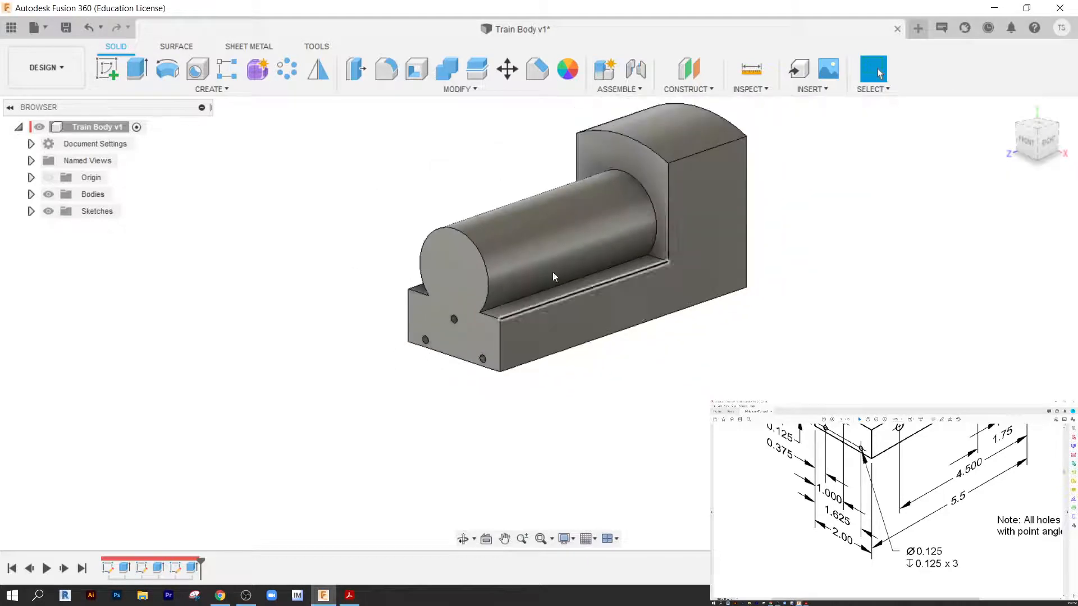
middle_click_drag(554, 272, 543, 294)
scroll(544, 294, "down", 1)
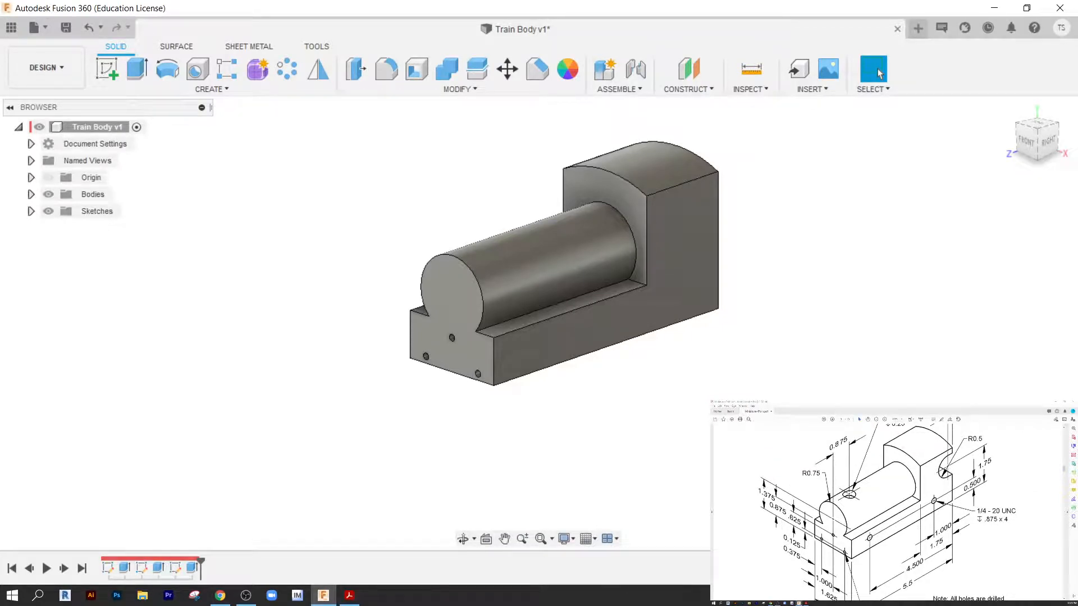
Start a sketch on the body's right side face and draw a .25 in diameter circle on the base near its front end.
left_click(107, 68)
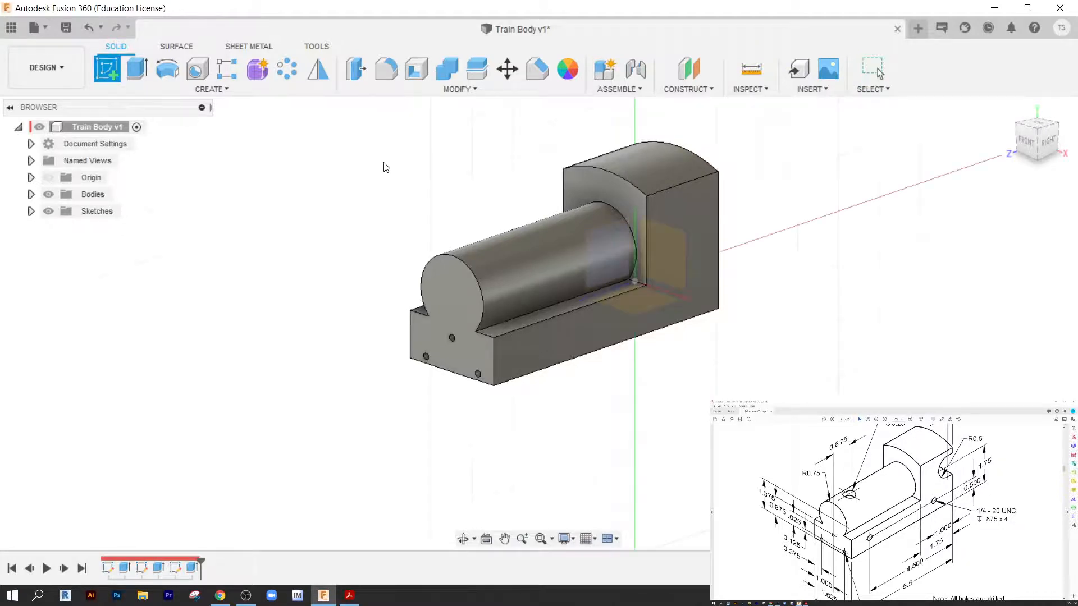
left_click(593, 331)
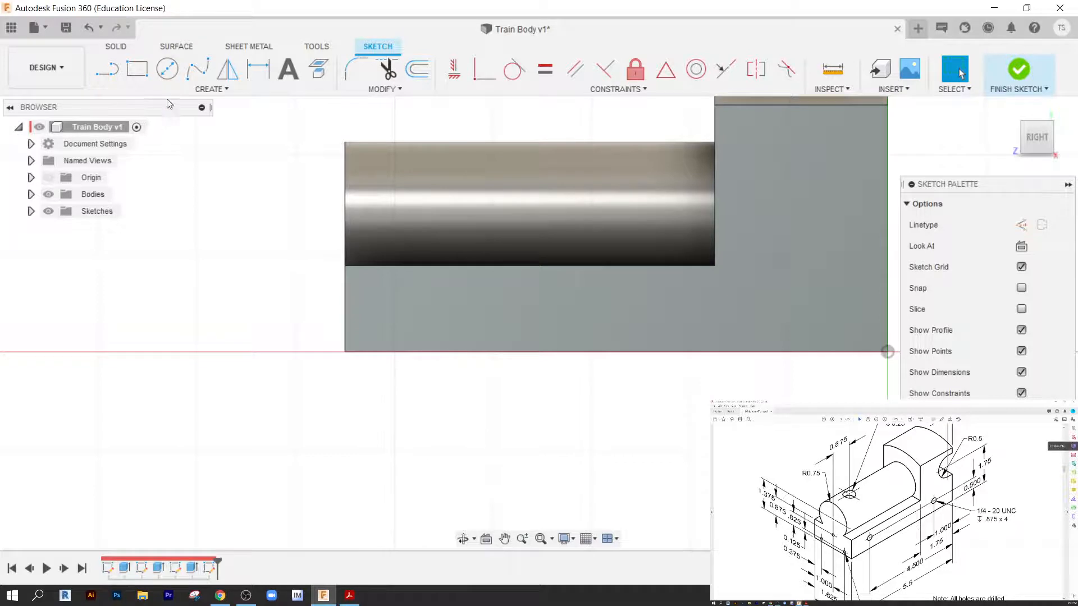
left_click(166, 69)
left_click(426, 308)
type(".25")
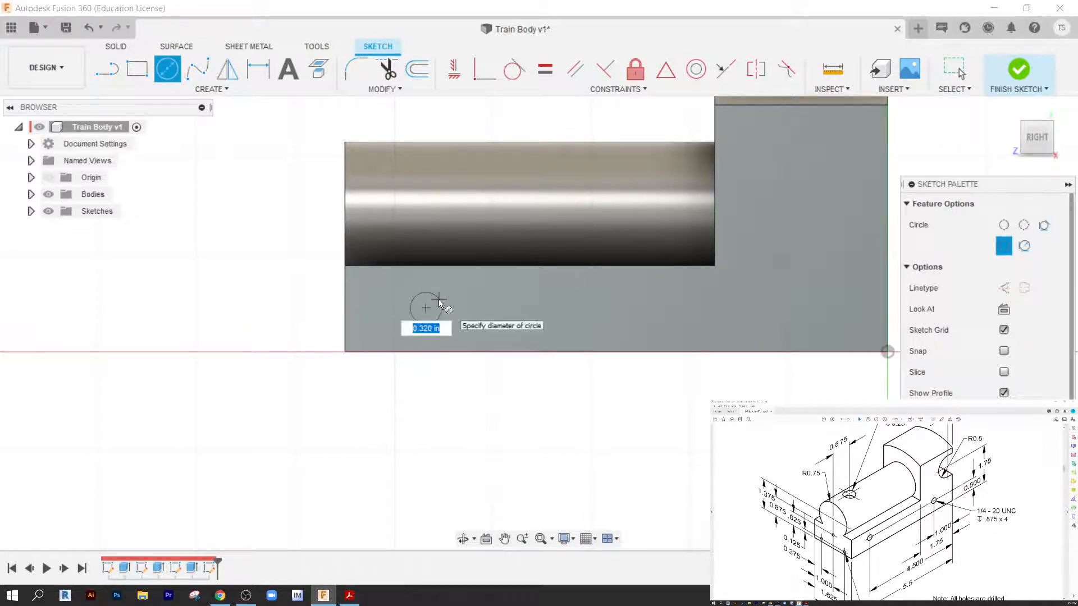
key("Return")
key("Escape")
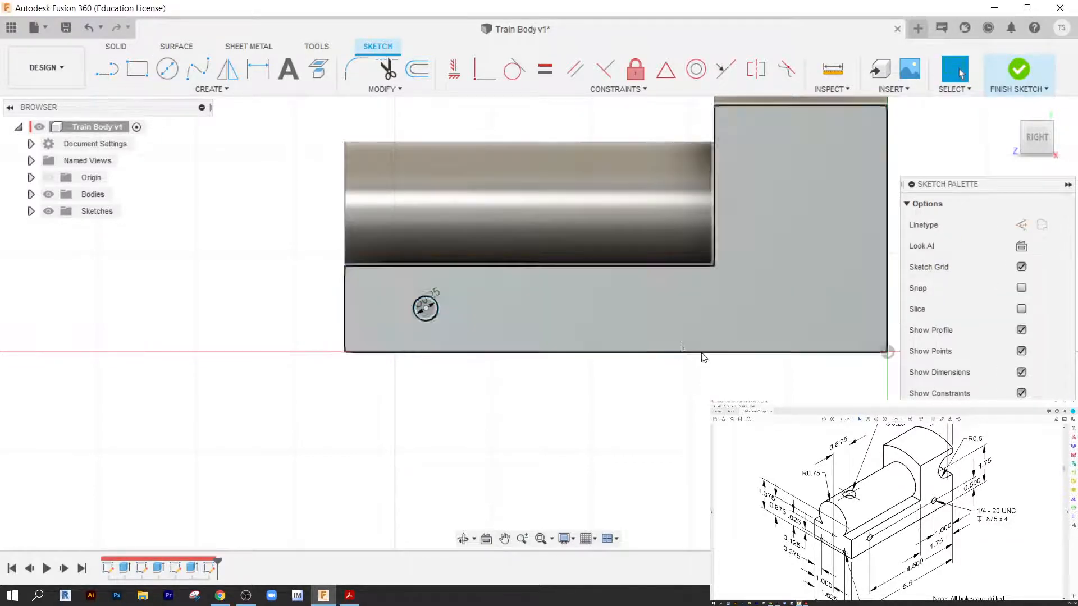
Draw a second .25 in diameter circle on the base beneath the cab, near the body's rear end.
key("c")
left_click(759, 311)
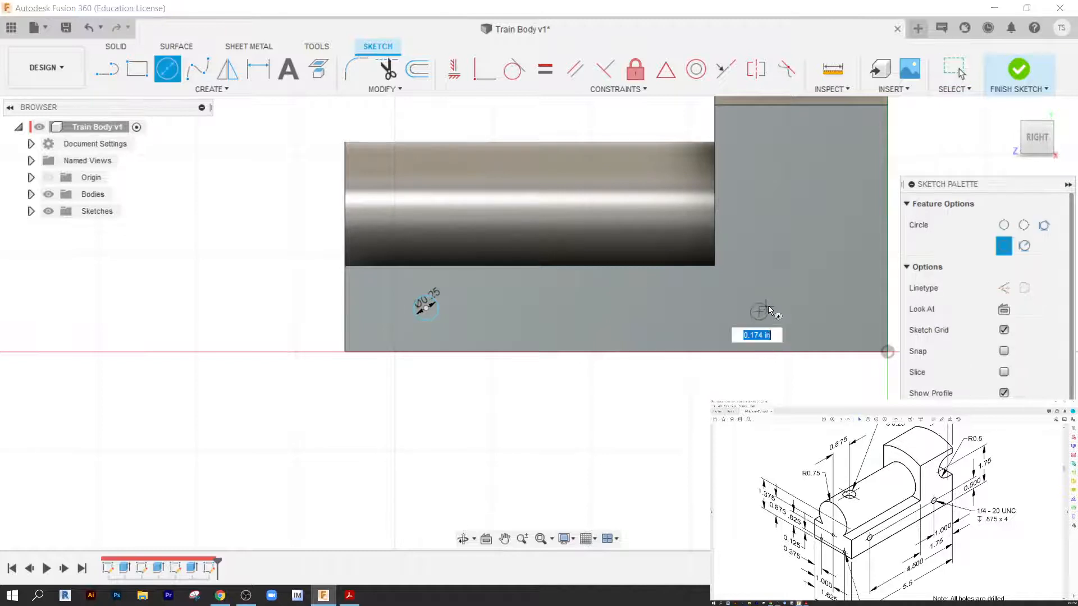
type(".25")
key("Return")
key("Escape")
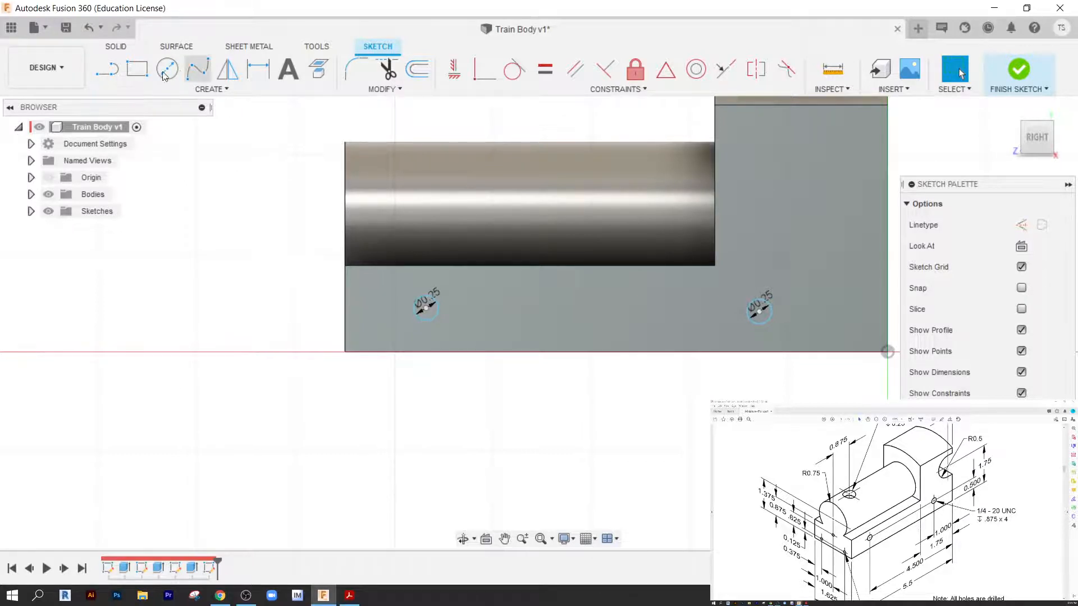
Dimension the front circle's center 0.5 in above the base's bottom edge.
key("d")
left_click(435, 310)
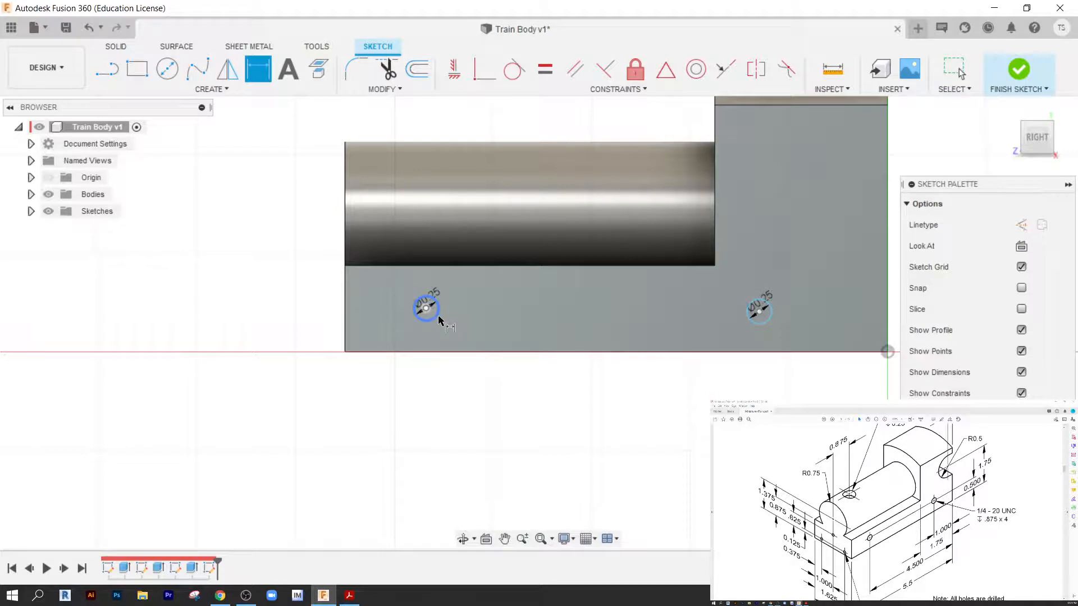
left_click(443, 350)
left_click(594, 317)
left_click(428, 307)
left_click(444, 352)
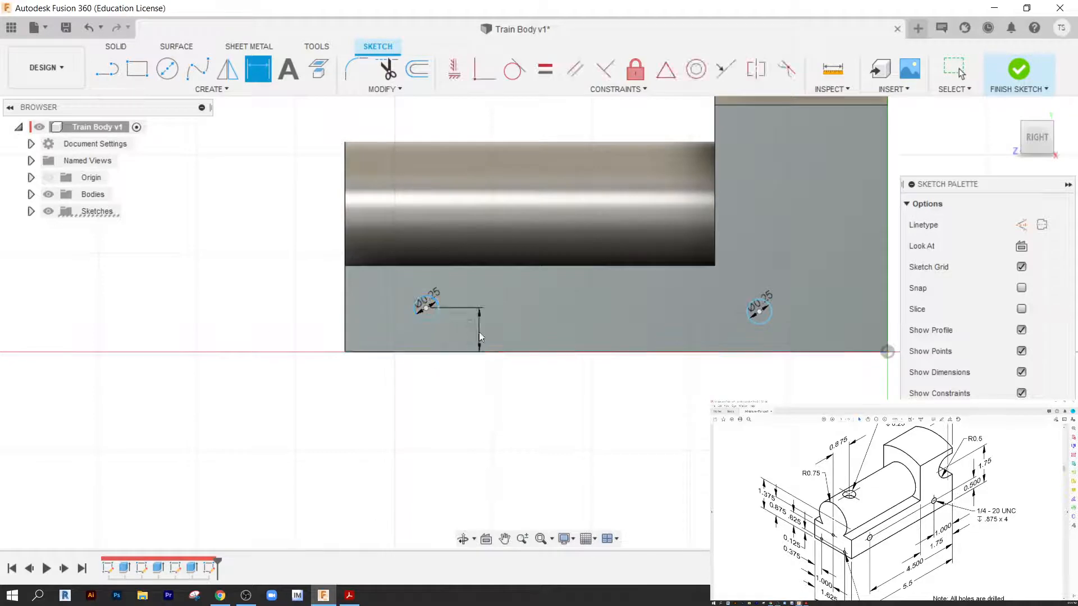
left_click(481, 328)
type("0.5")
key("Return")
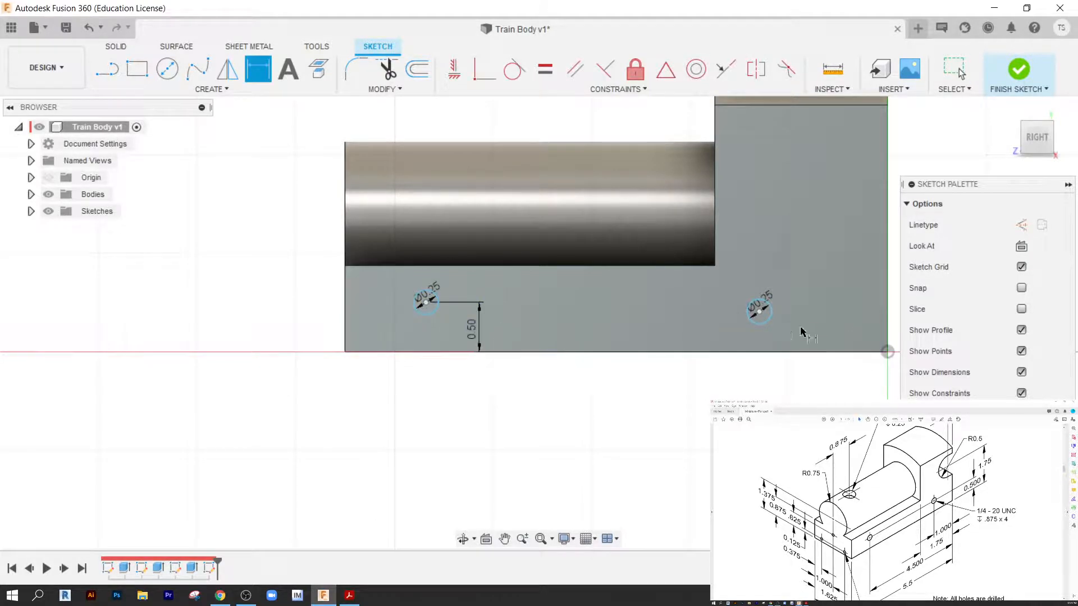
Dimension the rear circle's center 0.5 in above the base's bottom edge.
left_click(761, 312)
left_click(776, 353)
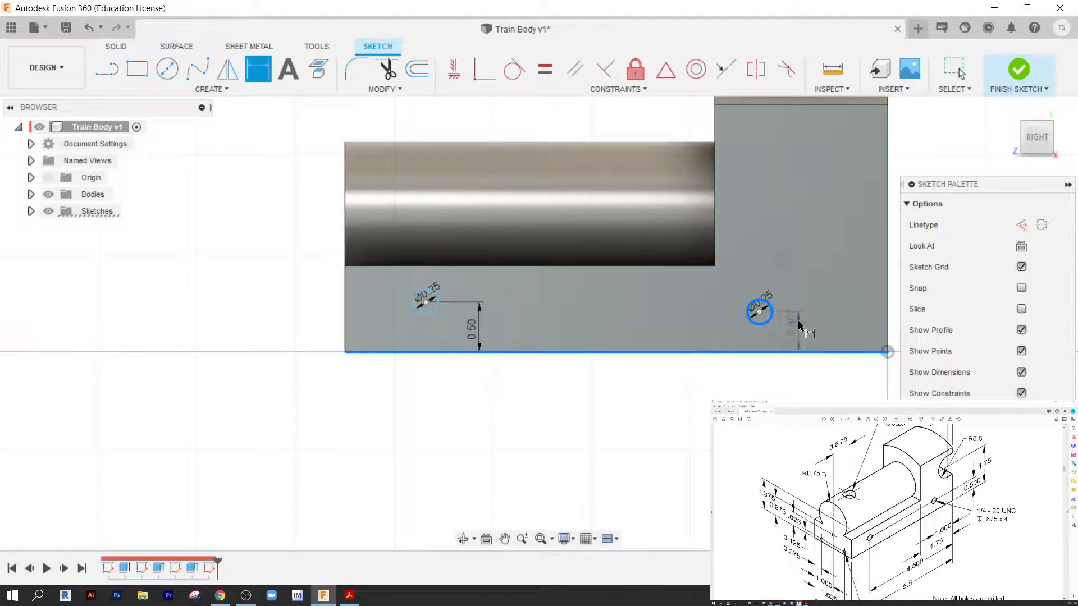
left_click(800, 324)
type("0.5")
key("Return")
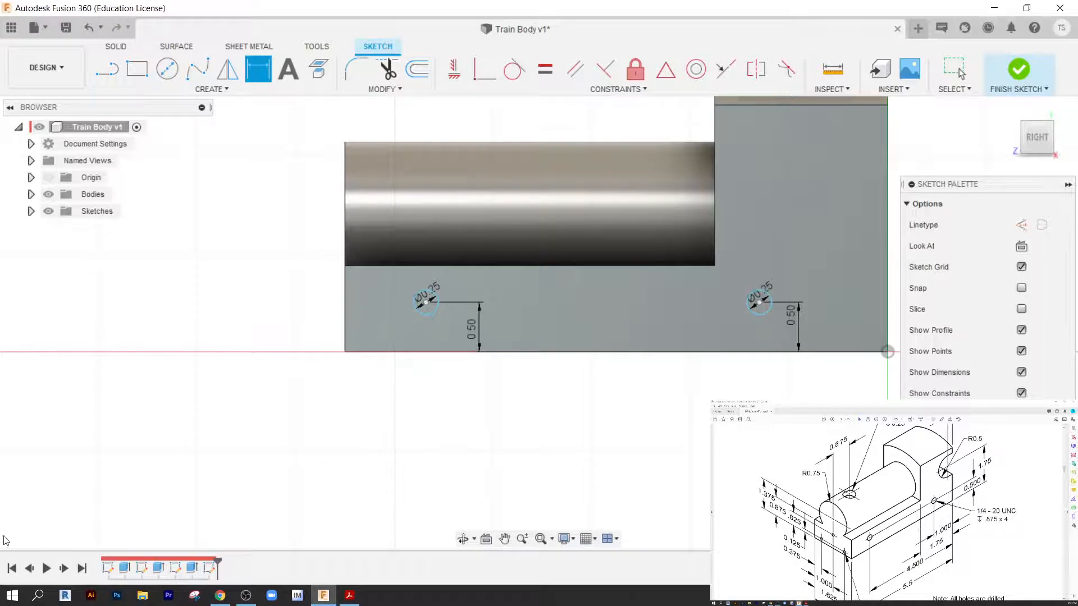
Dimension the rear circle's center 1 in from the body's back edge.
left_click(774, 298)
left_click(887, 296)
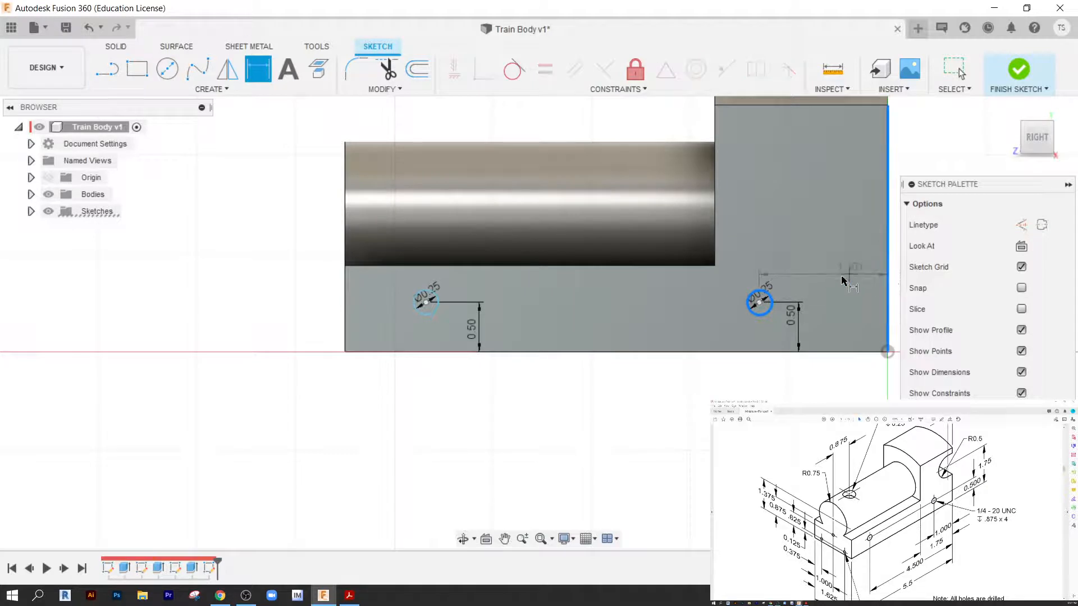
left_click(842, 281)
type("1")
key("Return")
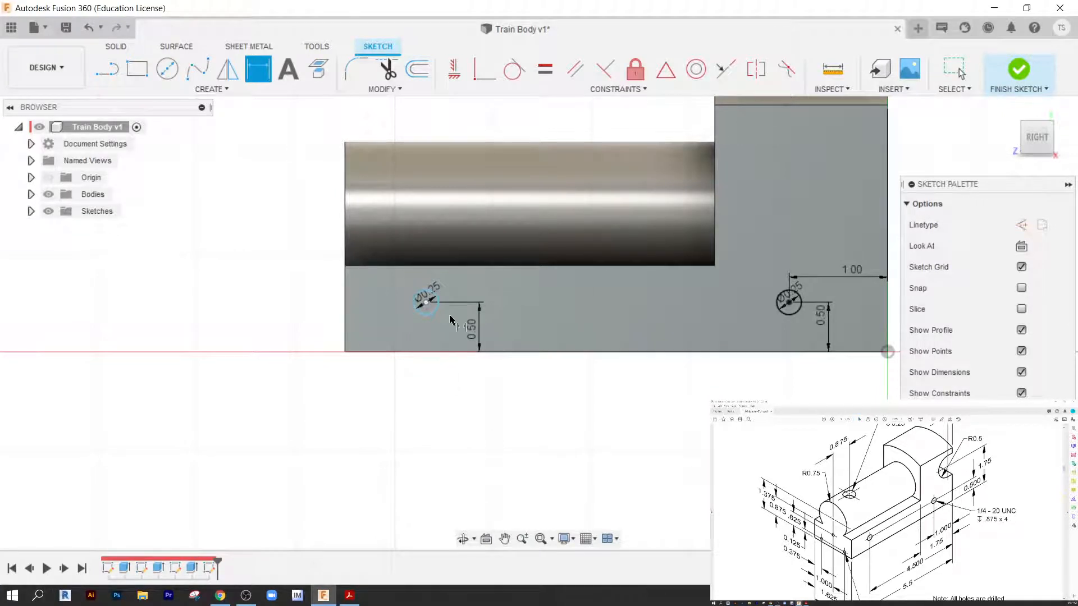
Dimension the front circle's center 4.5 in from the body's back edge and finish the sketch.
left_click(423, 298)
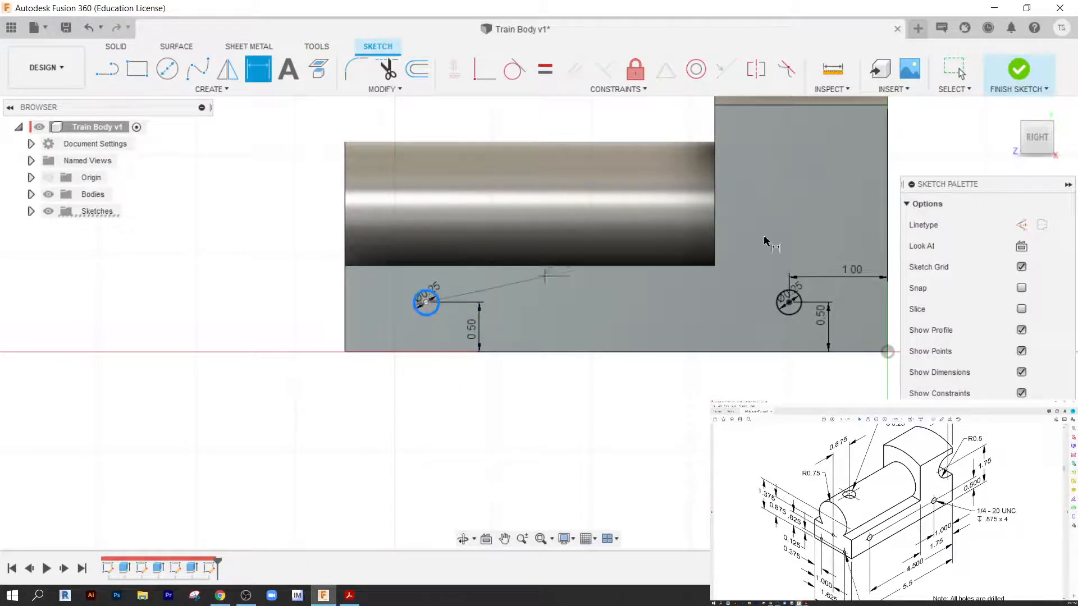
left_click(887, 258)
left_click(640, 409)
key("BackSpace")
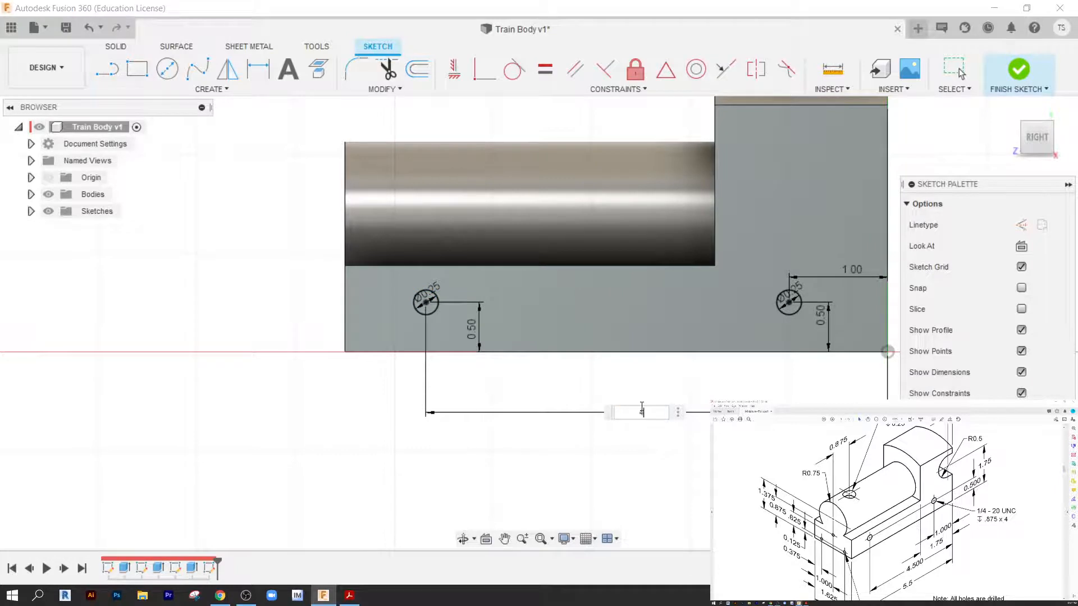
type("4.5")
key("Return")
scroll(640, 409, "down", 2)
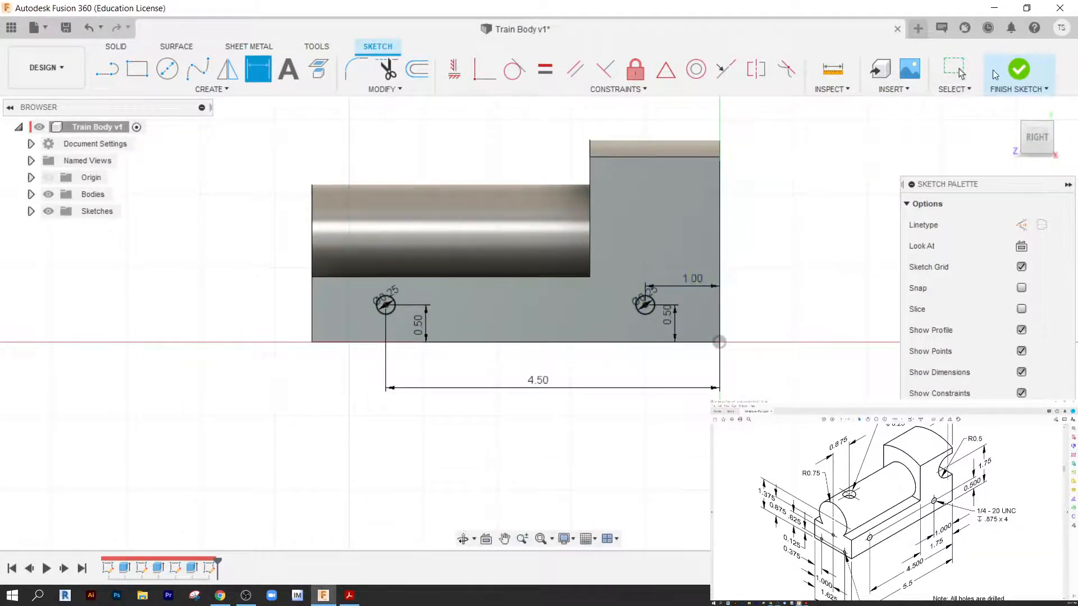
left_click(1019, 68)
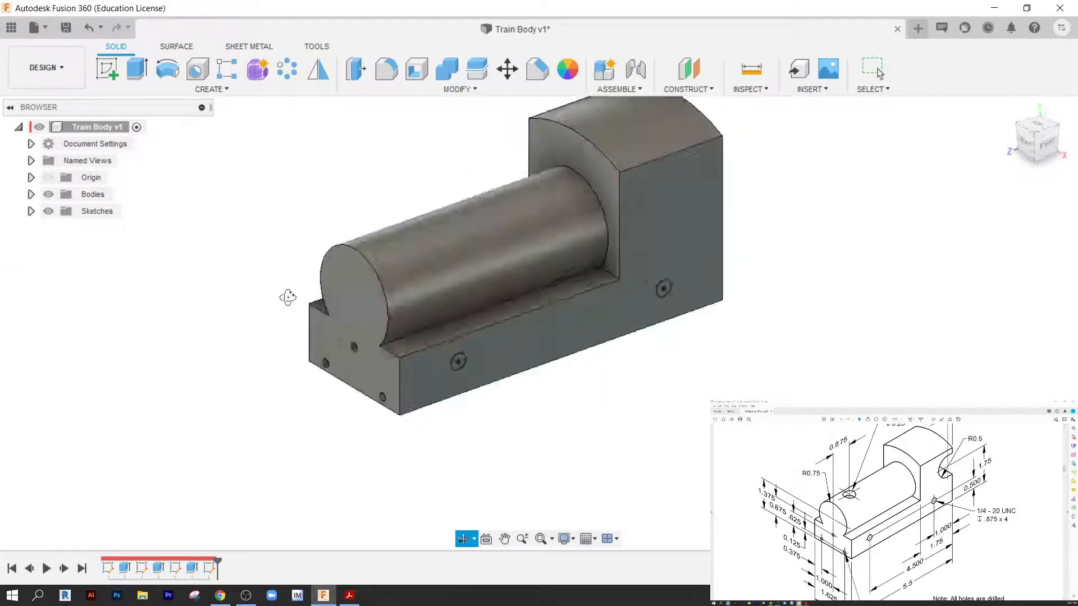
Extrude both side-face circles into the body as a cut with a distance of -.875 in.
left_click(140, 70)
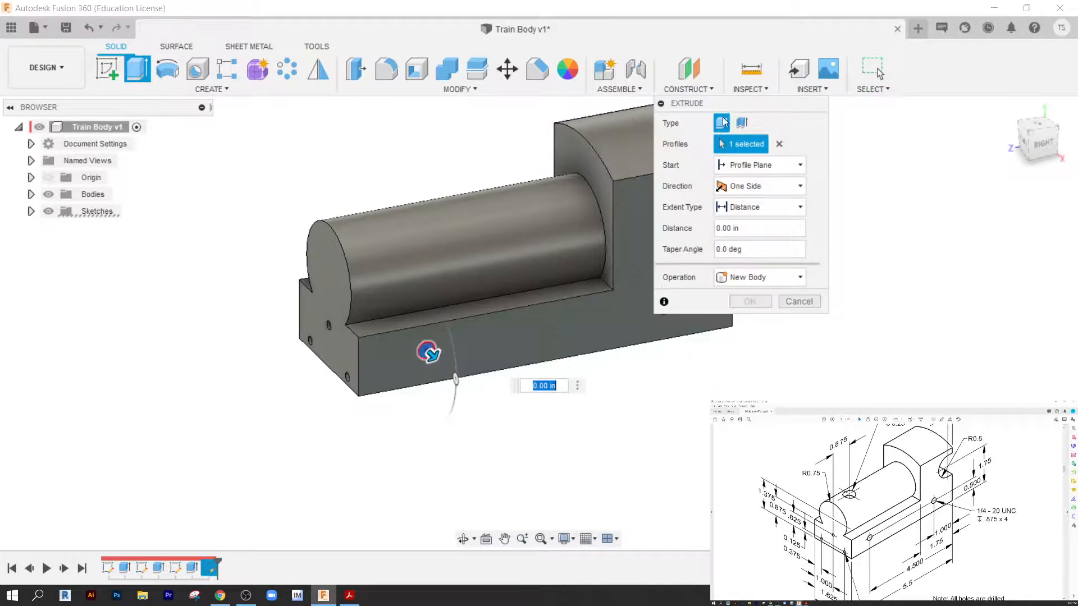
middle_click_drag(621, 373, 432, 410)
left_click(424, 359)
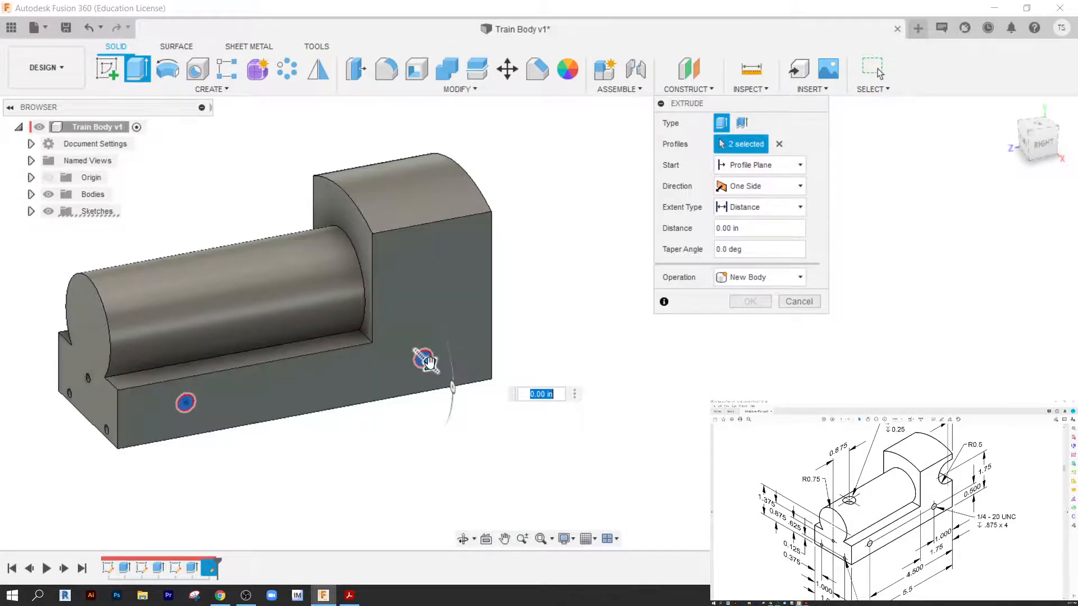
left_click_drag(429, 361, 419, 351)
type("-.87")
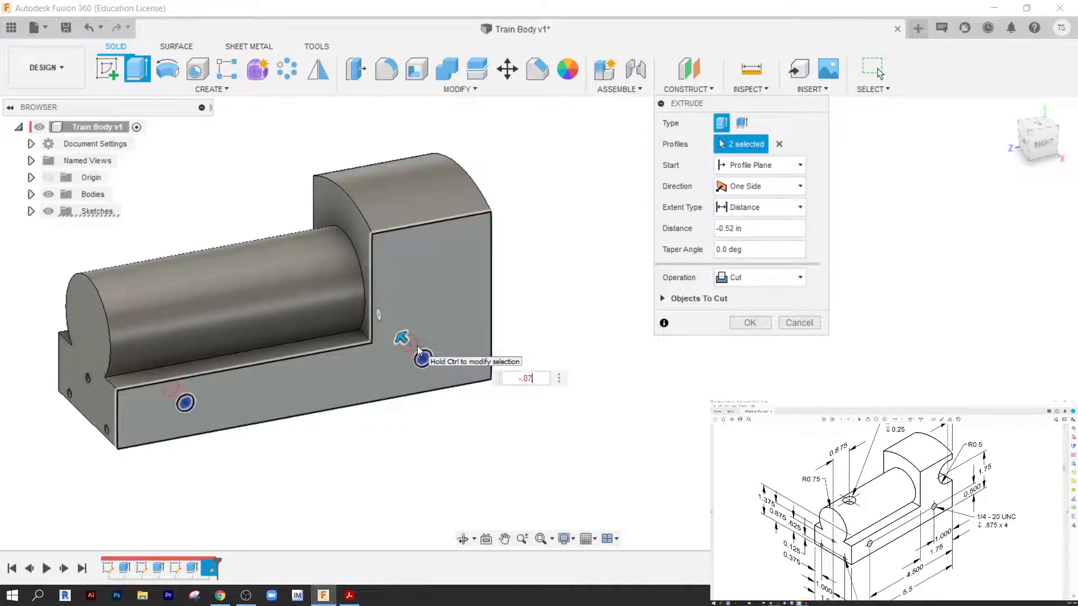
key("Return")
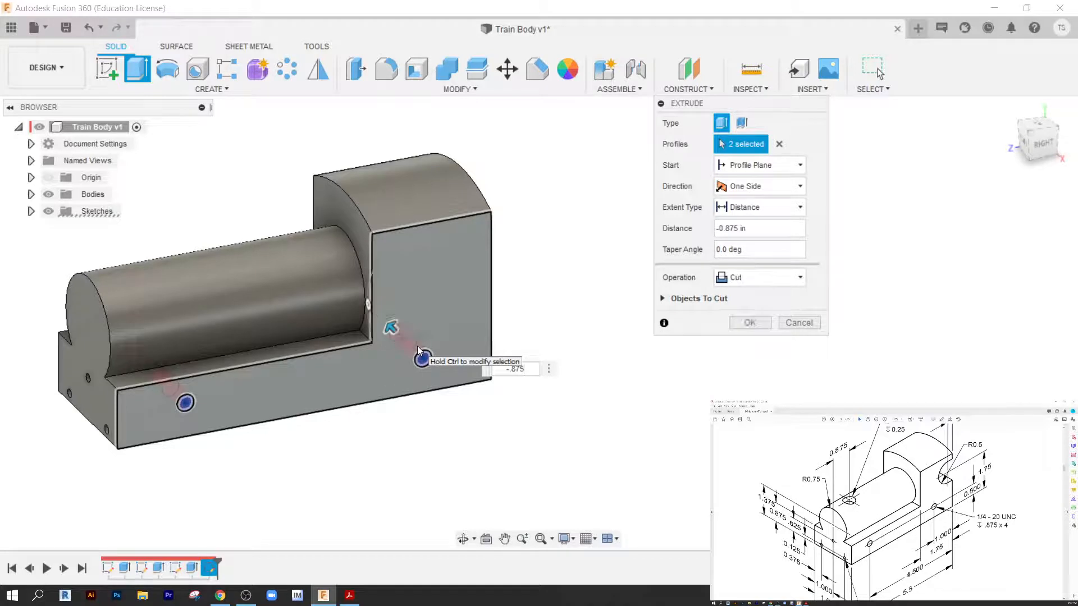
Examine the side holes and the opposite side of the train body from several angles.
scroll(417, 346, "down", 3)
middle_click_drag(376, 369, 438, 302)
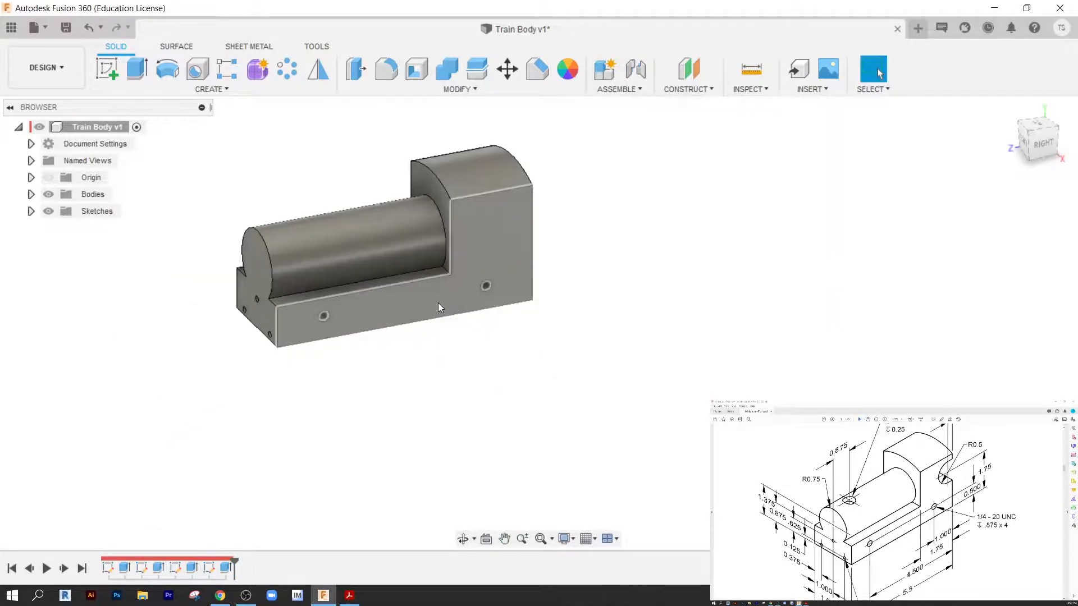
mouse_move(400, 340)
middle_mouse_down("shift")
mouse_move(432, 335)
mouse_move(412, 325)
mouse_move(378, 334)
mouse_move(366, 320)
mouse_move(364, 336)
mouse_move(392, 352)
mouse_move(366, 281)
mouse_move(440, 313)
mouse_move(416, 320)
mouse_move(401, 344)
middle_mouse_up("shift")
scroll(378, 351, "up", 2)
middle_click_drag(416, 292, 413, 367, "shift")
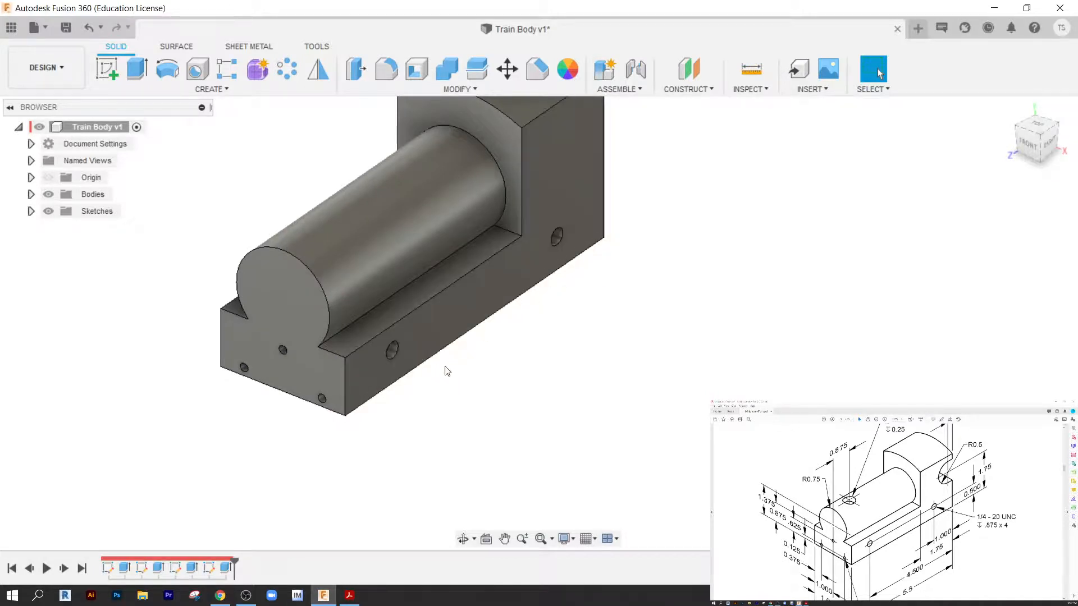
scroll(433, 375, "down", 2)
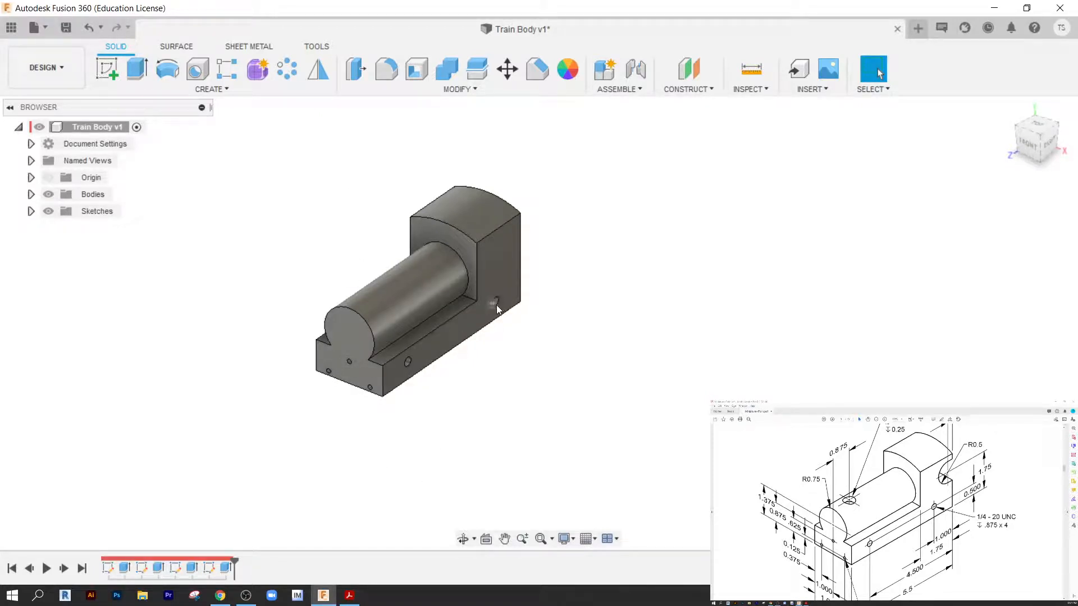
middle_click_drag(315, 330, 380, 326, "shift")
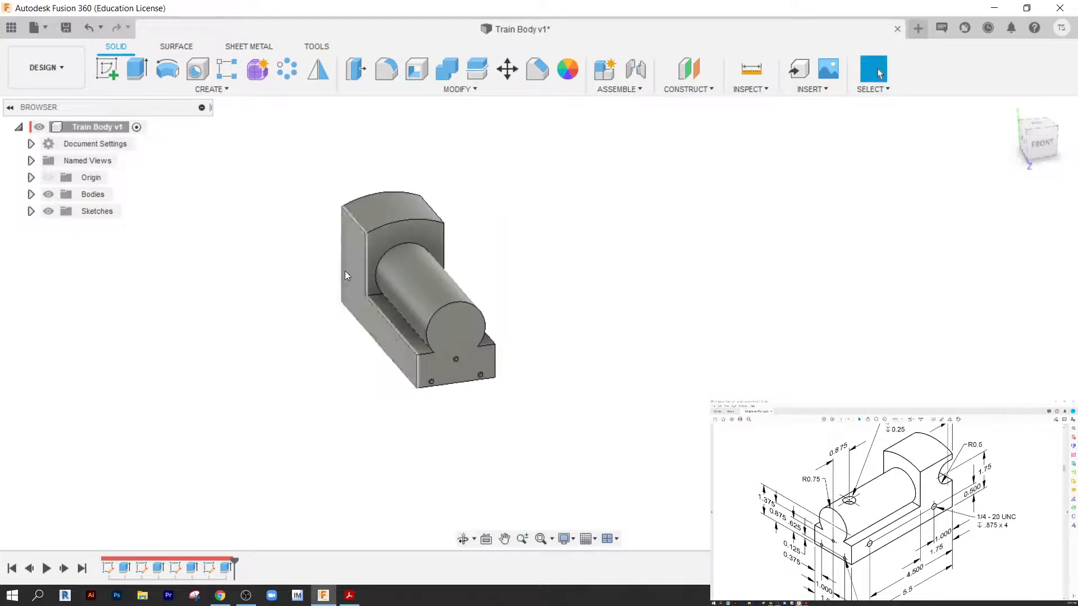
middle_click_drag(643, 423, 525, 422, "shift")
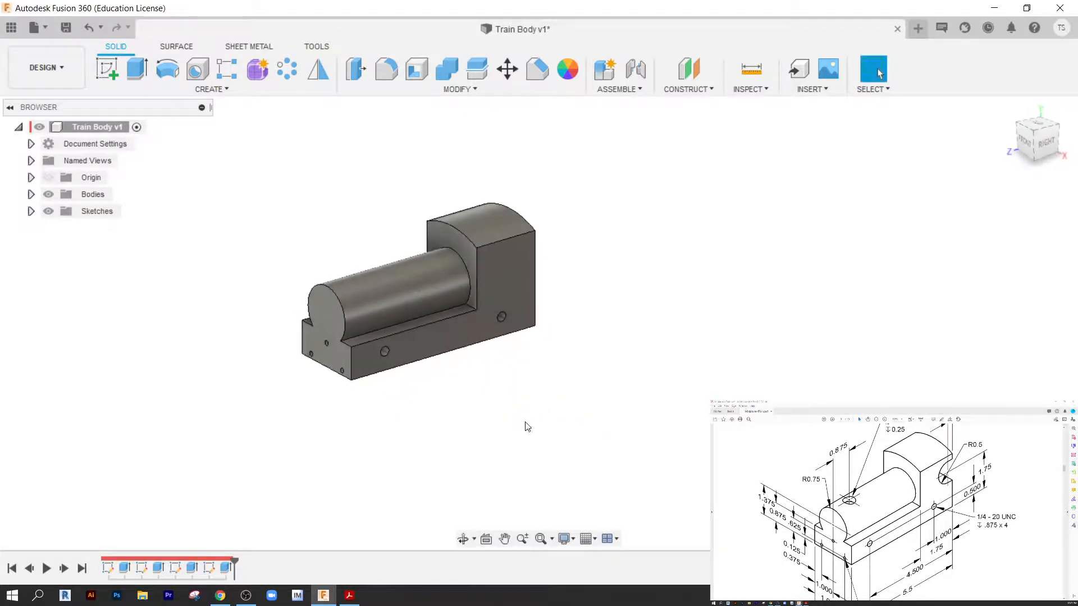
scroll(357, 350, "up", 3)
middle_click_drag(321, 363, 324, 380)
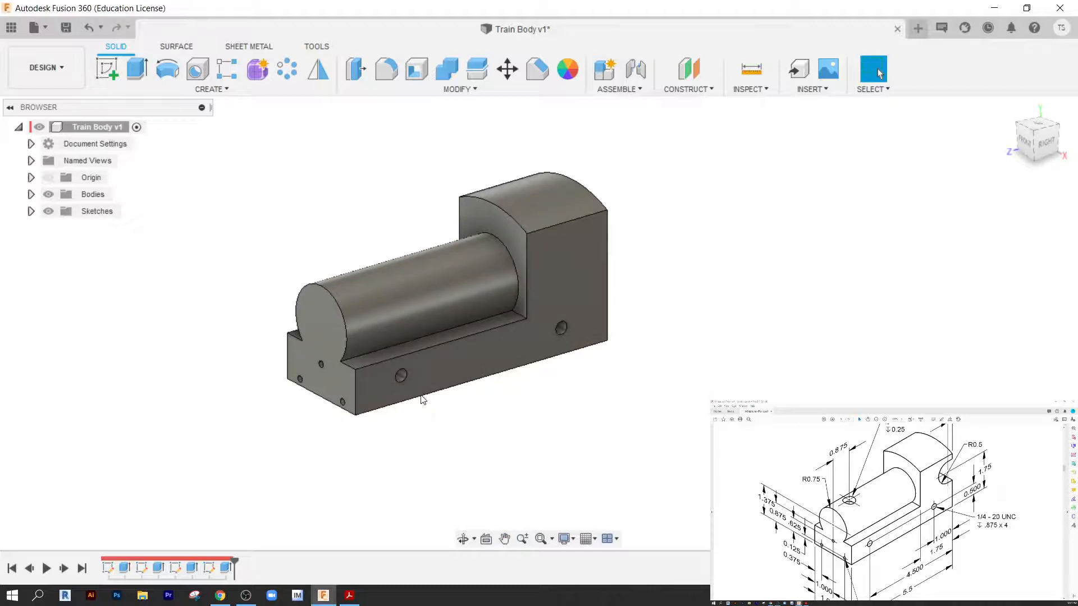
scroll(419, 355, "up", 1)
scroll(425, 349, "down", 1)
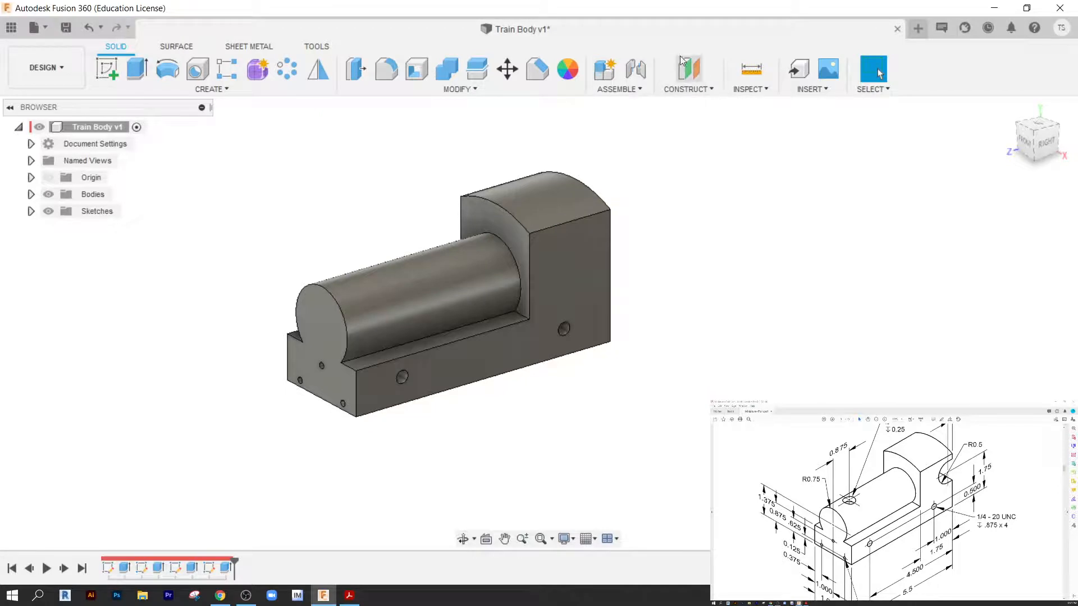
Construct a midplane between the body's right and left side faces.
left_click(708, 89)
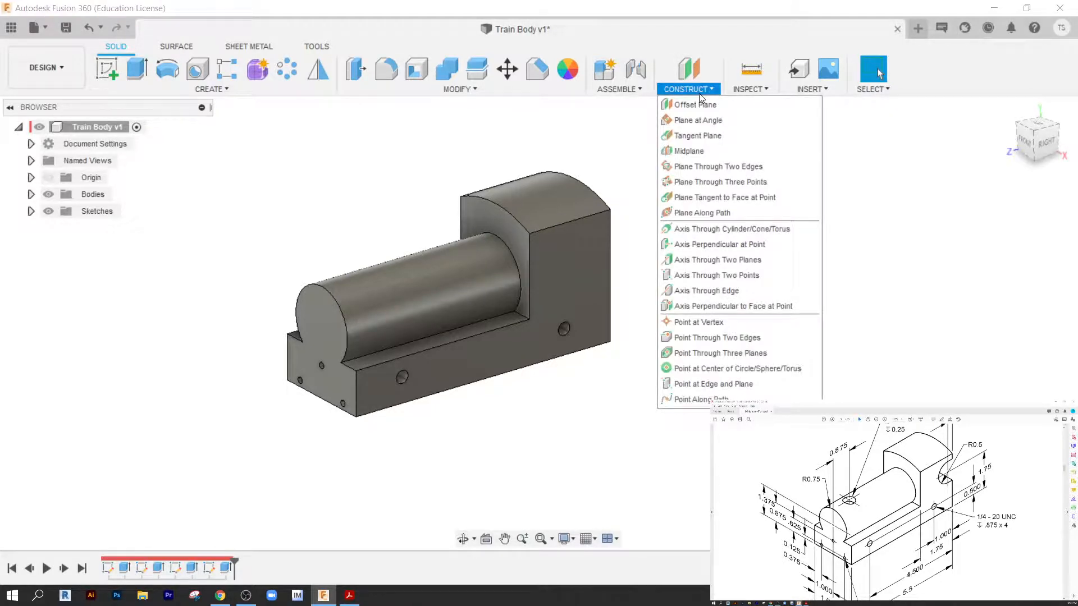
left_click(688, 150)
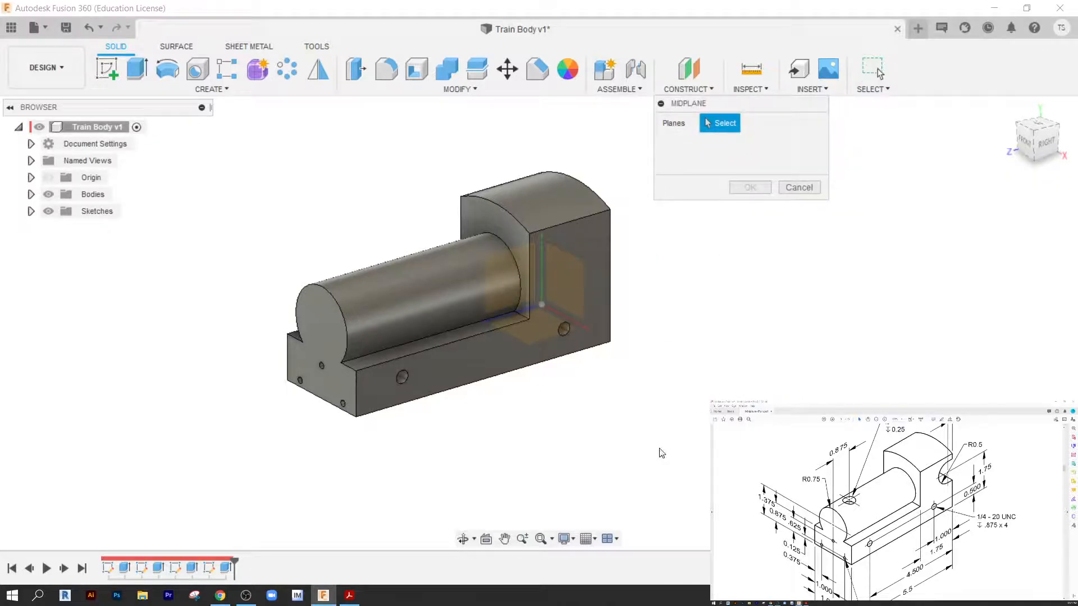
middle_click_drag(575, 459, 586, 424, "shift")
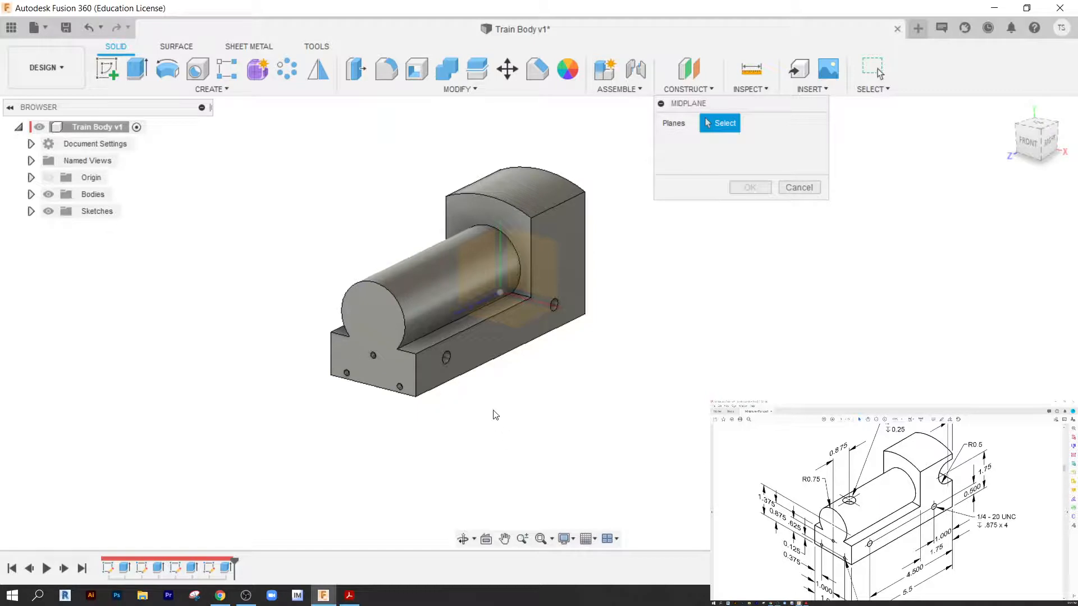
left_click(482, 348)
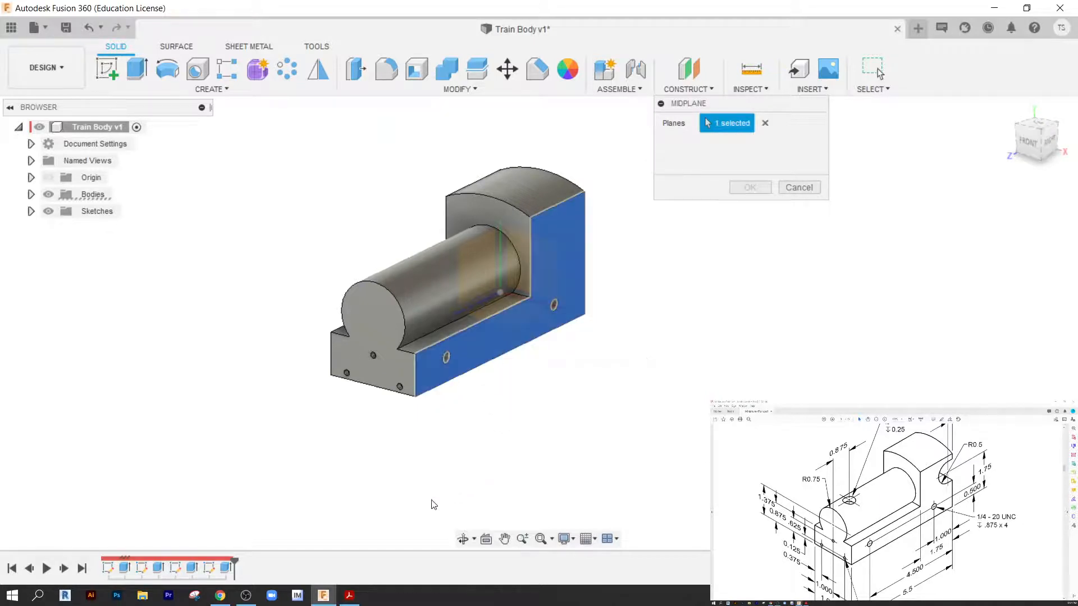
middle_click_drag(306, 434, 378, 435, "shift")
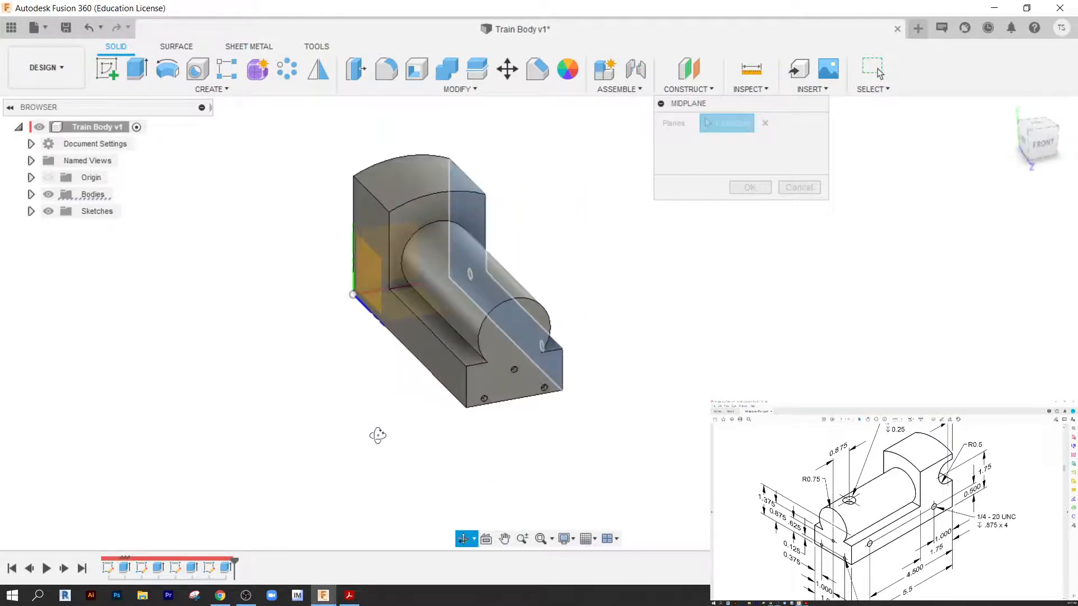
left_click(442, 371)
middle_click_drag(756, 385, 747, 217, "shift")
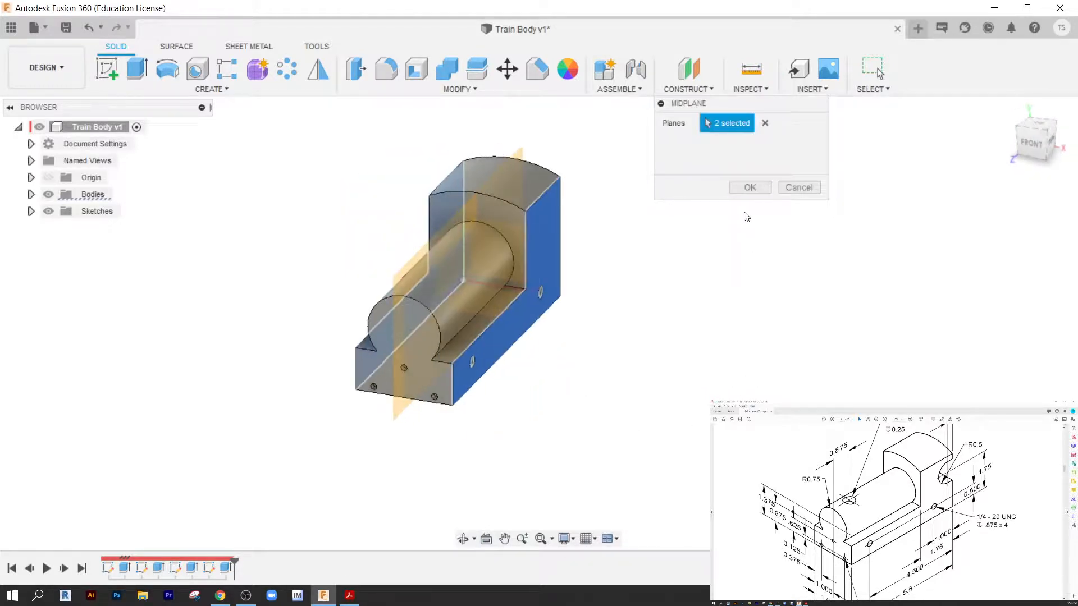
left_click(749, 187)
middle_click_drag(731, 397, 646, 395, "shift")
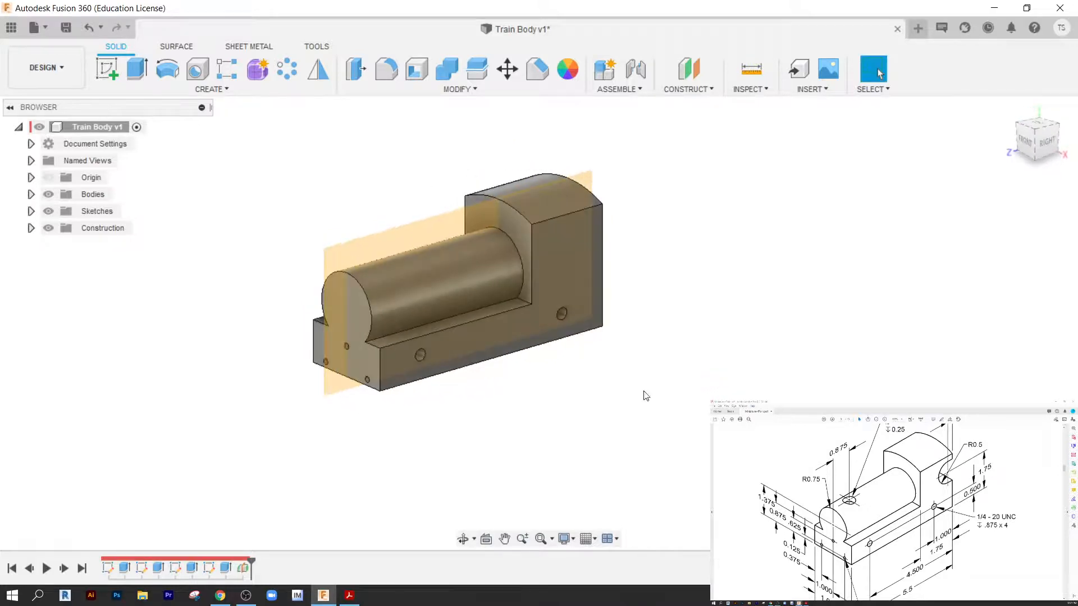
middle_click_drag(548, 423, 625, 405)
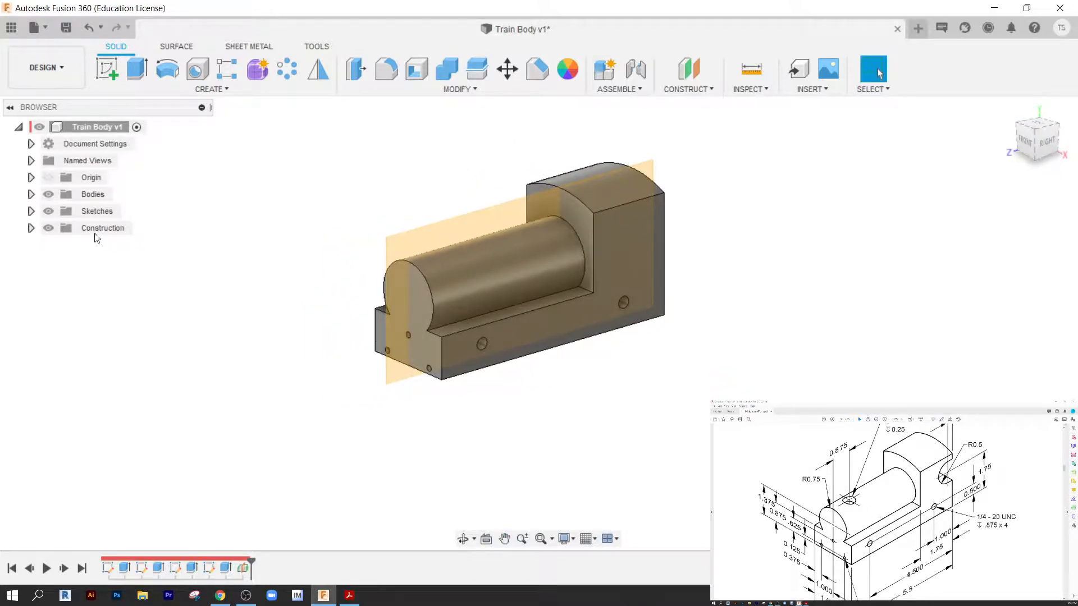
middle_click_drag(281, 312, 282, 313)
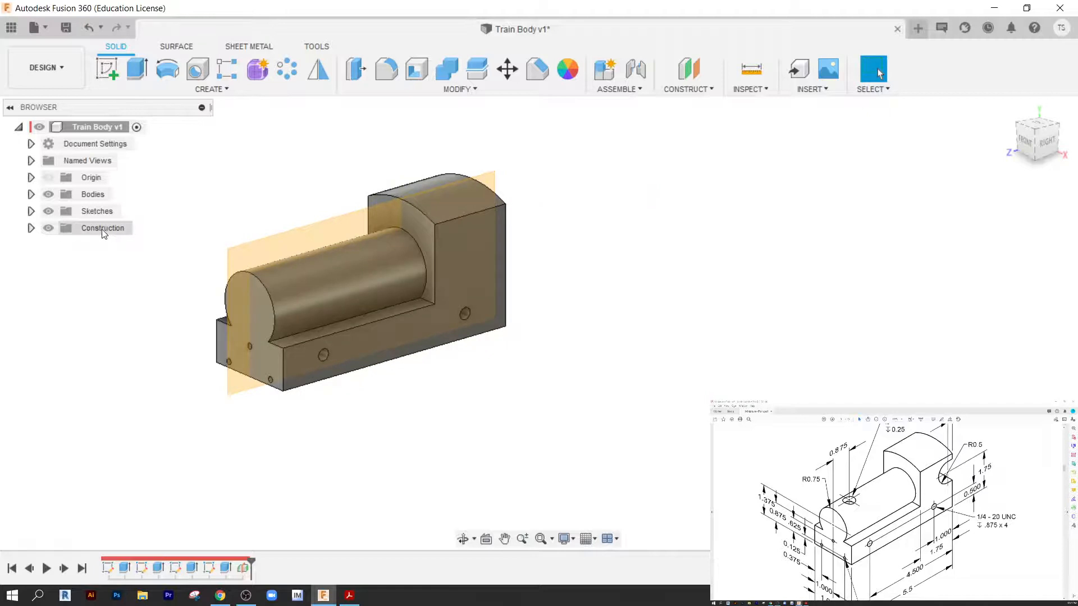
scroll(385, 363, "up", 3)
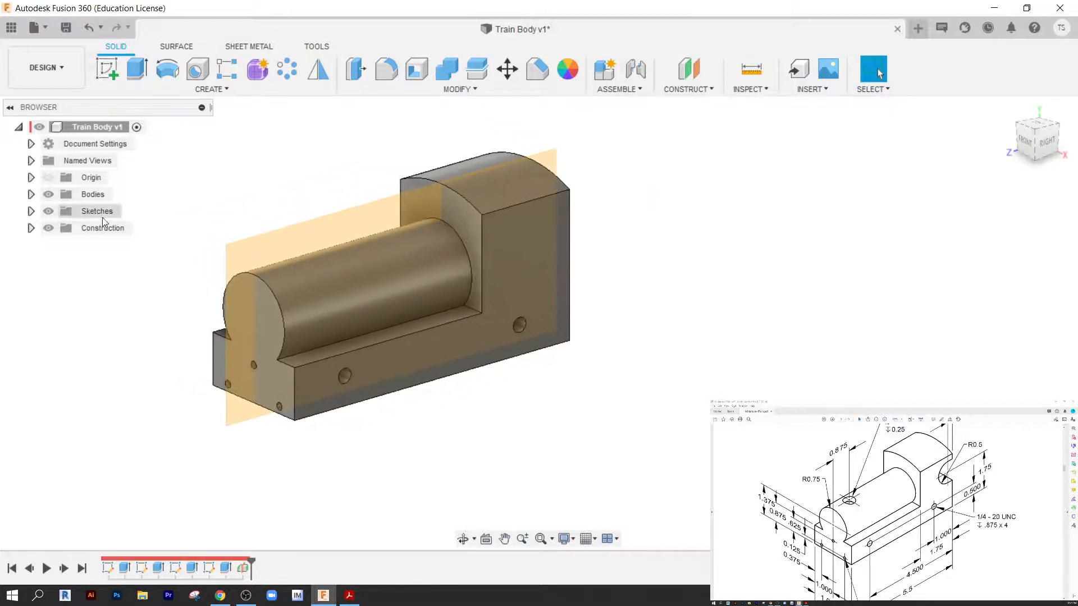
middle_click_drag(596, 365, 650, 352)
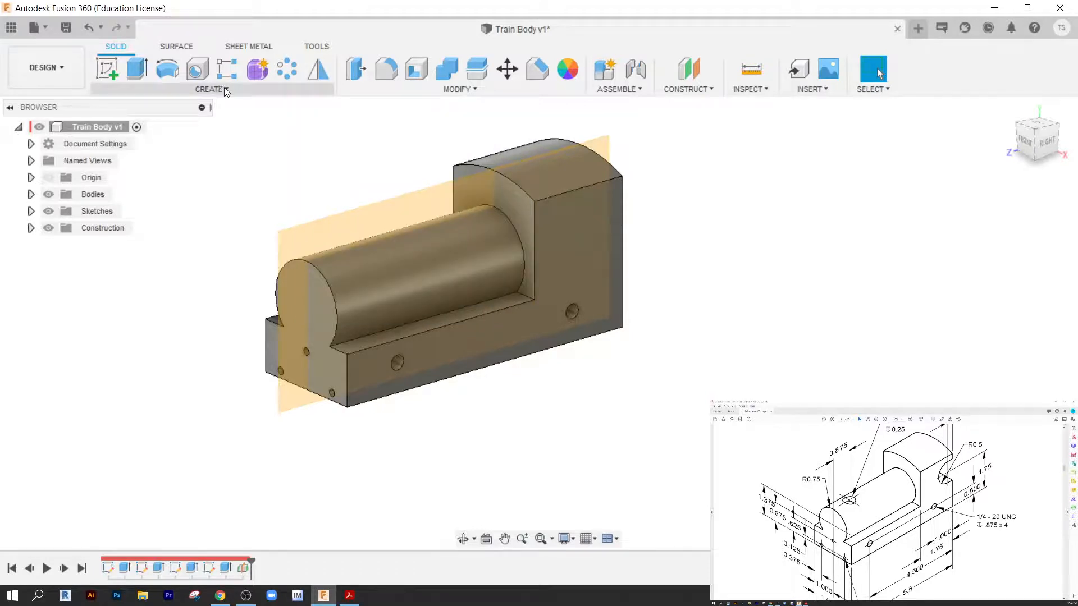
Mirror the faces of both side holes across the midplane to the opposite side of the train body.
left_click(324, 71)
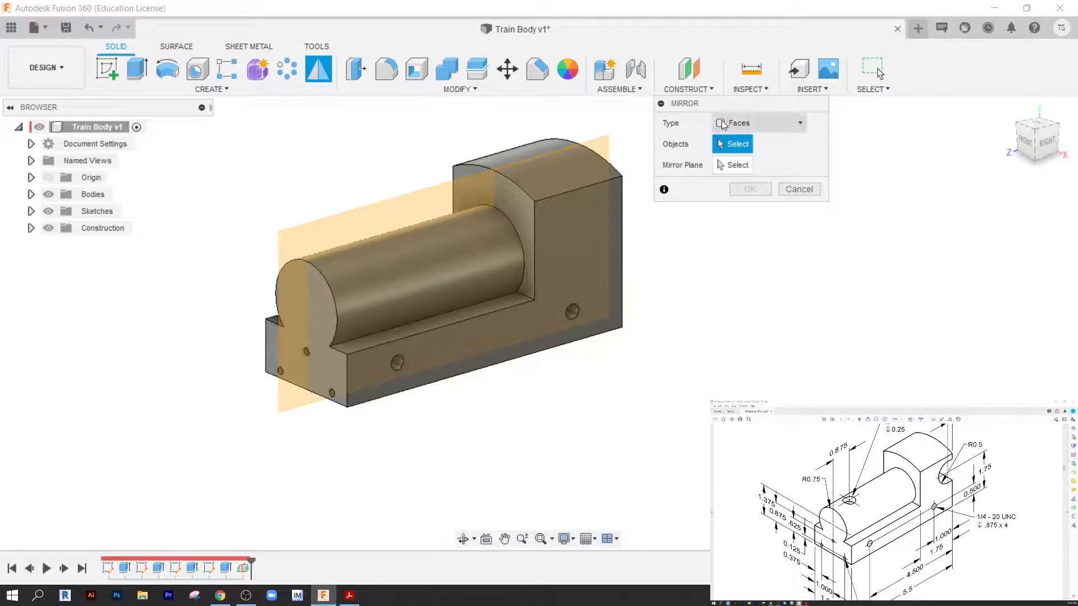
left_click(741, 123)
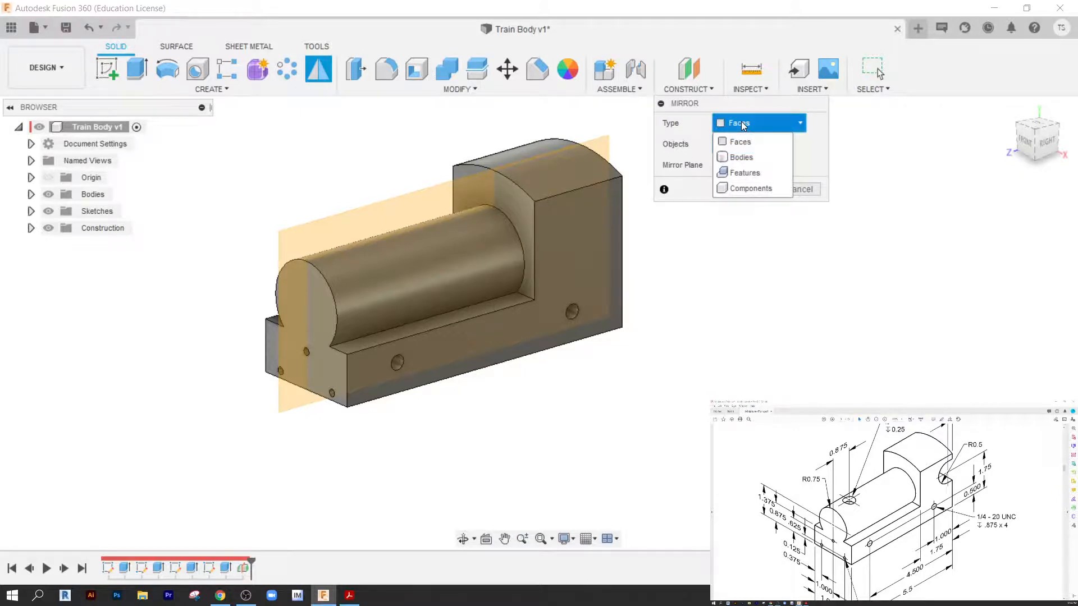
left_click(741, 157)
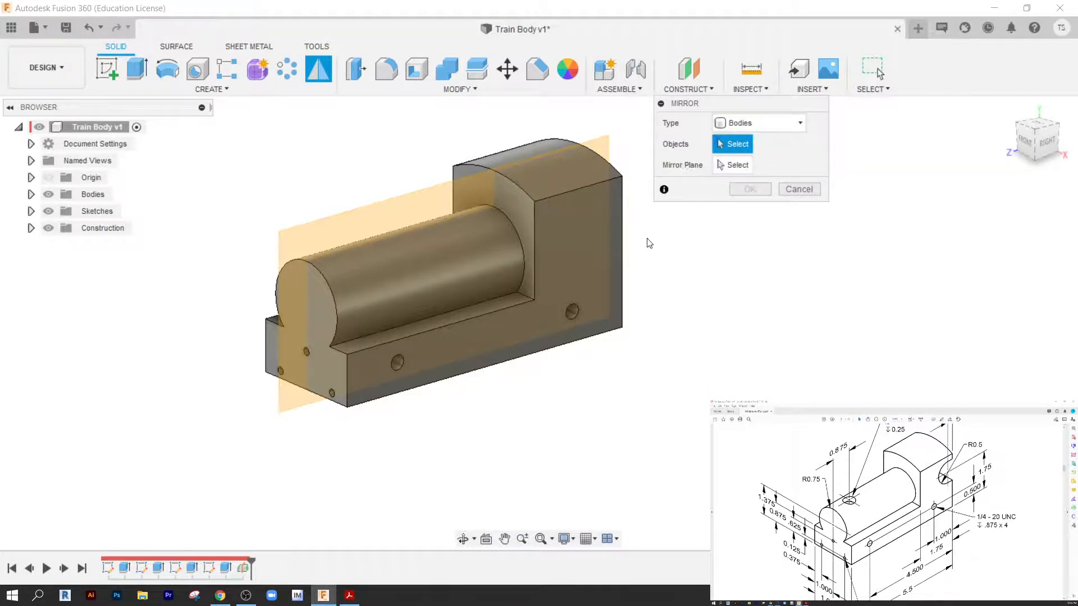
left_click(730, 125)
left_click(745, 174)
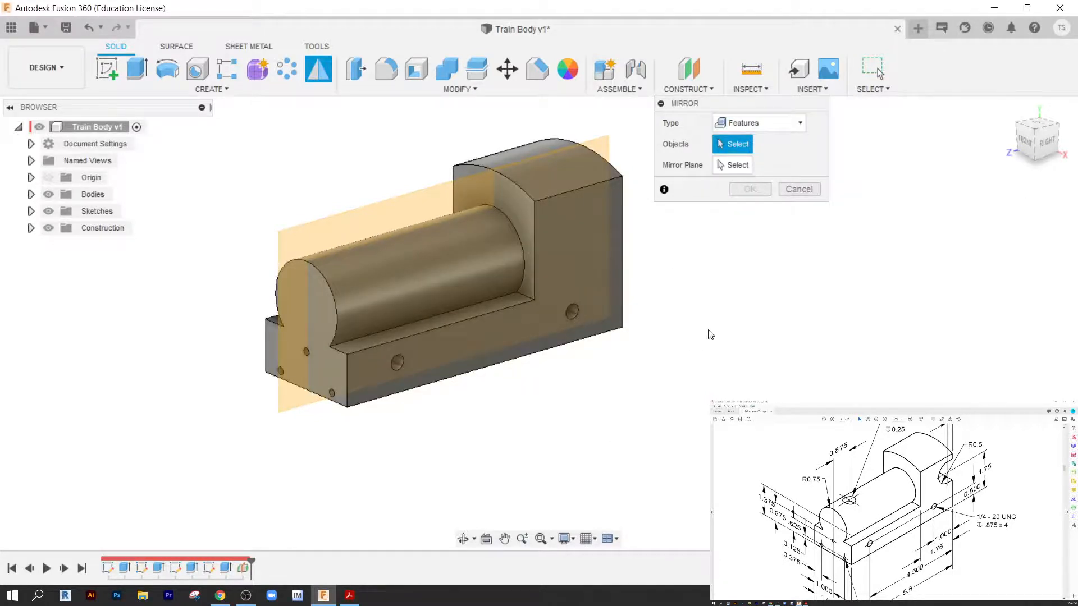
middle_click_drag(710, 332, 765, 294, "shift")
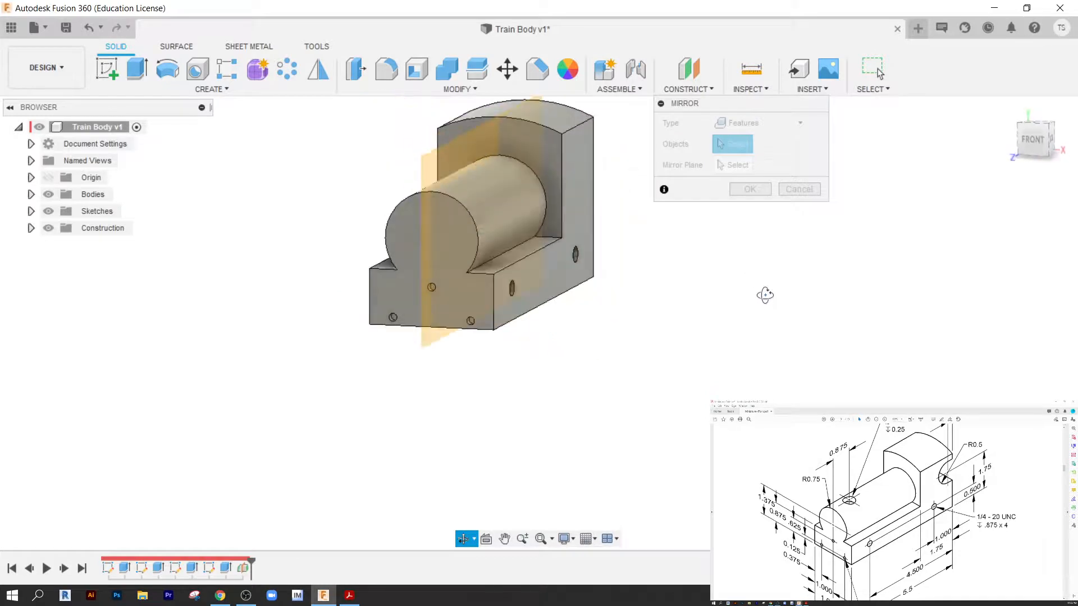
left_click(770, 129)
left_click(765, 142)
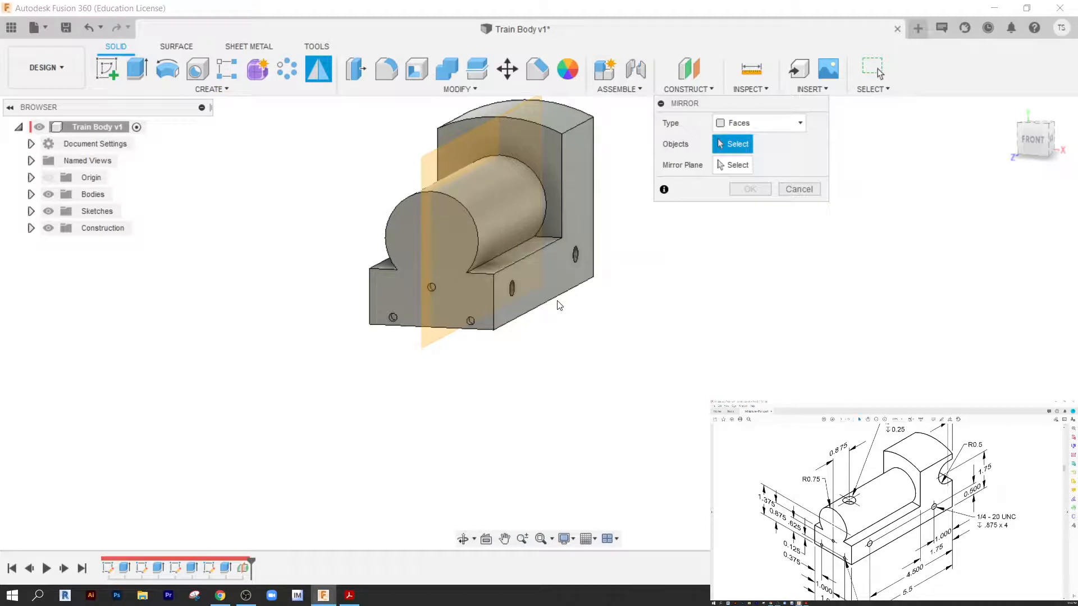
left_click(513, 291)
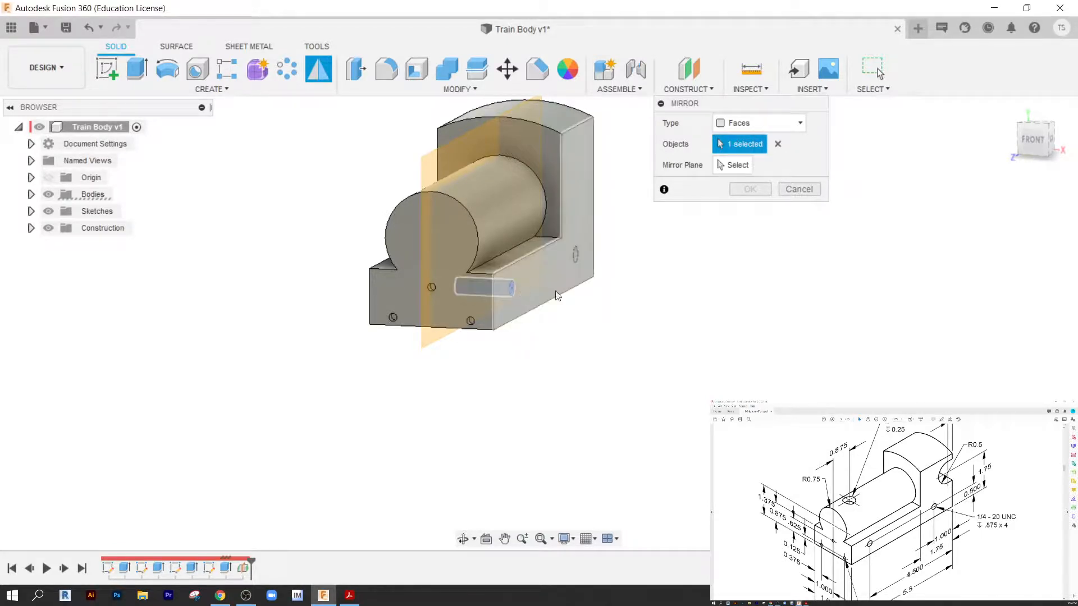
left_click(575, 256)
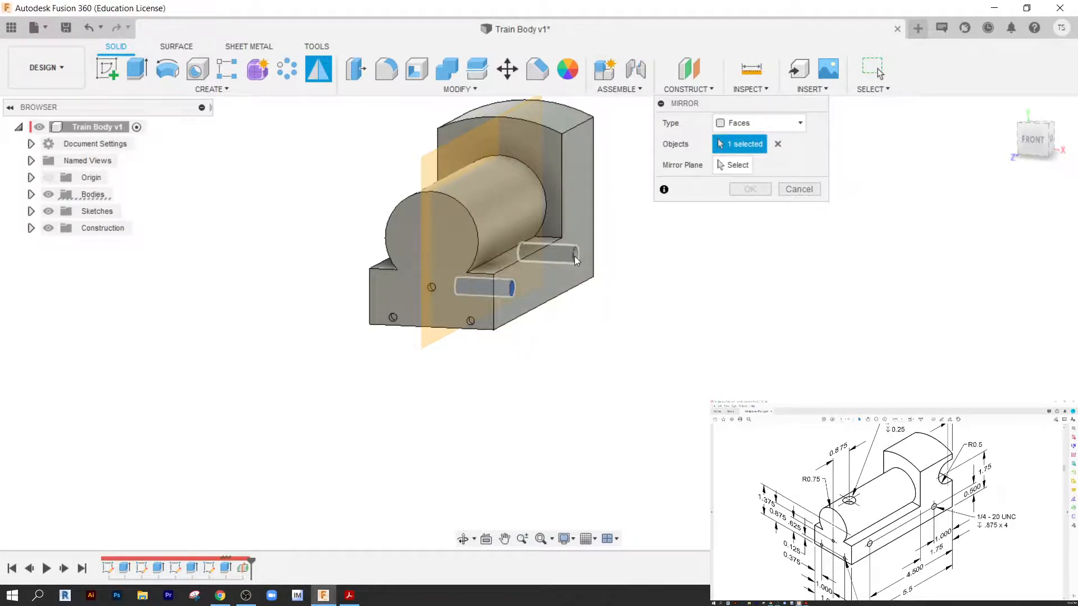
left_click(734, 169)
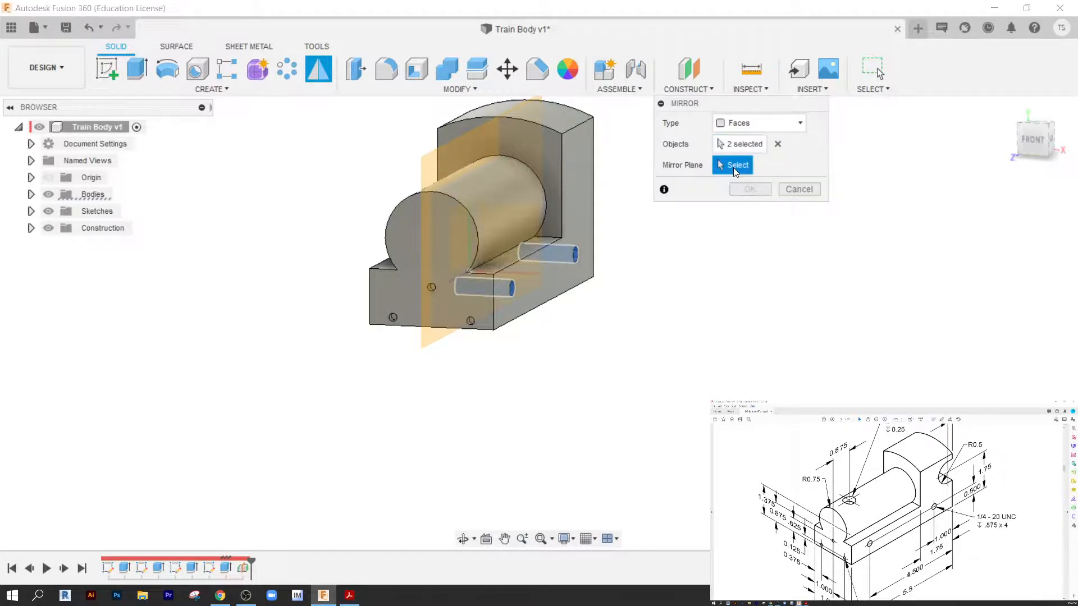
left_click(432, 160)
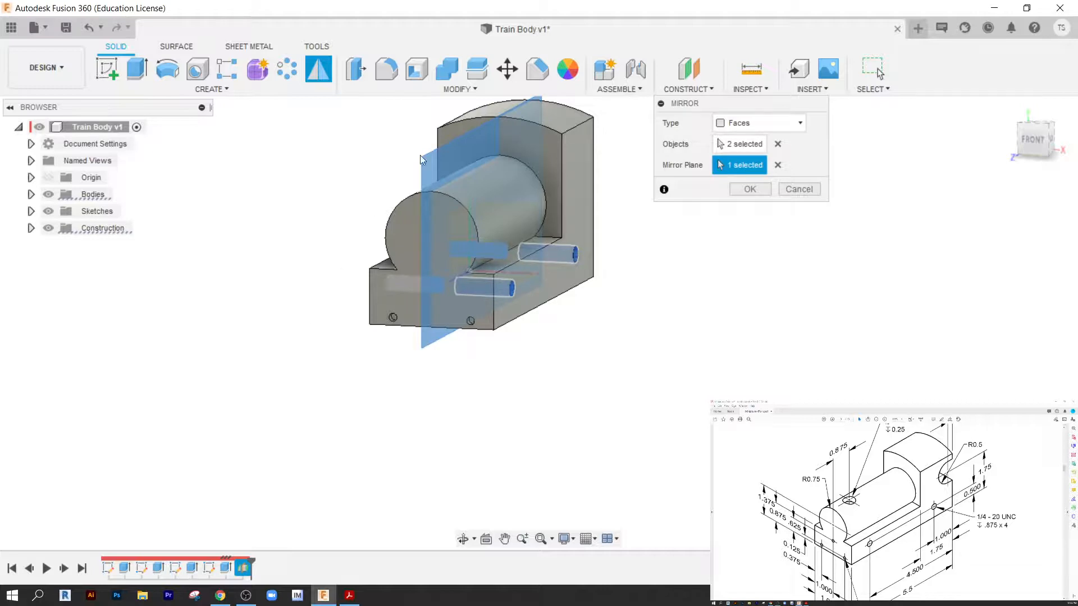
scroll(512, 176, "up", 5)
middle_click_drag(275, 238, 339, 254, "shift")
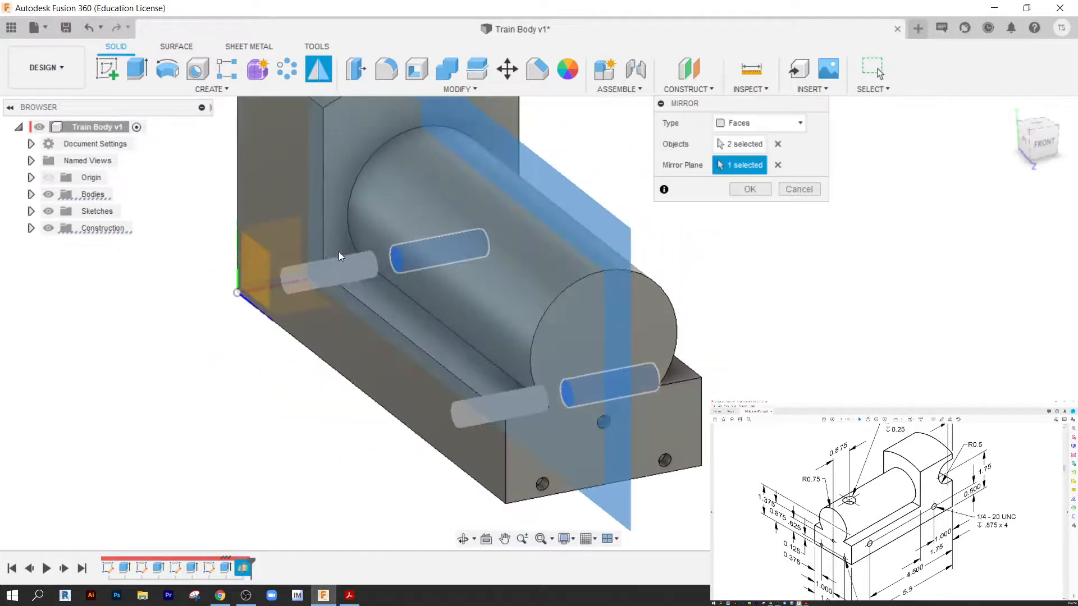
left_click(750, 189)
Hide the construction plane and save the design.
scroll(763, 304, "down", 1)
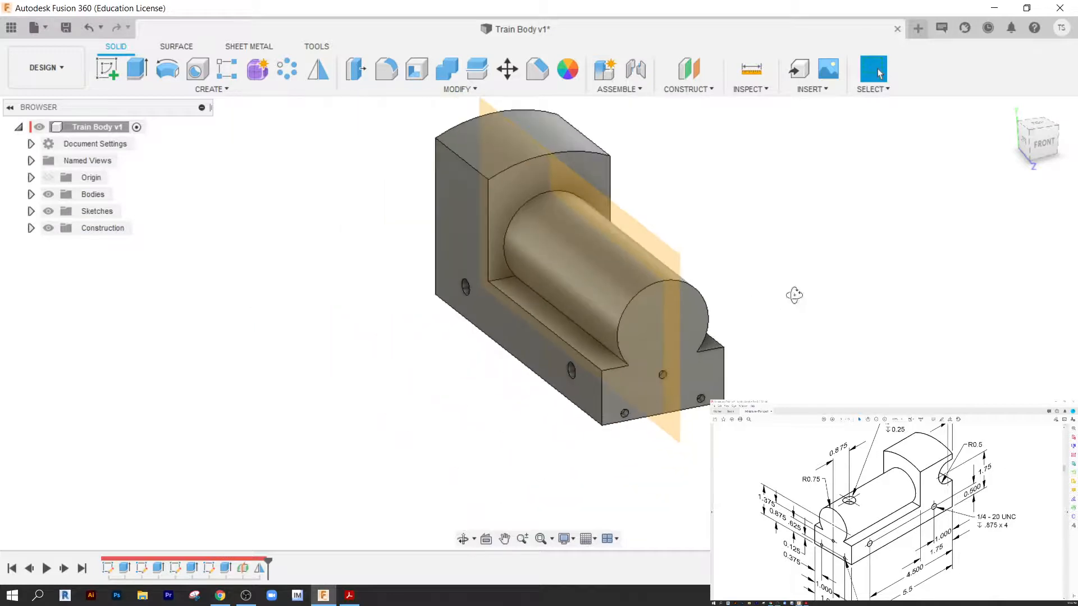
middle_click_drag(794, 295, 717, 296, "shift")
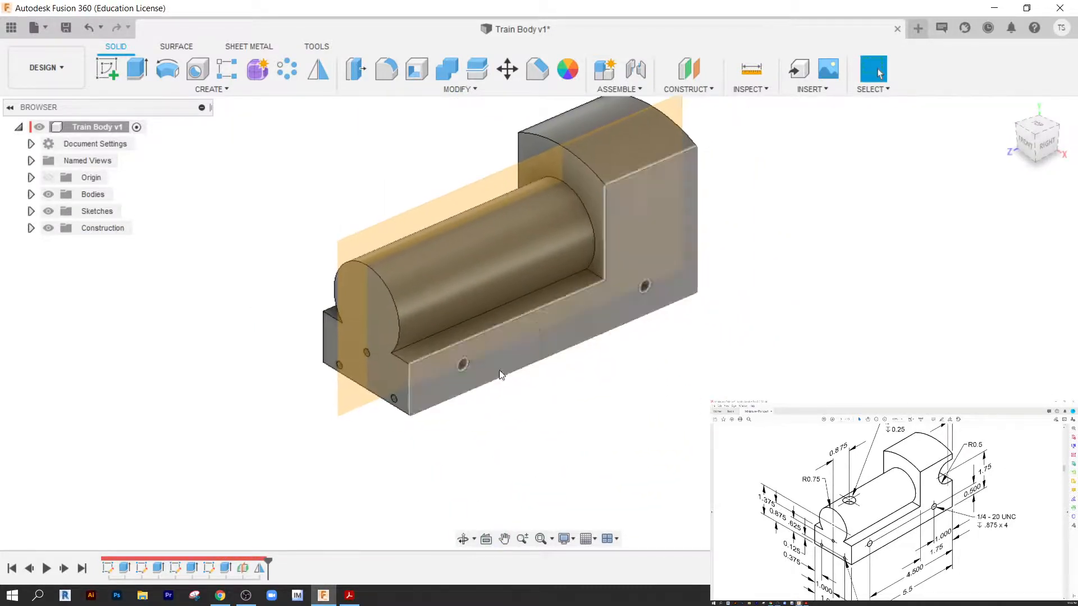
middle_click_drag(500, 369, 568, 361, "shift")
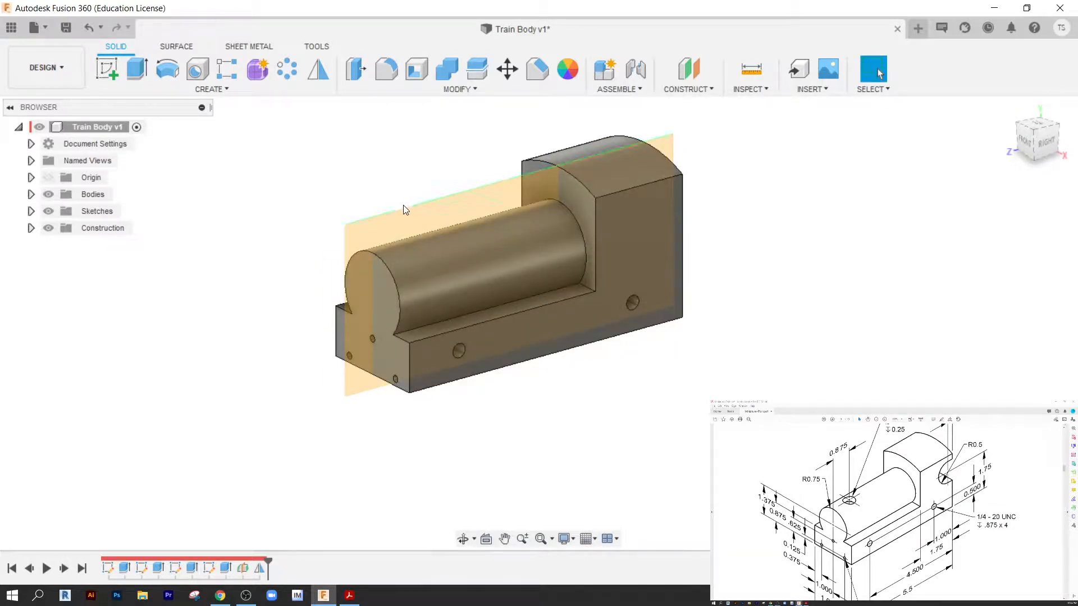
middle_click_drag(416, 178, 359, 178)
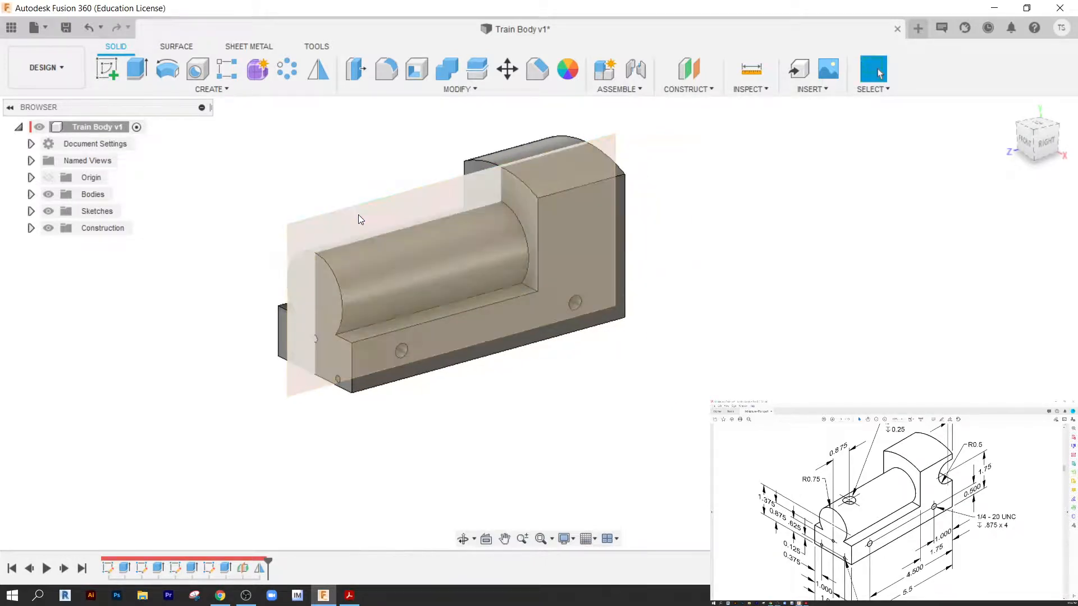
left_click(48, 228)
middle_click_drag(685, 341, 665, 289, "shift")
key("ctrl+s")
left_click(533, 326)
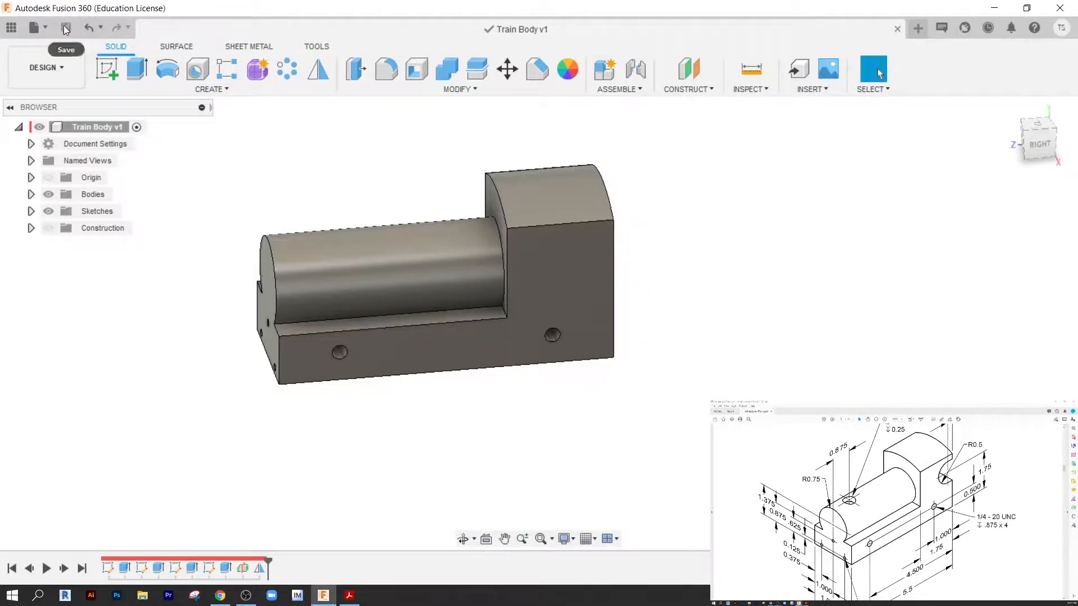
Start a sketch on the body's right side face and draw a 1 in diameter circle in the cab area.
middle_click_drag(584, 342, 617, 308, "shift")
middle_click_drag(647, 283, 647, 303)
scroll(542, 292, "up", 3)
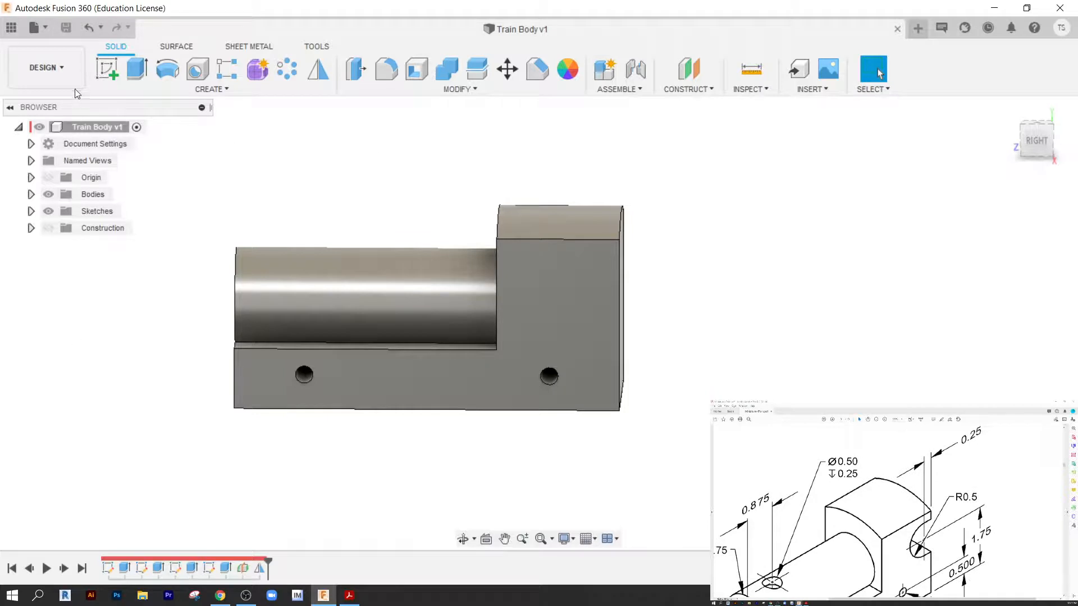
left_click(107, 69)
left_click(554, 285)
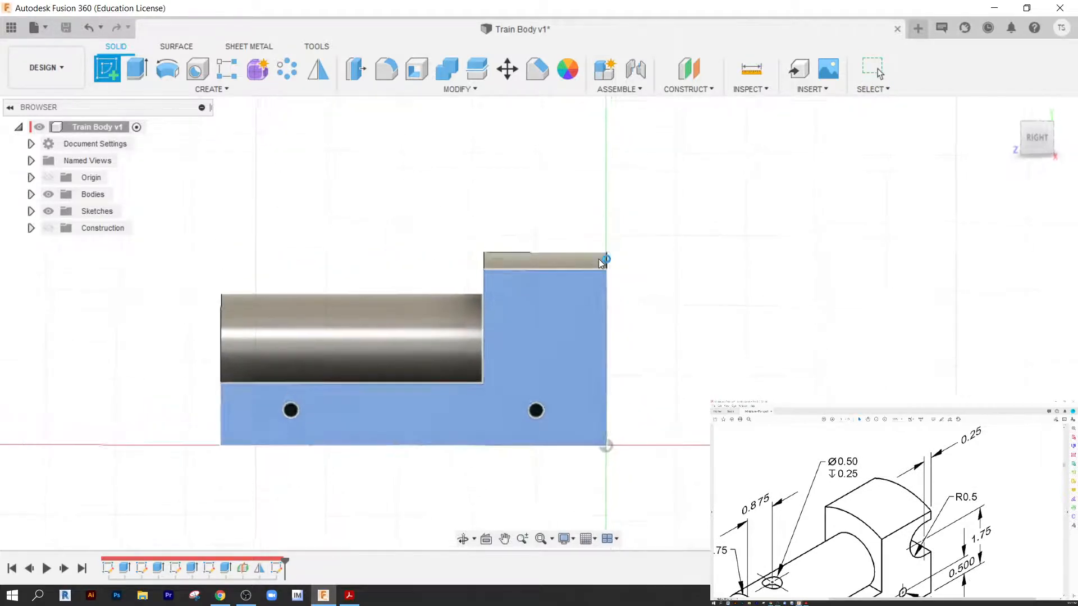
key("c")
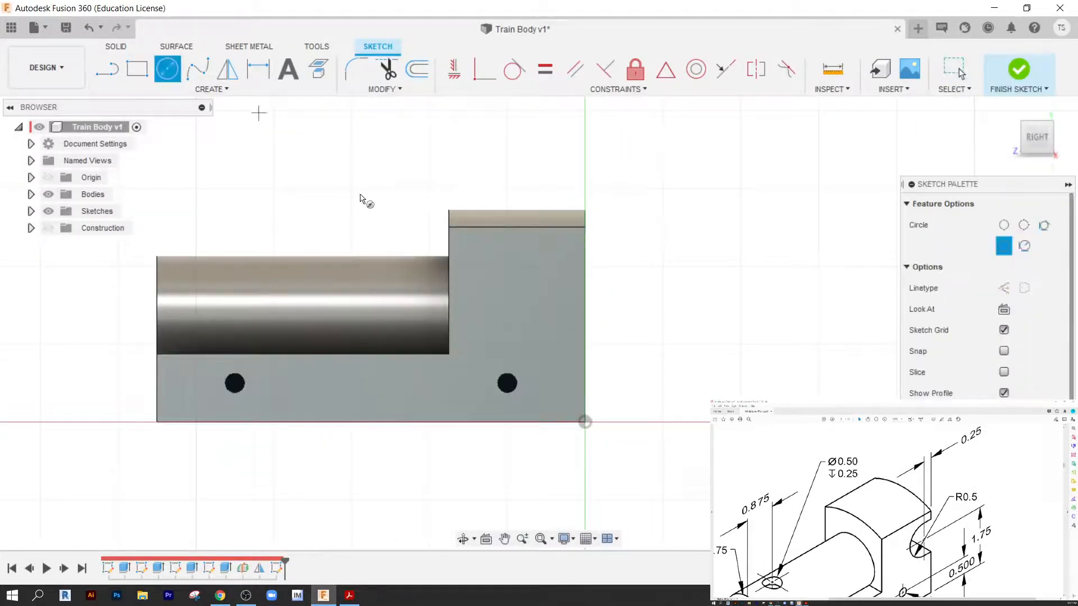
left_click(518, 291)
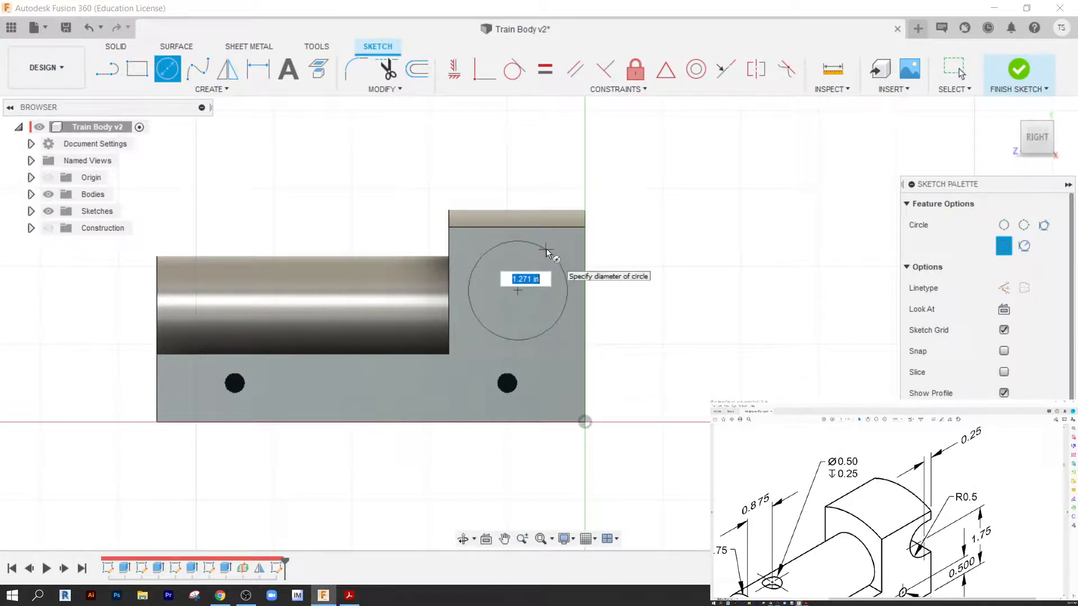
type("1")
key("Return")
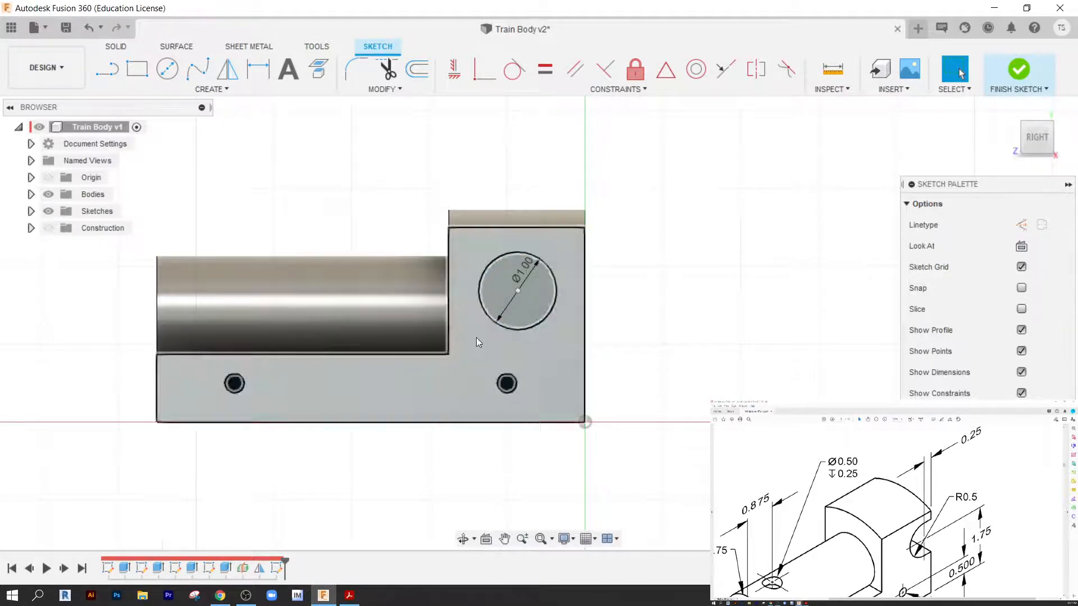
Dimension the circle's center .25 in from the cab's back edge.
key("d")
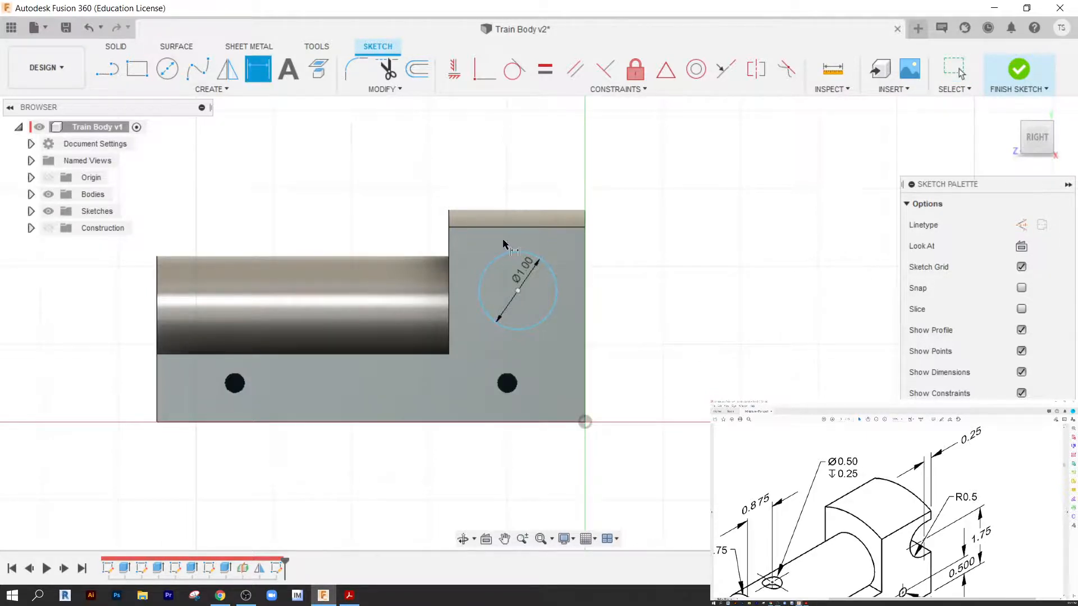
left_click(553, 277)
left_click(585, 259)
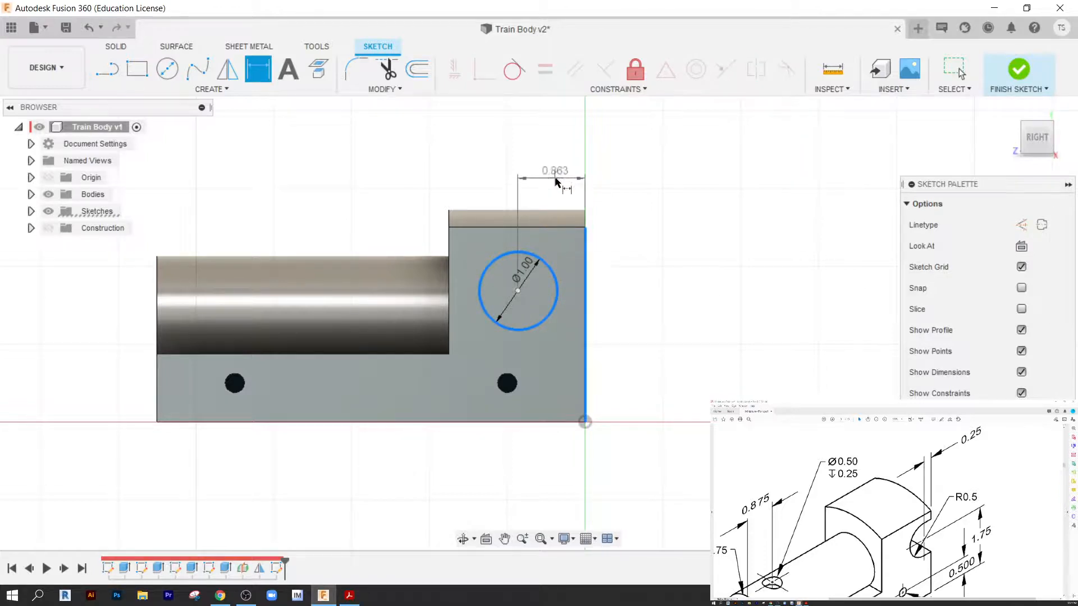
left_click(556, 180)
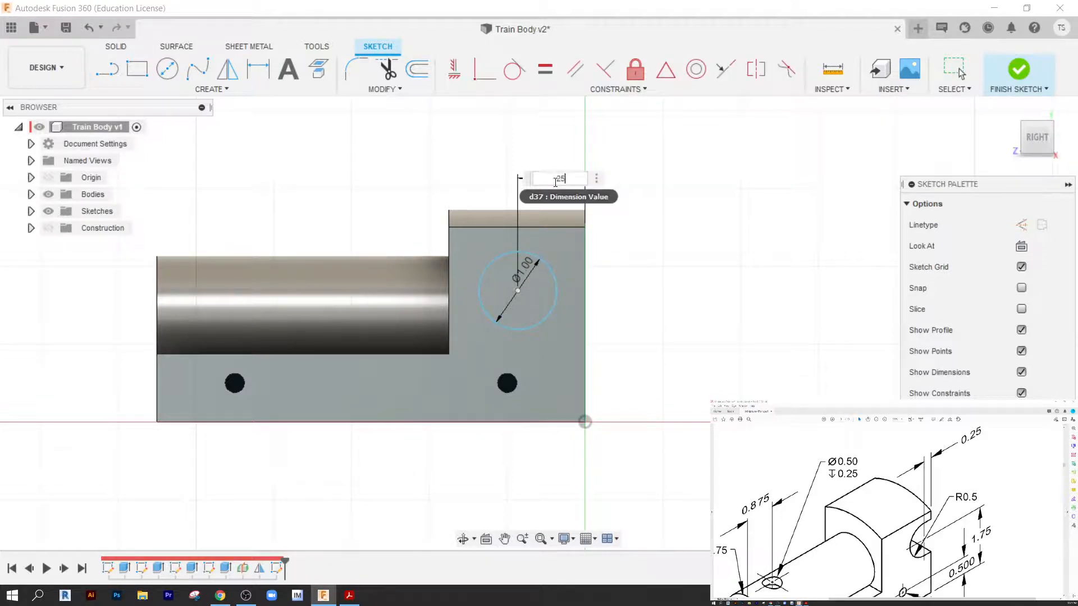
type(".25")
key("Return")
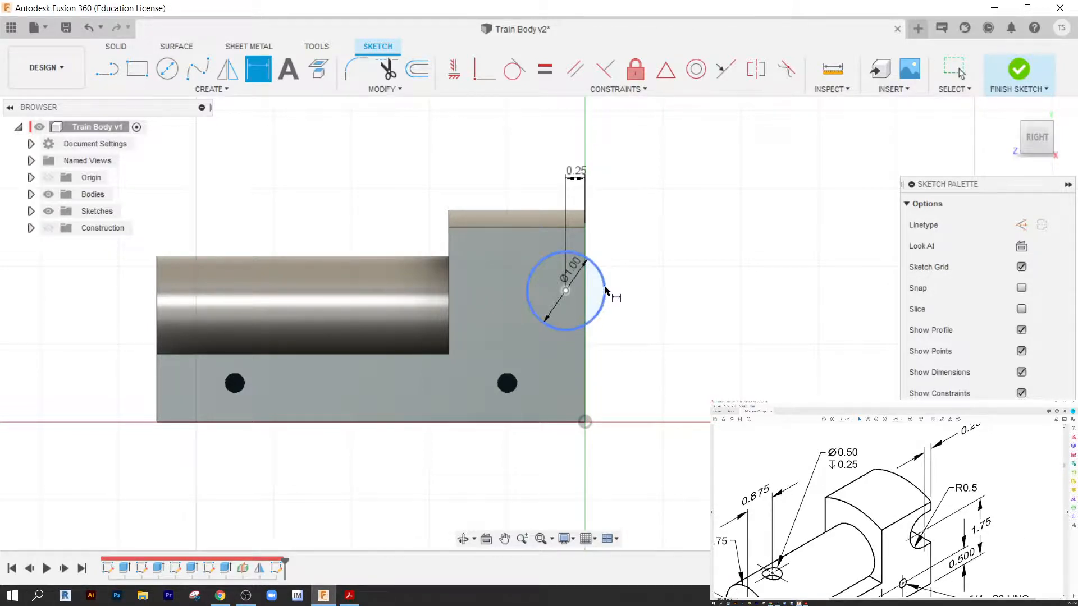
Dimension the circle's center 1.75 in above the body's bottom edge.
left_click(602, 312)
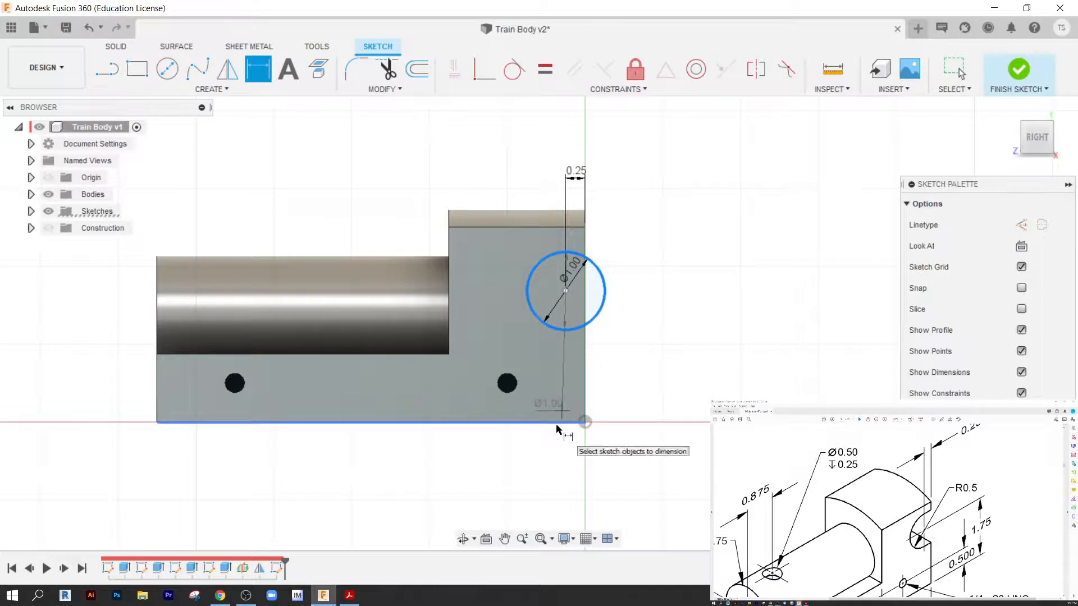
left_click(563, 422)
left_click(706, 362)
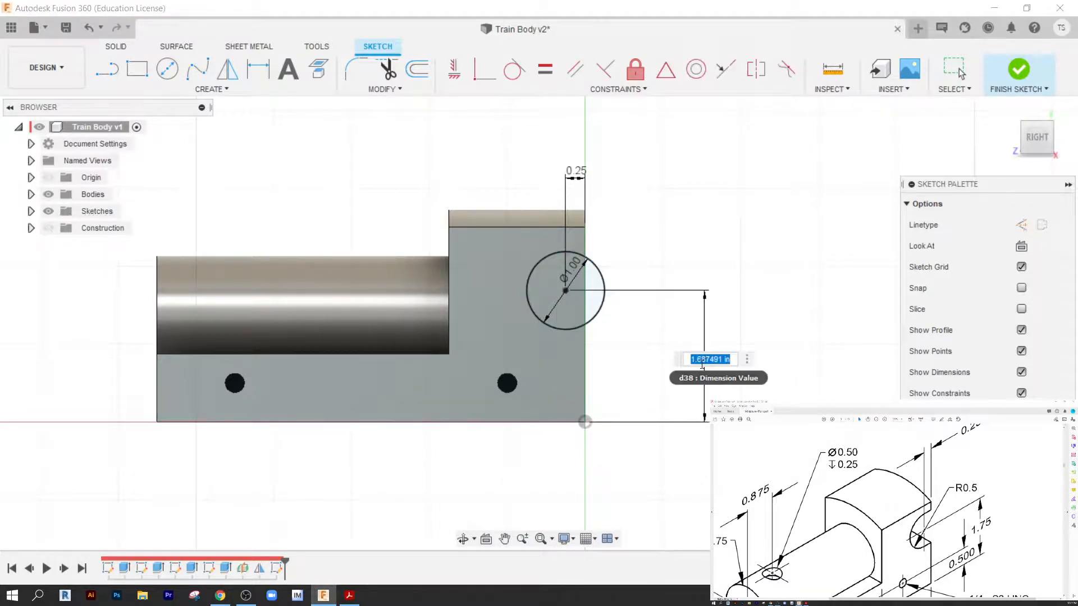
type("1.75")
key("Return")
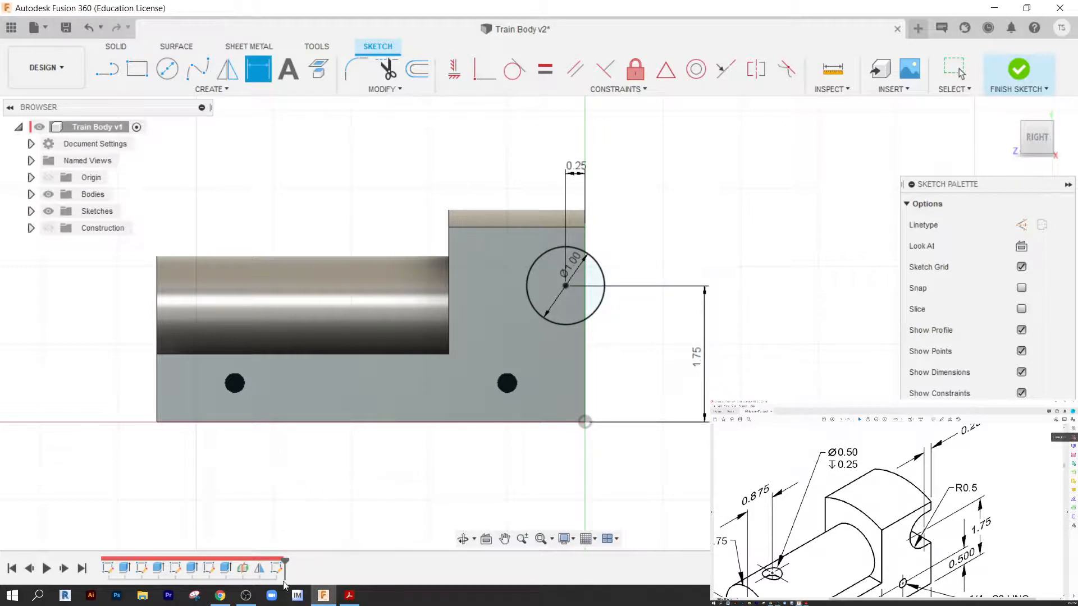
Draw a line about 0.26 in long from the circle's top point to the cab's back edge and inspect its alignment.
scroll(587, 247, "up", 4)
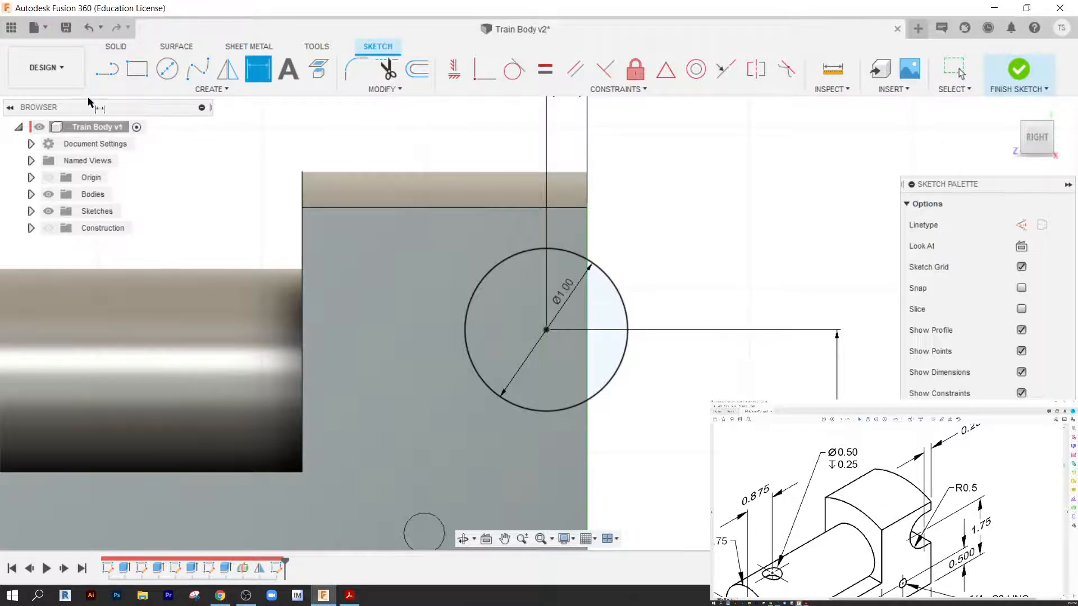
left_click(104, 72)
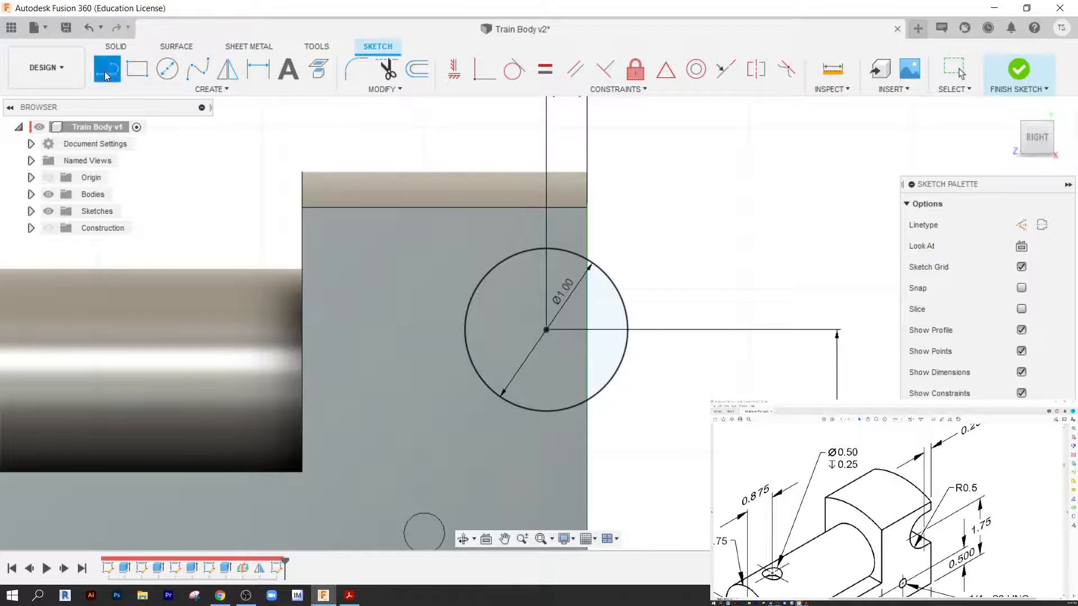
left_click(546, 248)
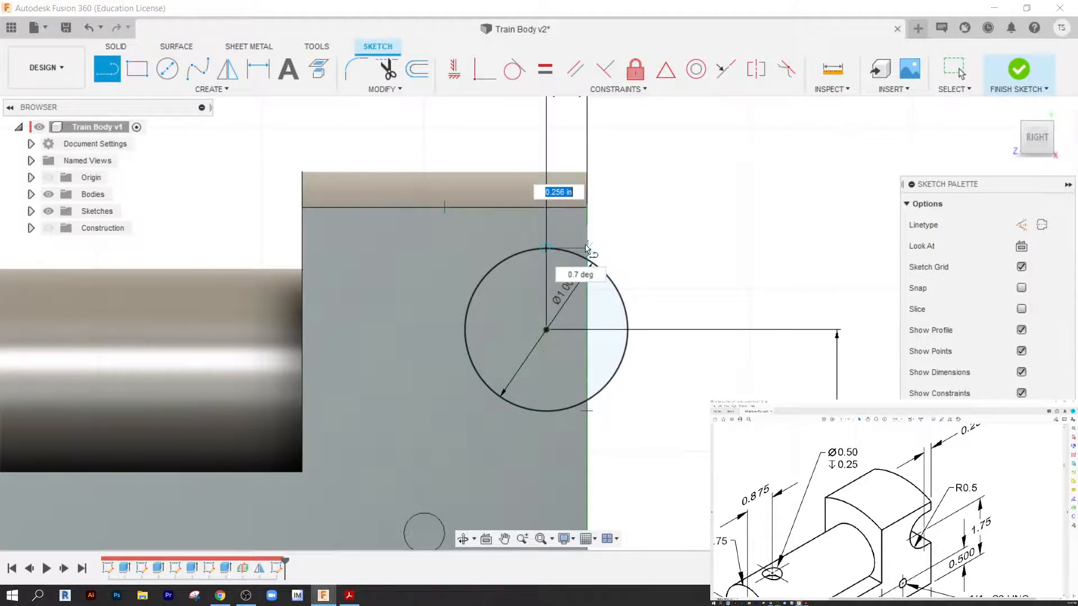
left_click(587, 248)
scroll(558, 251, "up", 2)
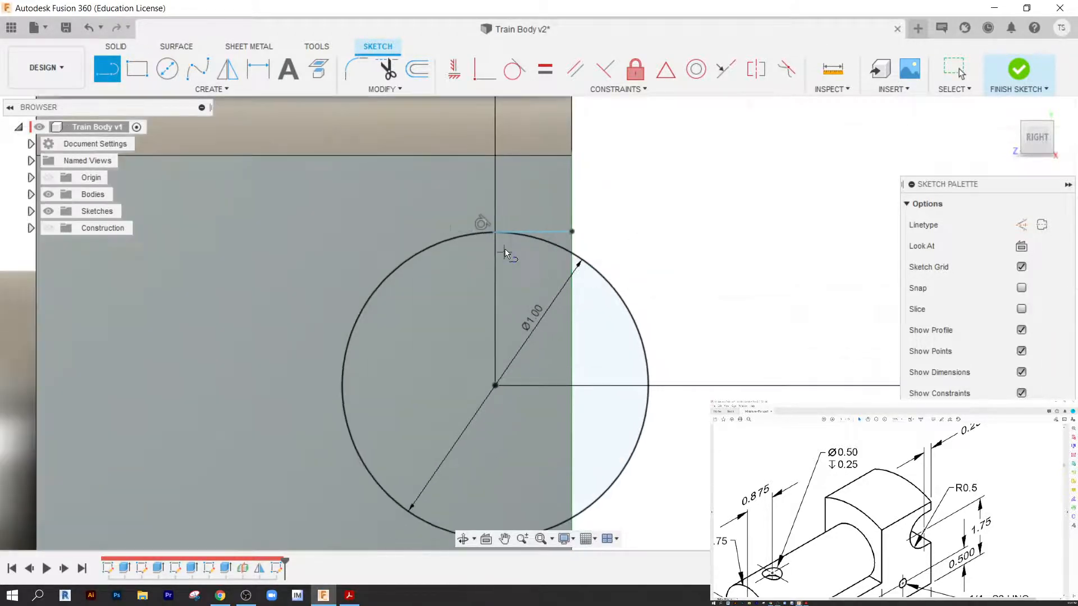
scroll(505, 249, "up", 2)
scroll(577, 262, "down", 4)
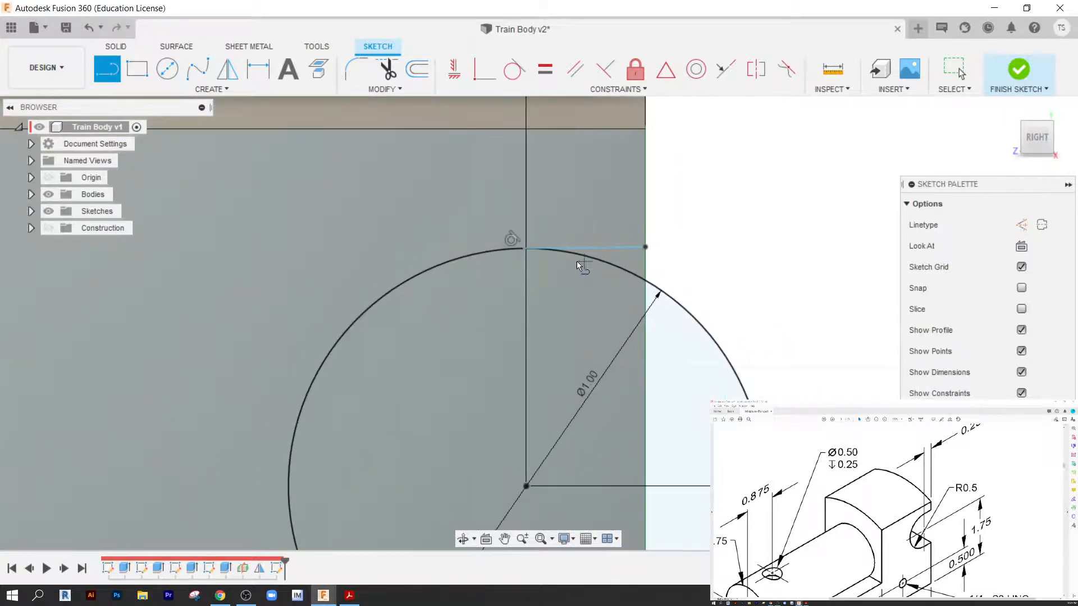
middle_click_drag(585, 308, 612, 181)
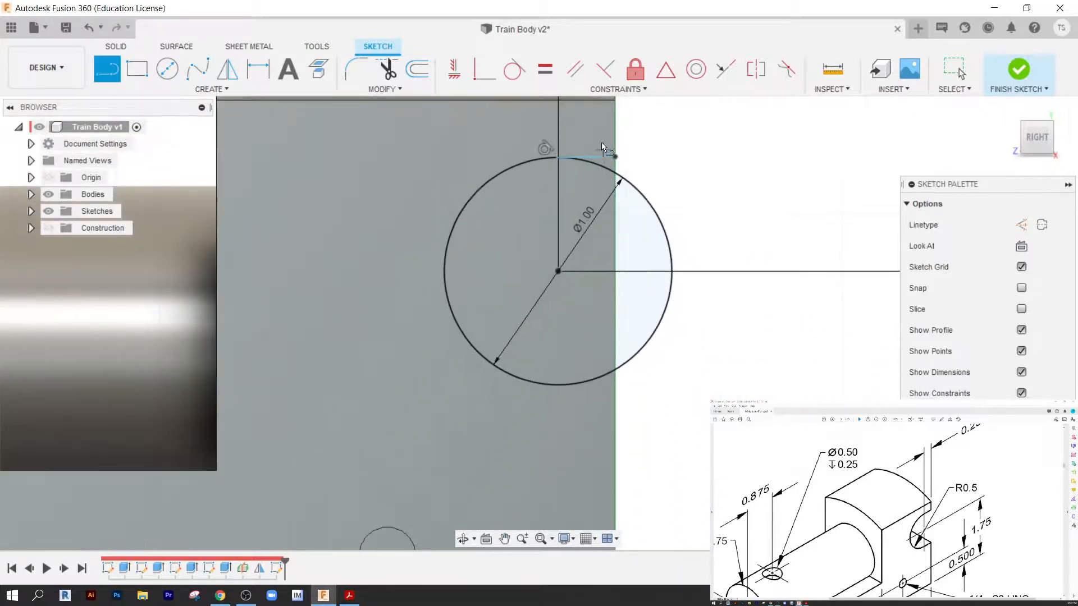
scroll(601, 143, "up", 4)
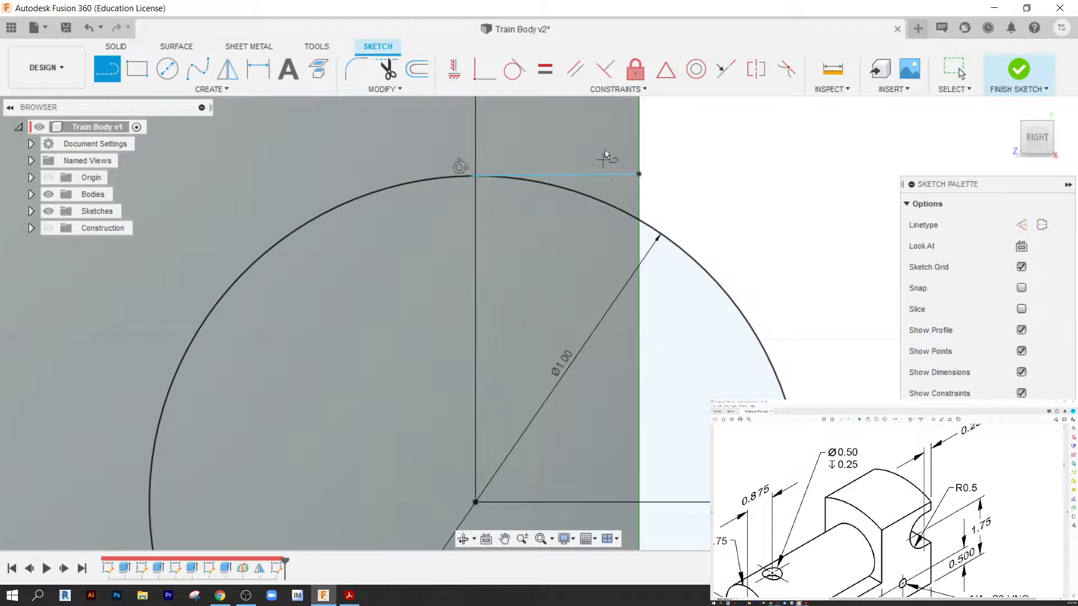
Draw a line about 0.26 in long from the circle's bottom point to the cab's back edge.
scroll(612, 180, "down", 3)
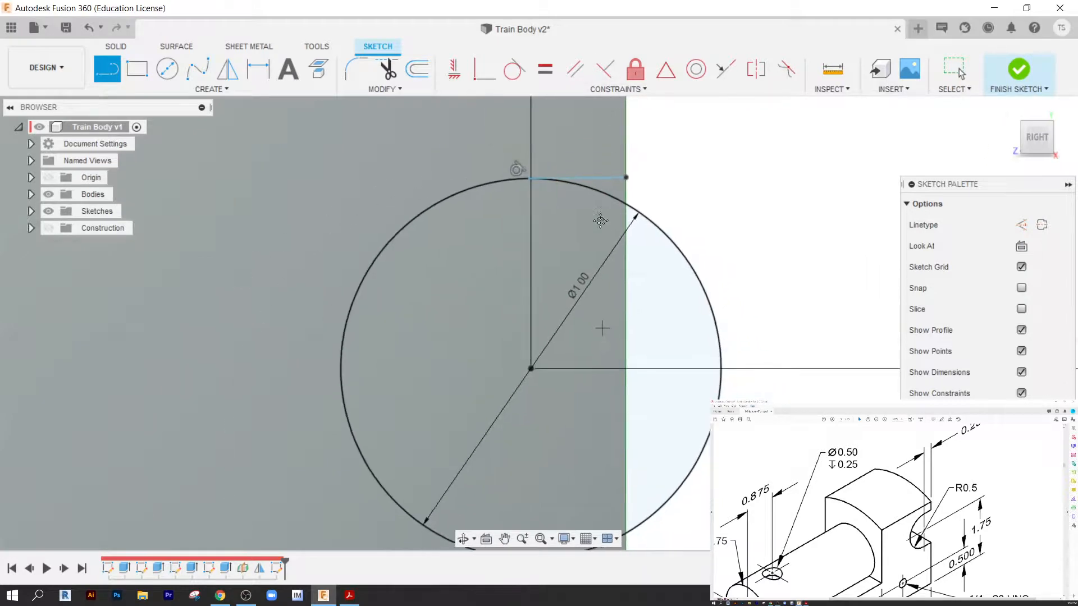
scroll(600, 220, "down", 2)
left_click(534, 371)
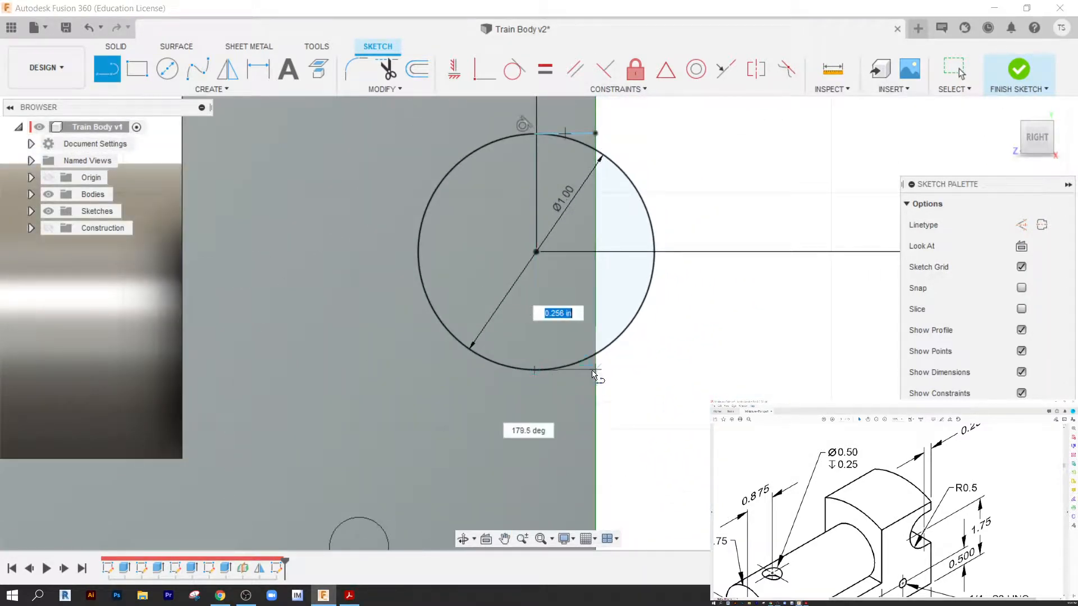
double_click(595, 371)
scroll(674, 174, "up", 2)
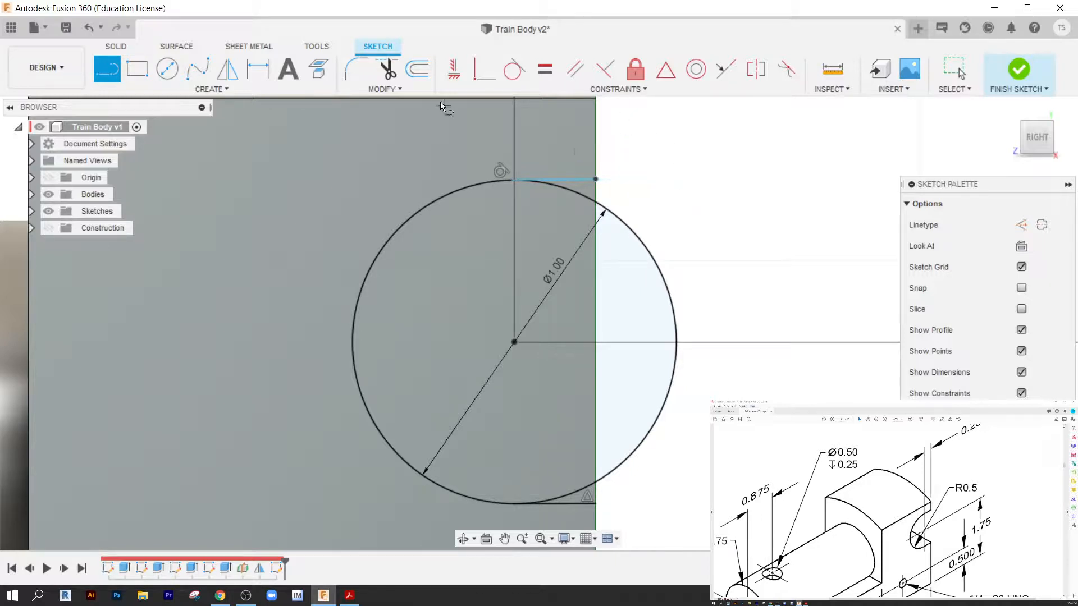
Constrain the line at the top of the circle to horizontal.
left_click(454, 72)
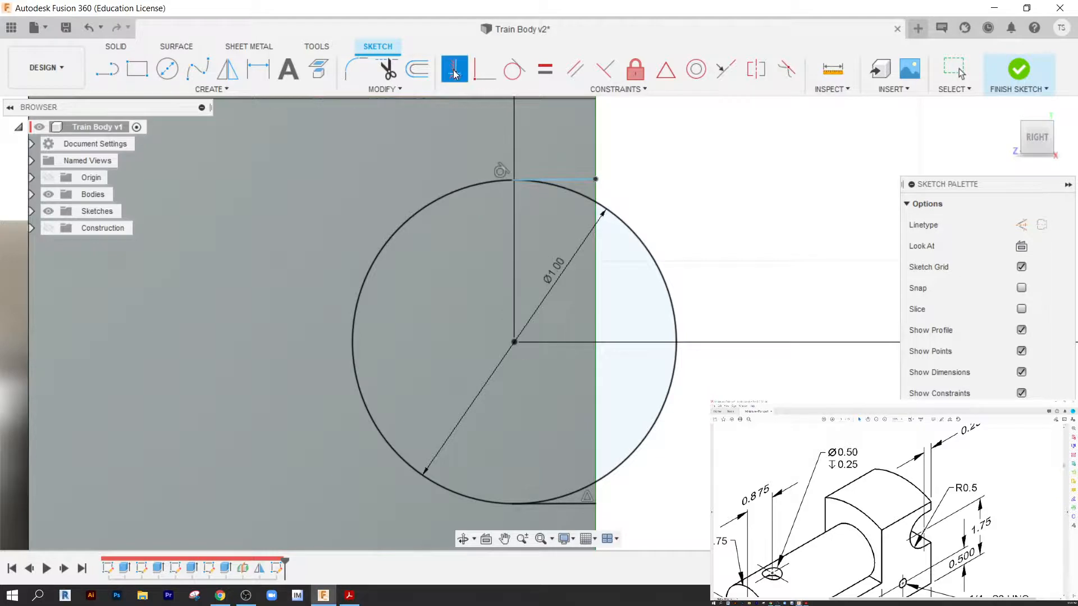
left_click(587, 180)
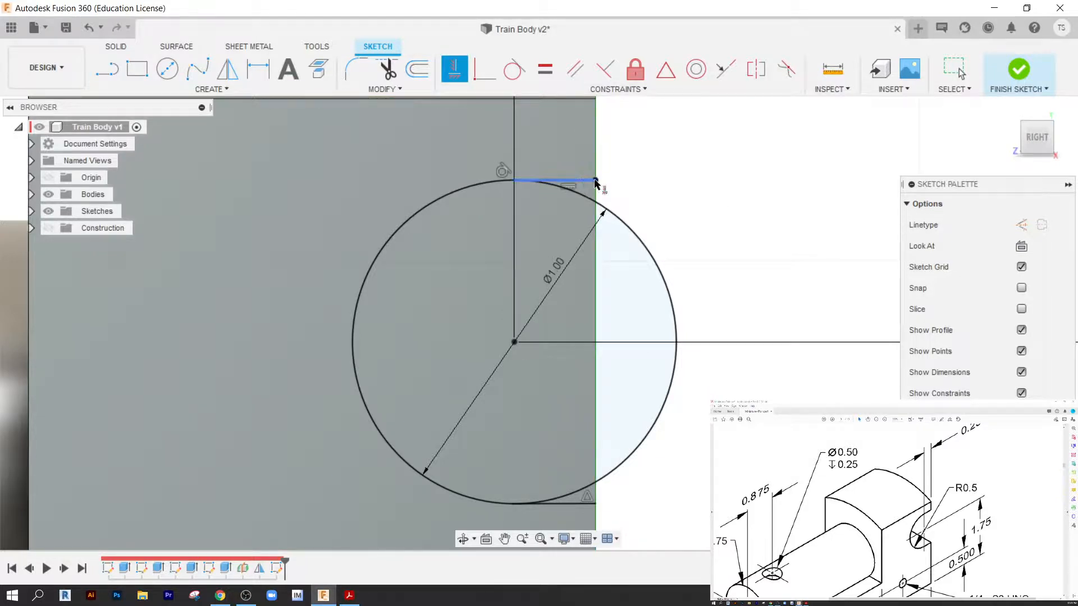
scroll(747, 284, "down", 1)
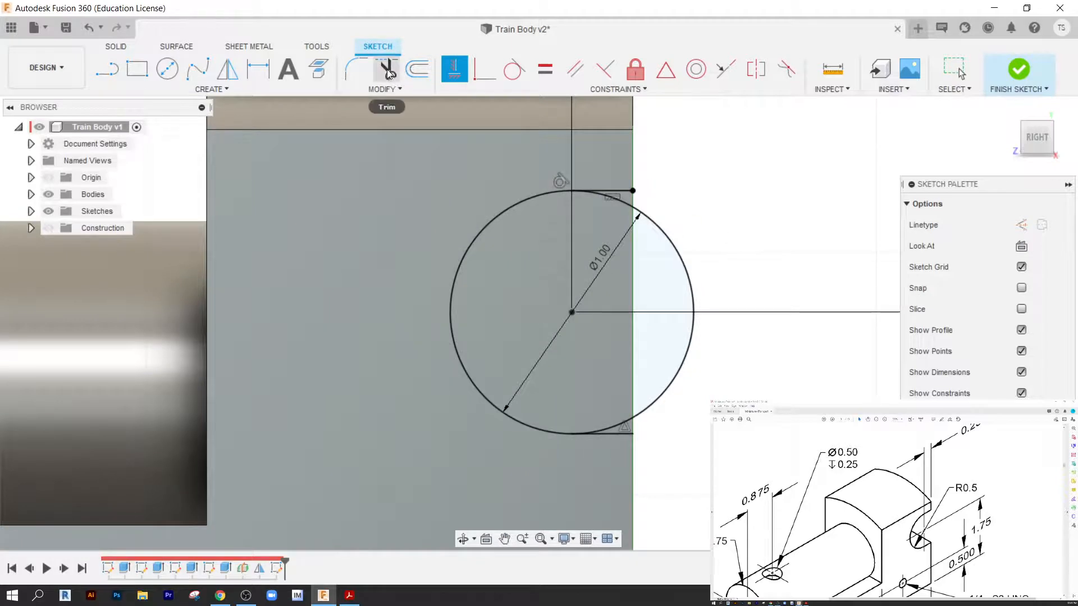
Trim the circle's arc outside the body and the two arc pieces between the tangent lines and the back edge.
left_click(386, 69)
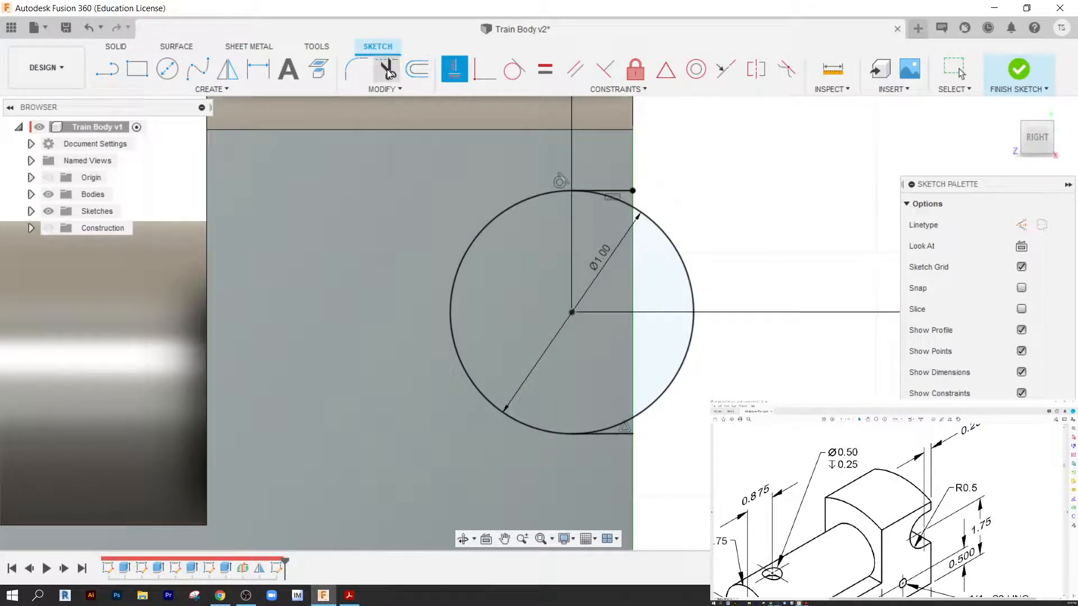
left_click(683, 263)
scroll(609, 189, "up", 1)
scroll(611, 188, "up", 2)
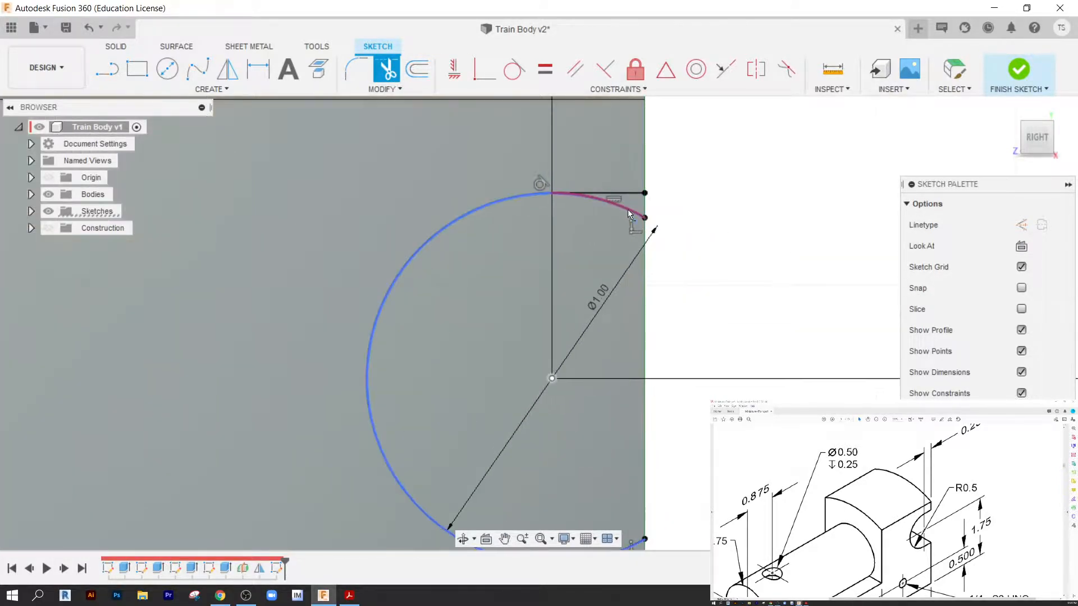
left_click(628, 210)
scroll(627, 296, "down", 2)
middle_click_drag(690, 327, 676, 276)
scroll(675, 276, "down", 1)
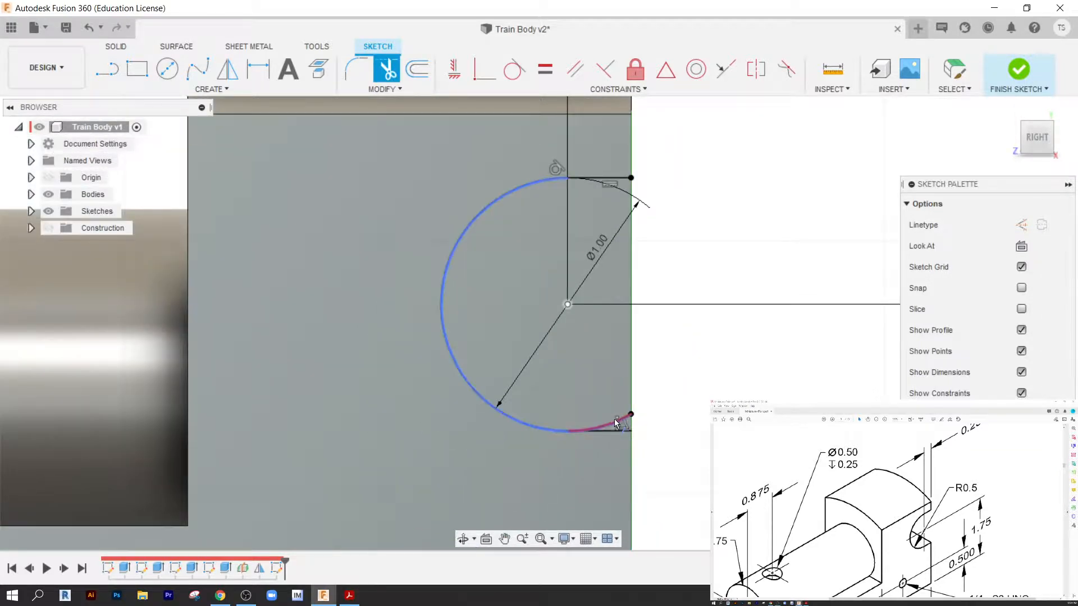
left_click(614, 419)
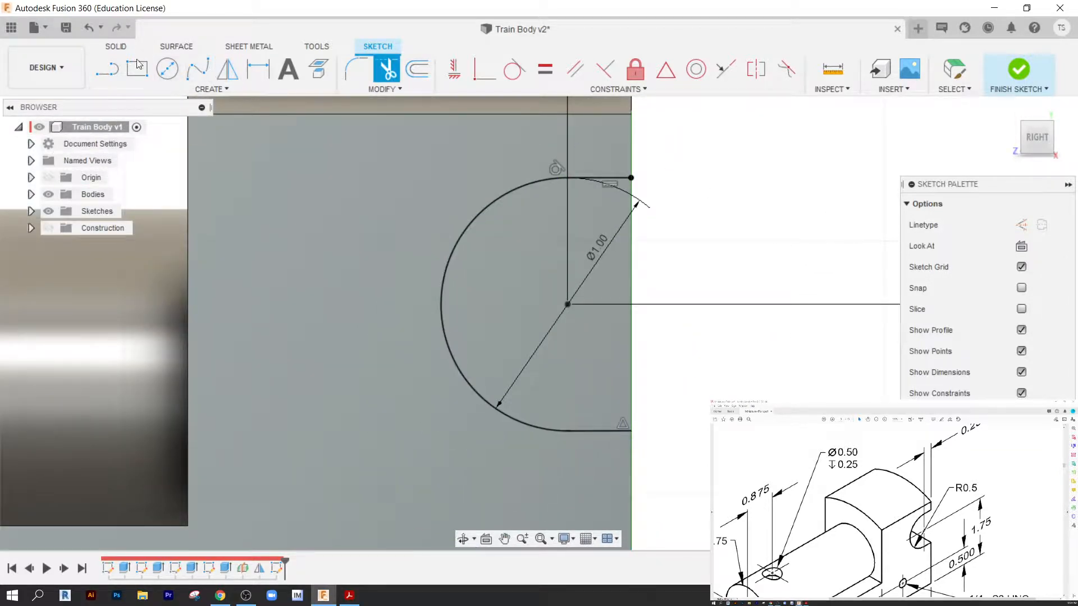
Close the notch profile with a vertical line along the cab's back edge between the two tangent lines, and finish the sketch.
left_click(112, 72)
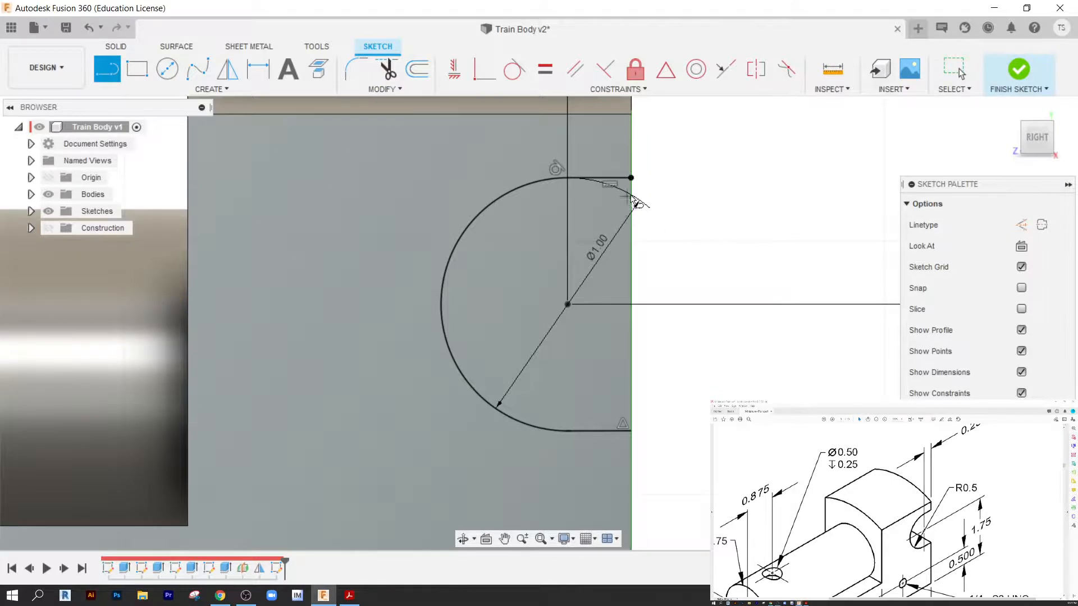
left_click(631, 180)
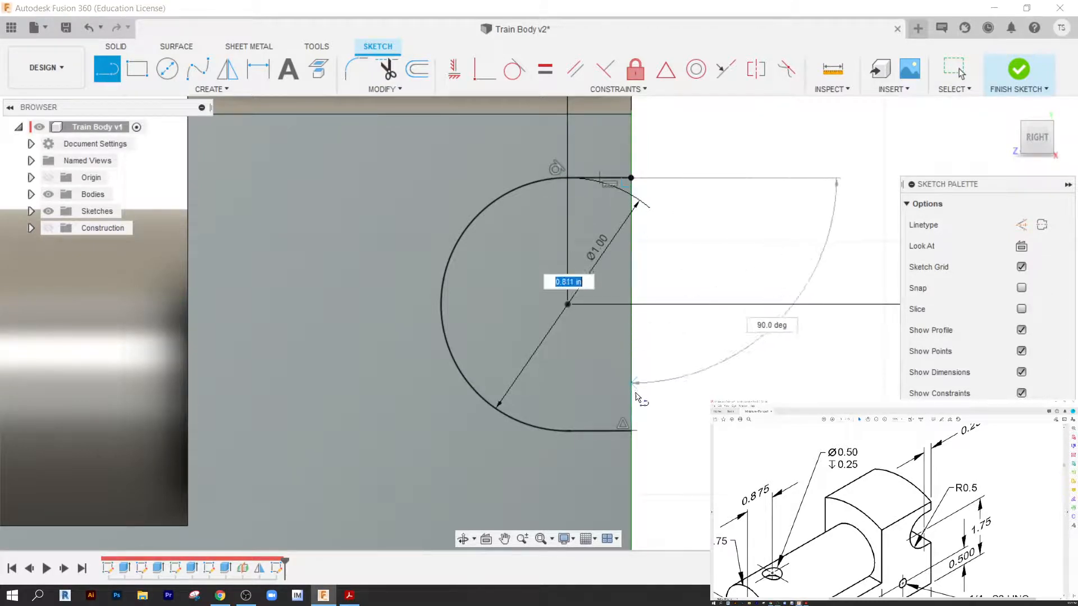
left_click(632, 432)
scroll(756, 340, "down", 2)
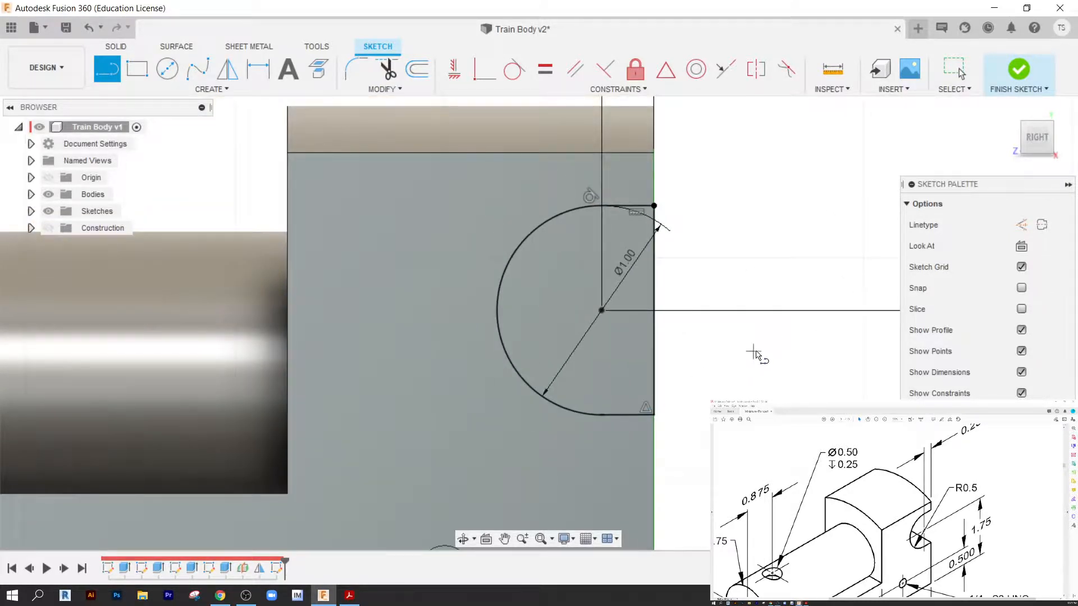
left_click(1018, 70)
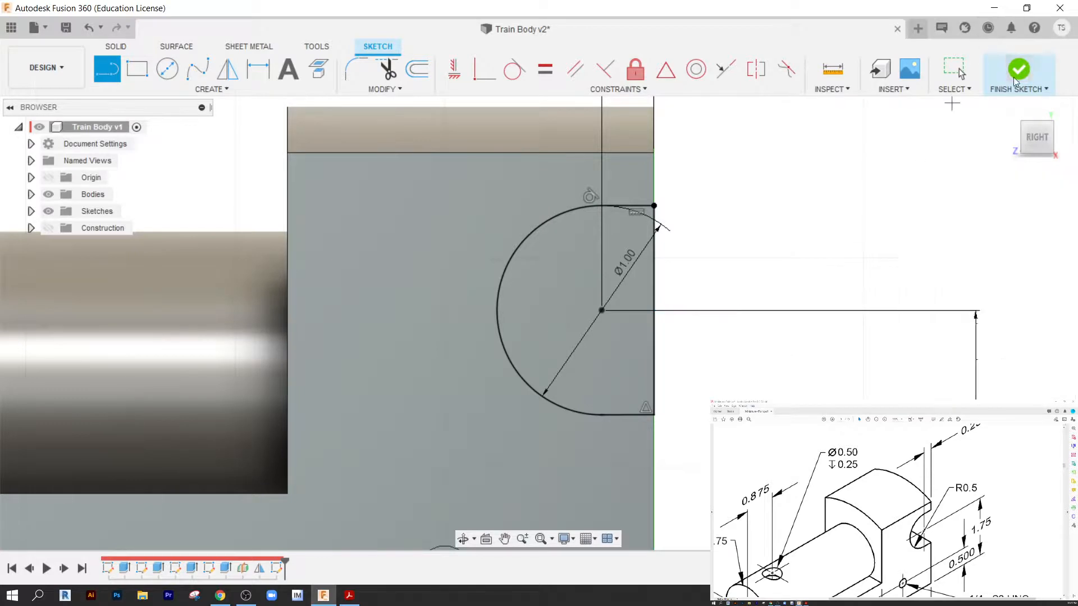
scroll(736, 332, "down", 2)
middle_click_drag(736, 332, 744, 329, "shift")
scroll(734, 360, "down", 3)
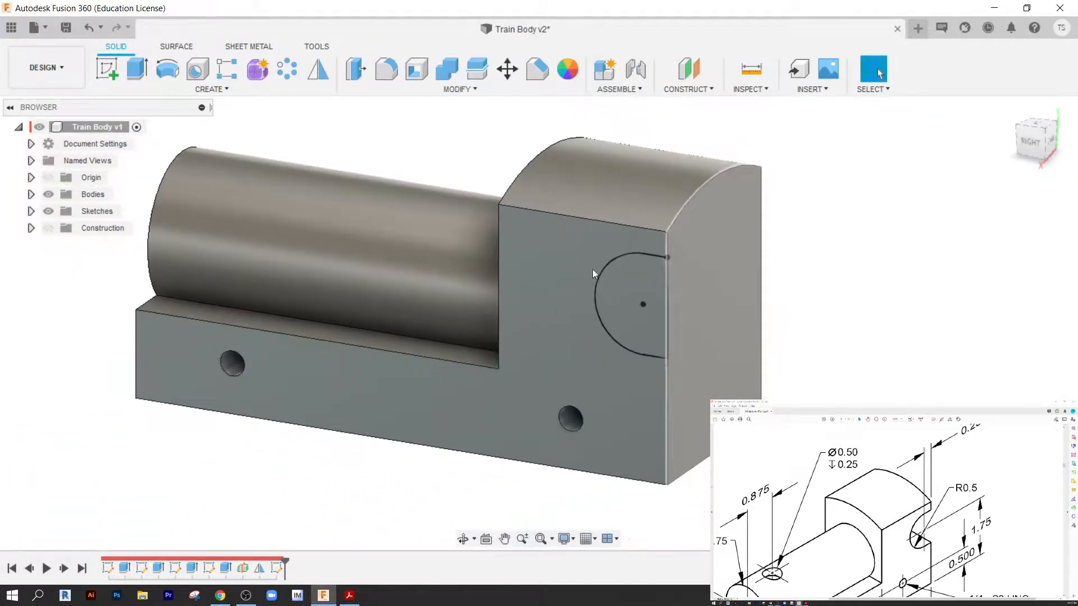
Extrude the notch profile as a cut about 4.14 in deep, all the way through the cab.
key("e")
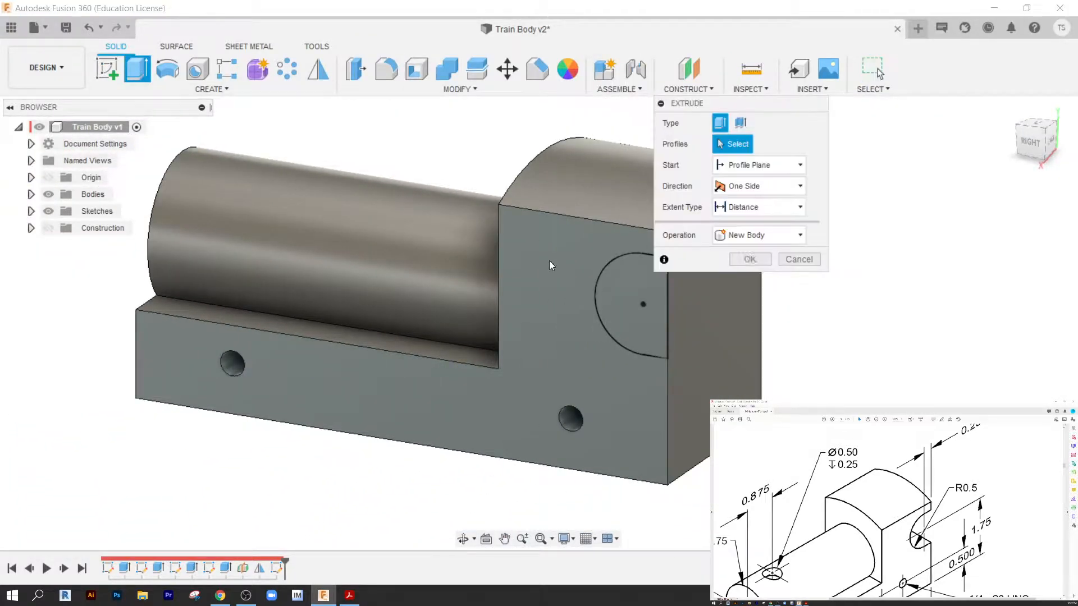
left_click(639, 298)
middle_click_drag(639, 298, 384, 359)
left_click_drag(382, 351, 598, 251)
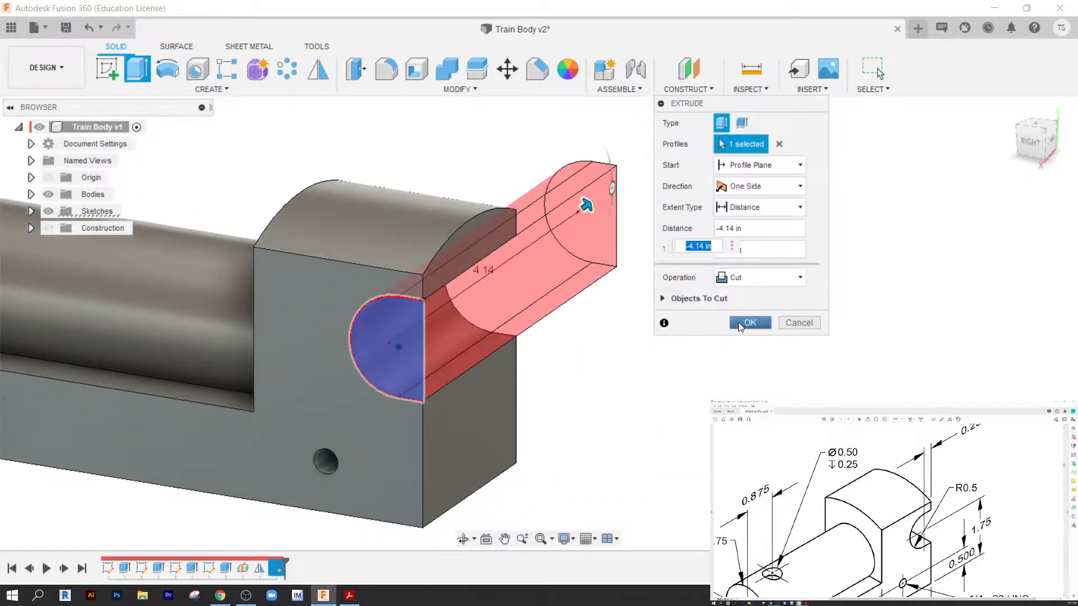
left_click(750, 324)
middle_click_drag(631, 390, 665, 382, "shift")
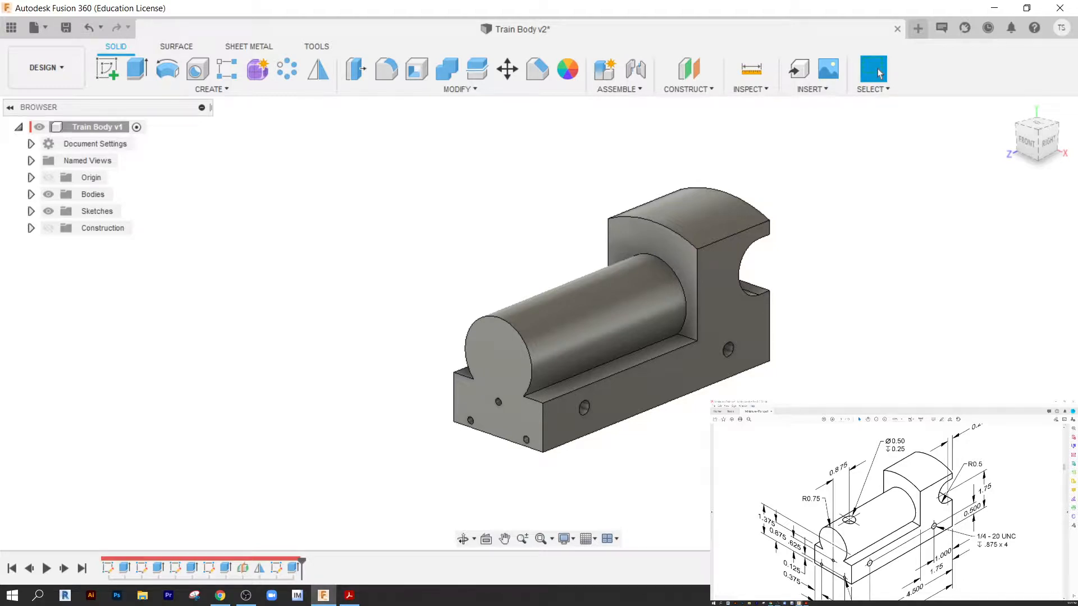
left_click(106, 68)
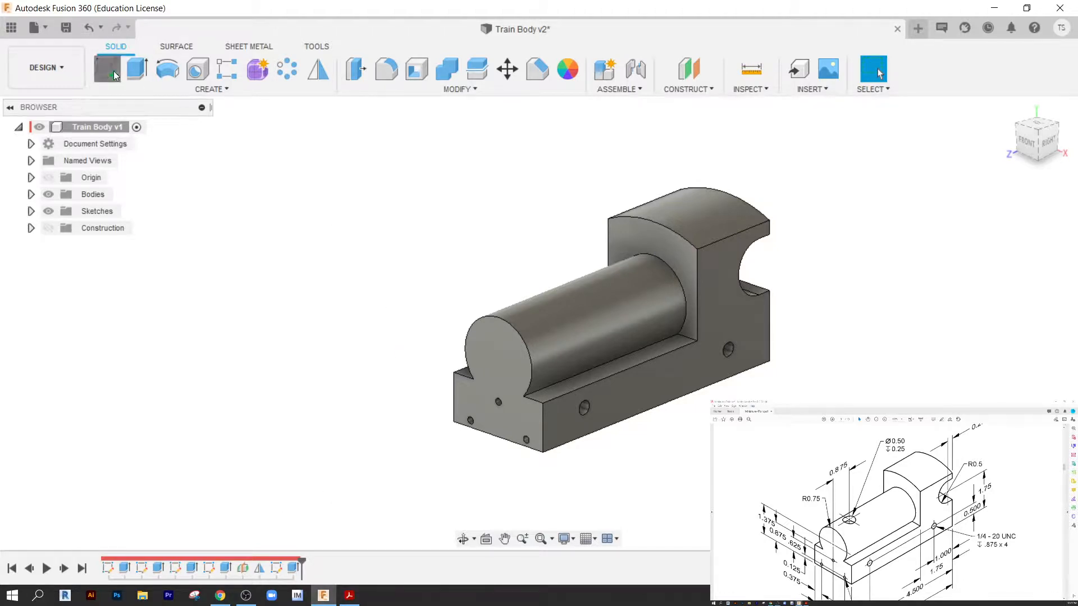
left_click(537, 307)
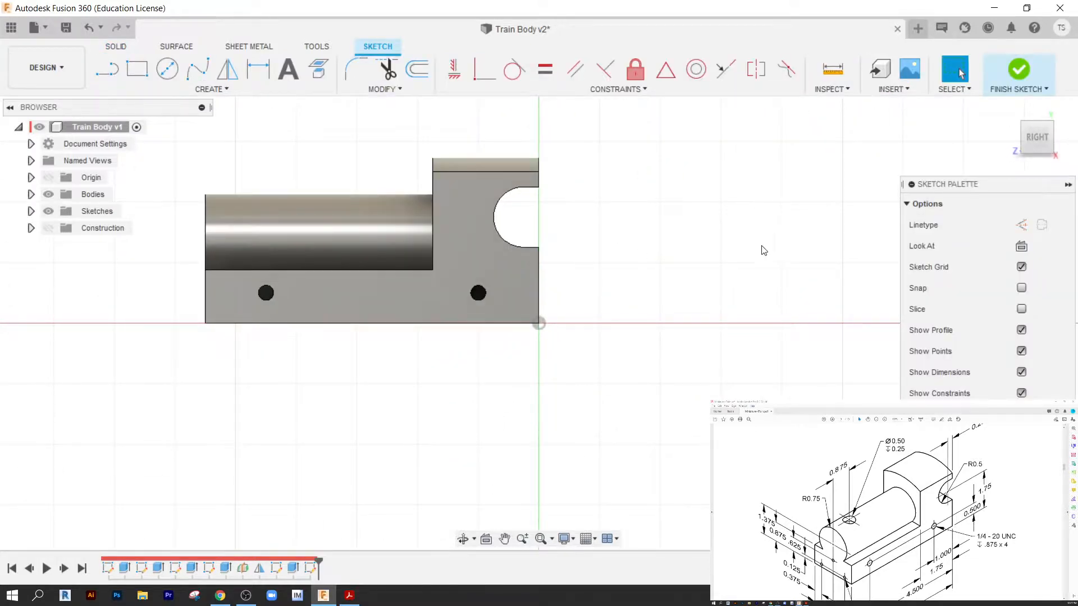
key("ctrl+z")
left_click(106, 68)
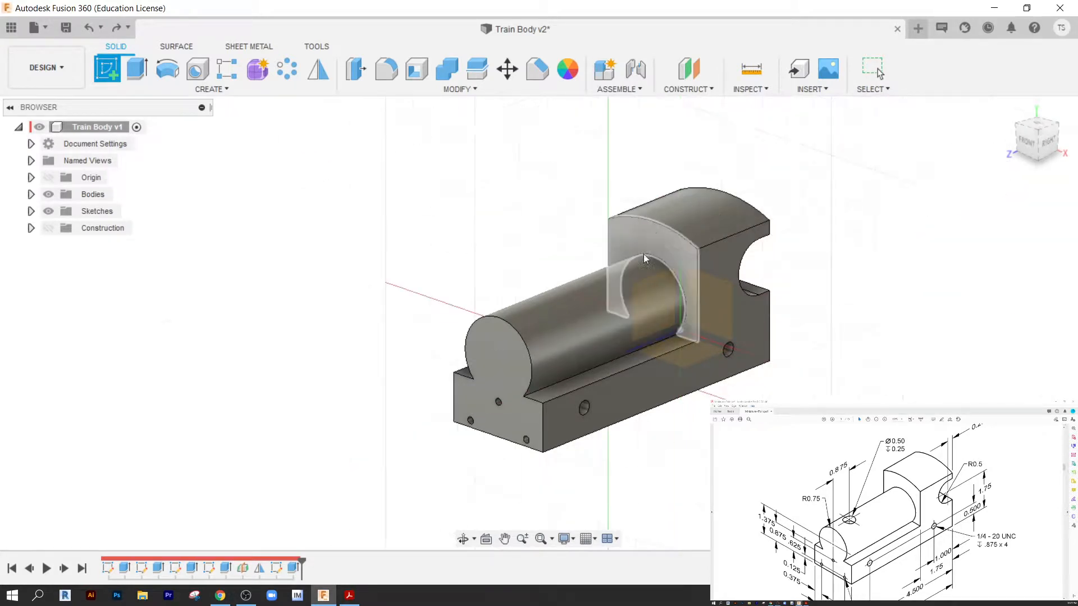
scroll(500, 412, "up", 3)
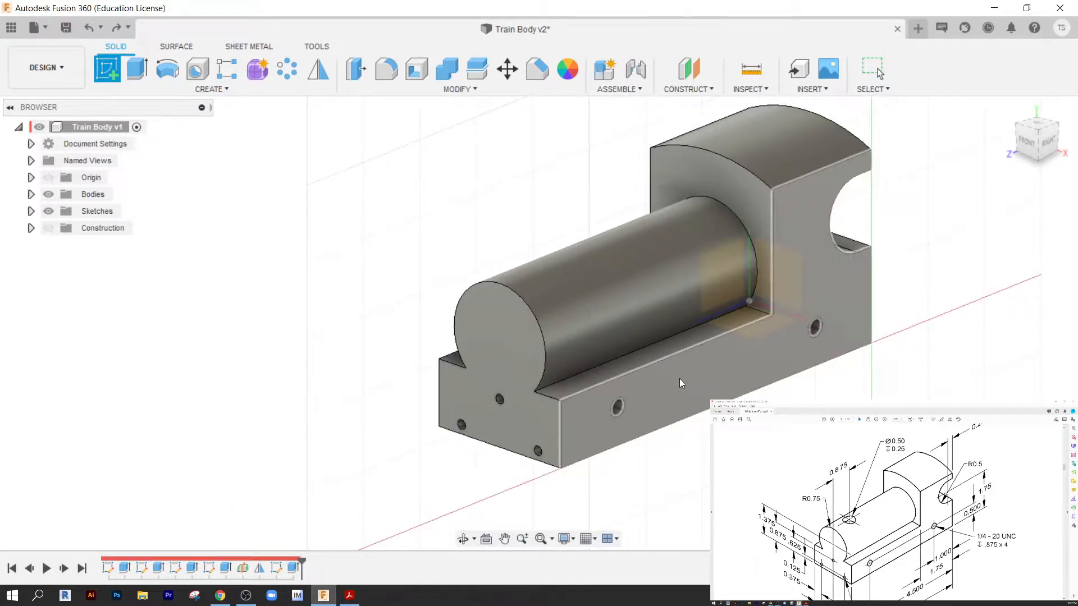
key("Escape")
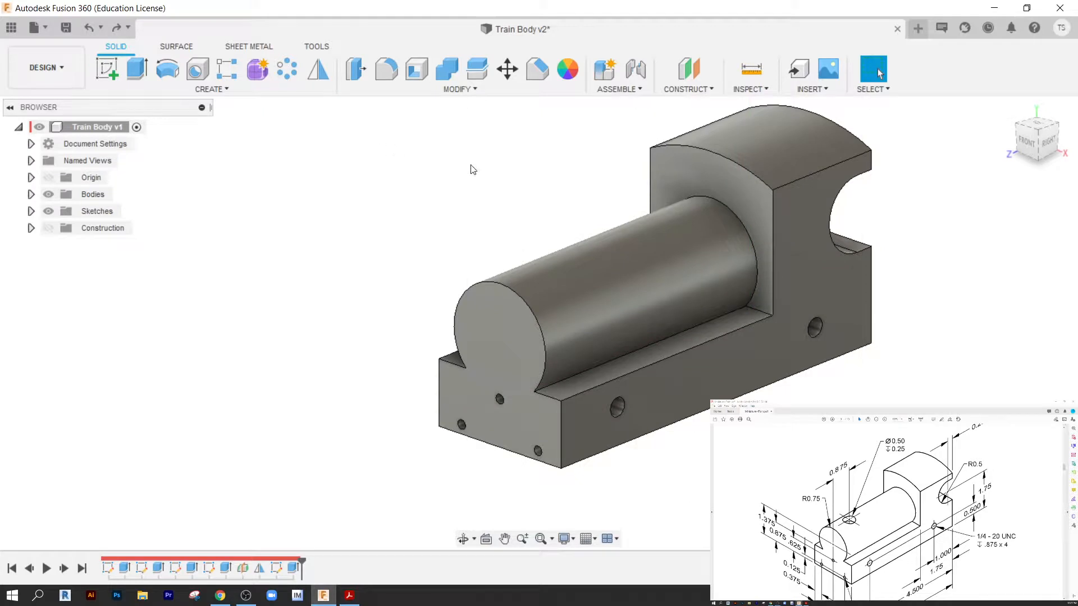
Show the construction geometry and create a tangent plane on top of the cylindrical boiler face at 0 deg.
middle_click_drag(472, 169, 159, 200)
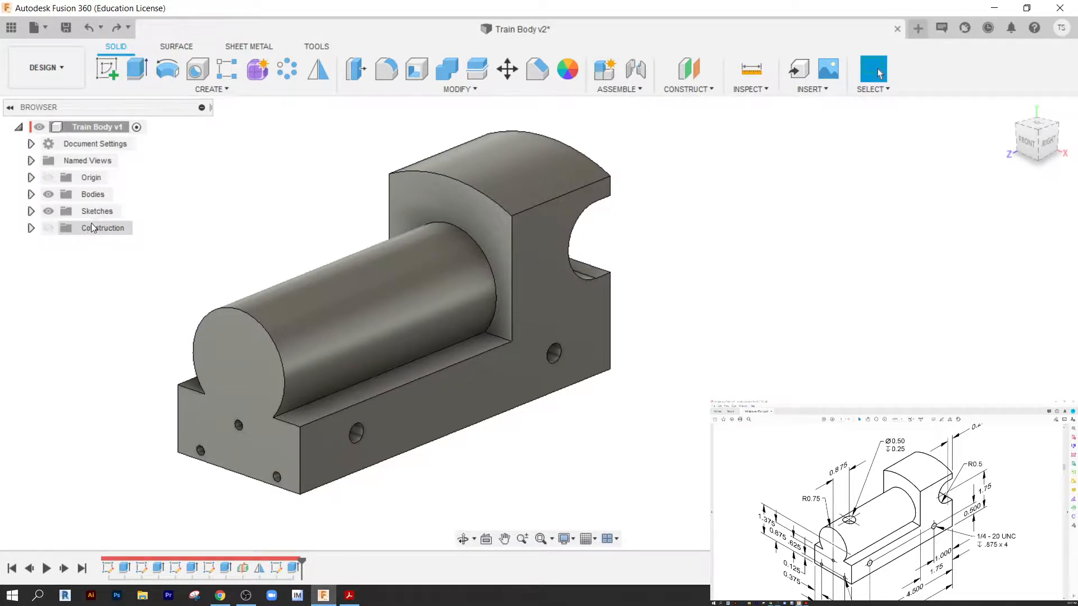
left_click(64, 227)
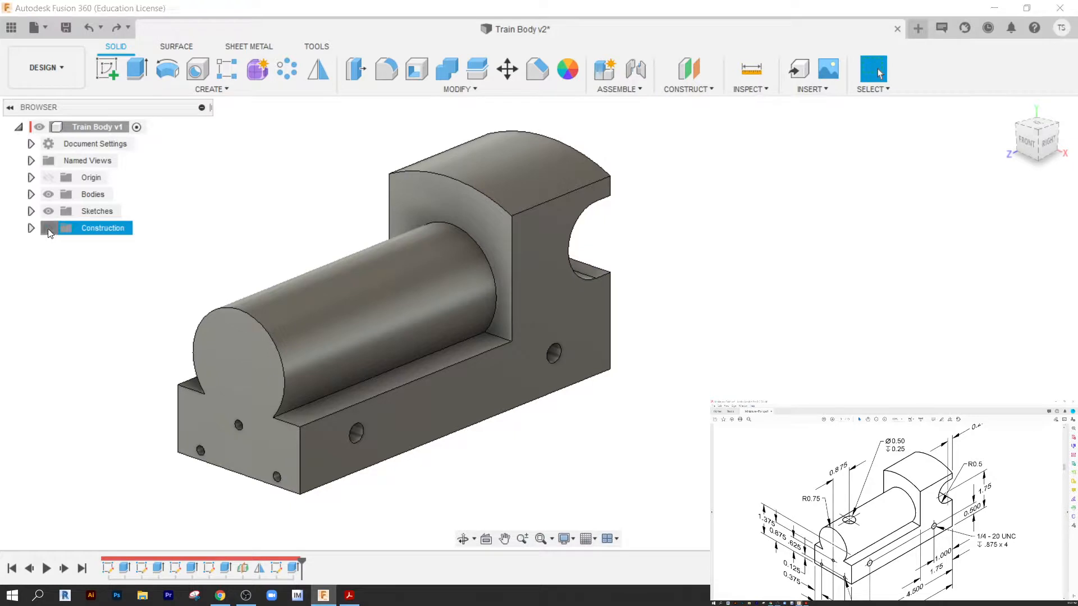
left_click(49, 227)
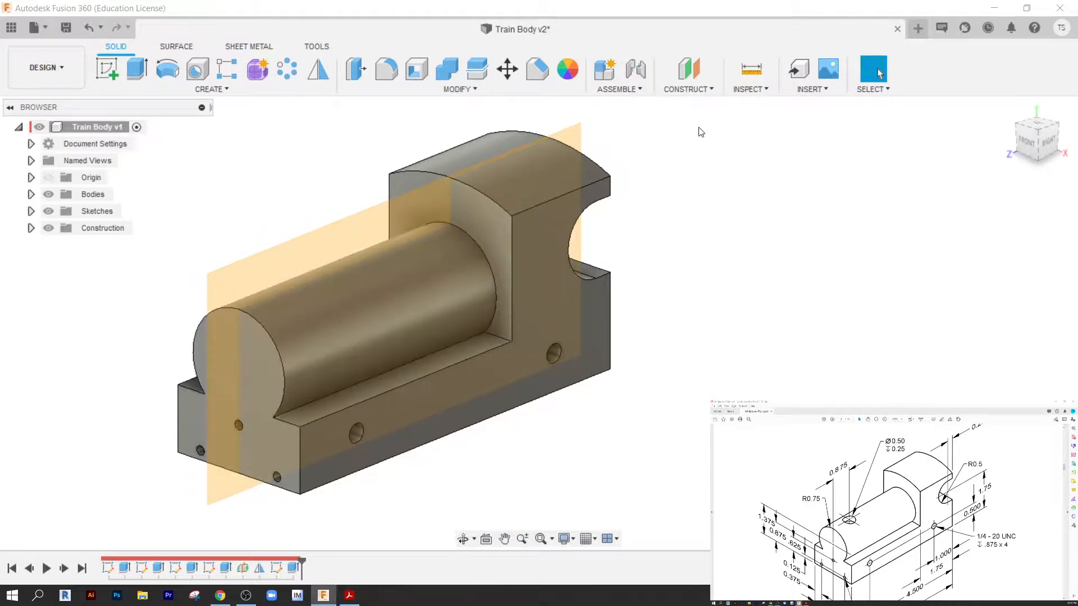
left_click(694, 89)
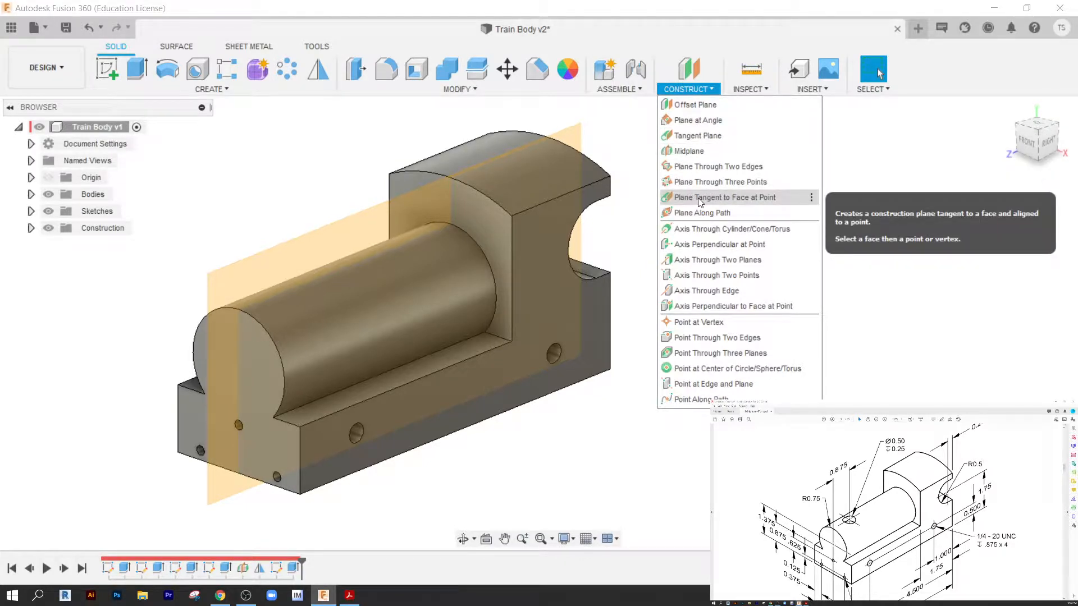
left_click(696, 135)
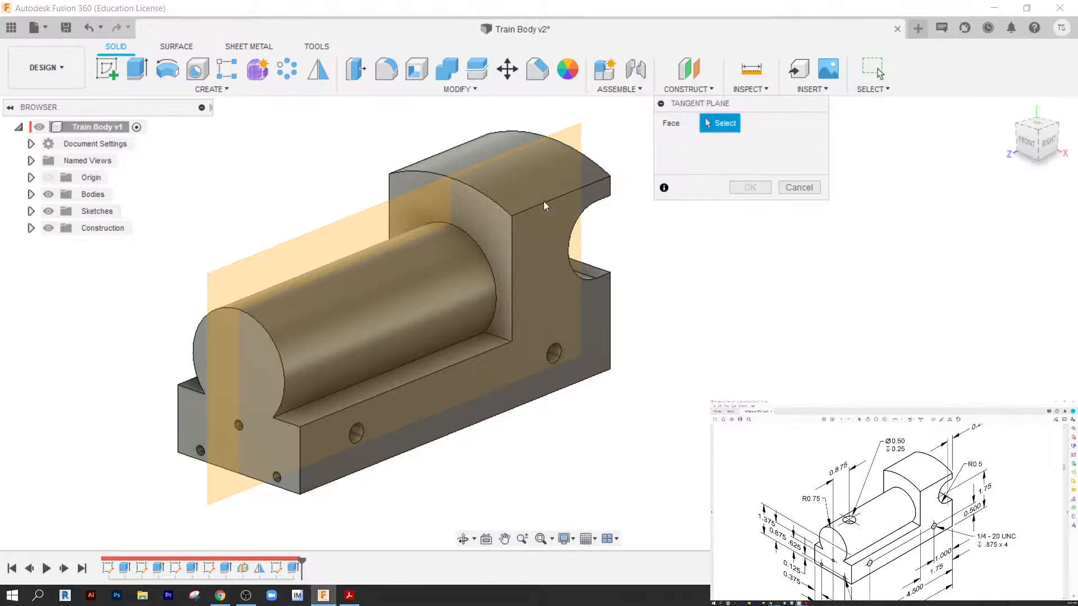
left_click(358, 291)
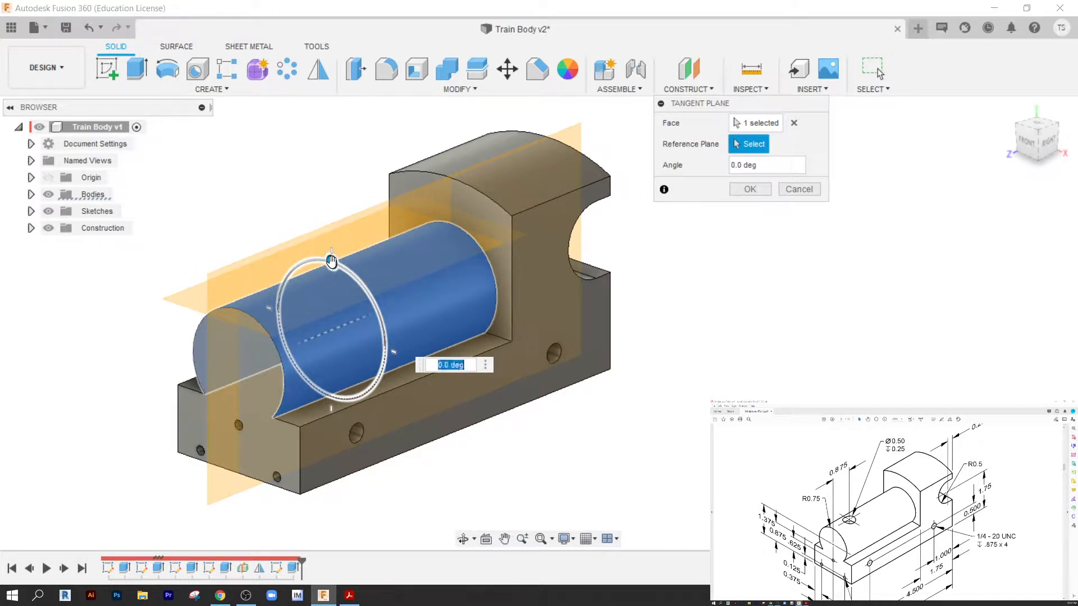
left_click(750, 190)
middle_click_drag(741, 348, 818, 298)
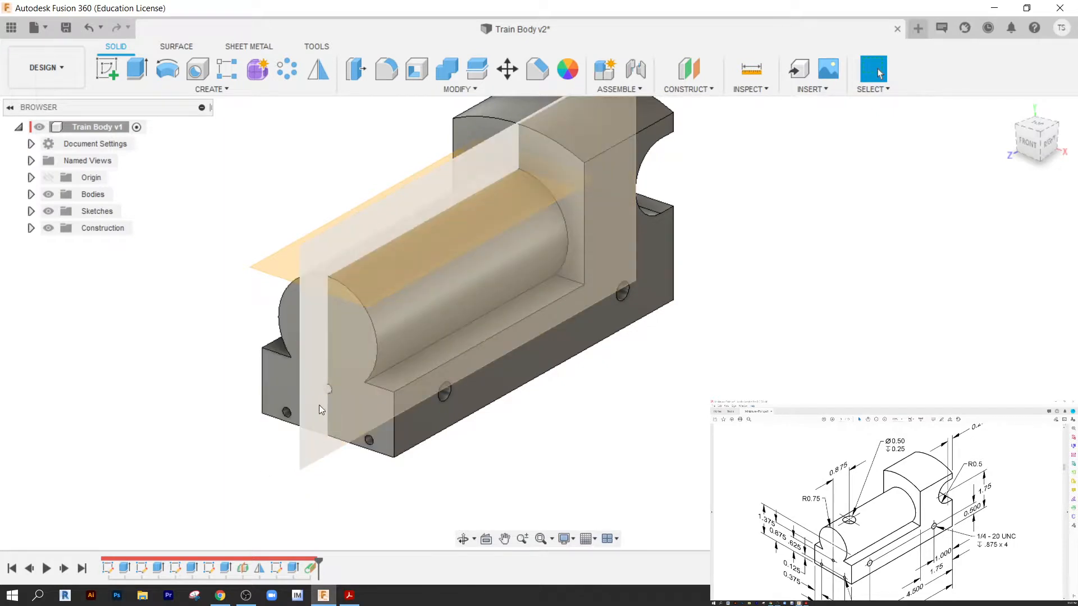
Hide the vertical midplane Plane1, leaving the tangent plane shown.
left_click(31, 228)
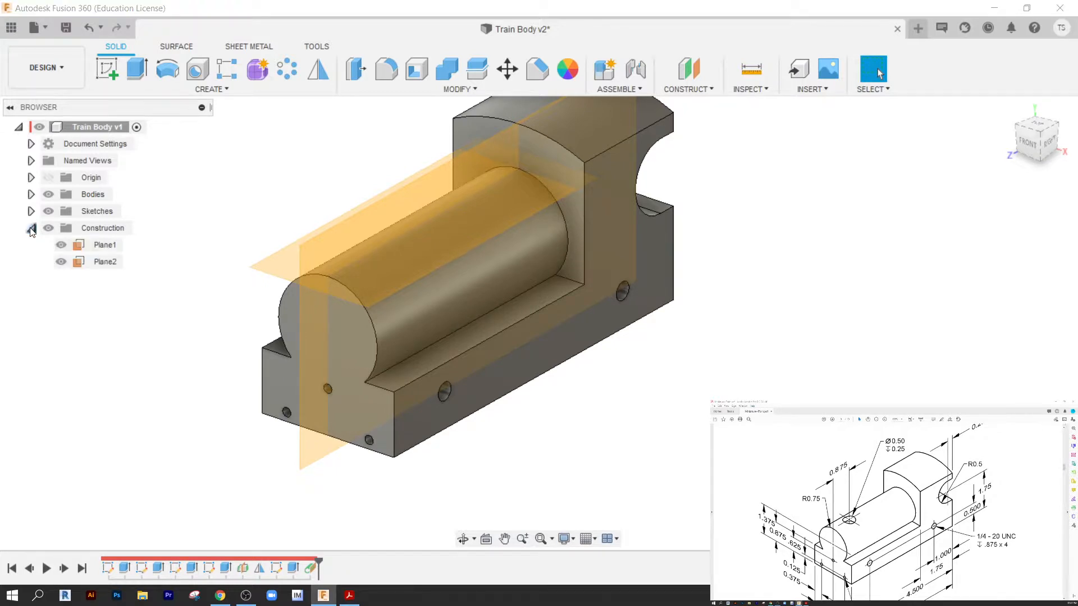
left_click(103, 246)
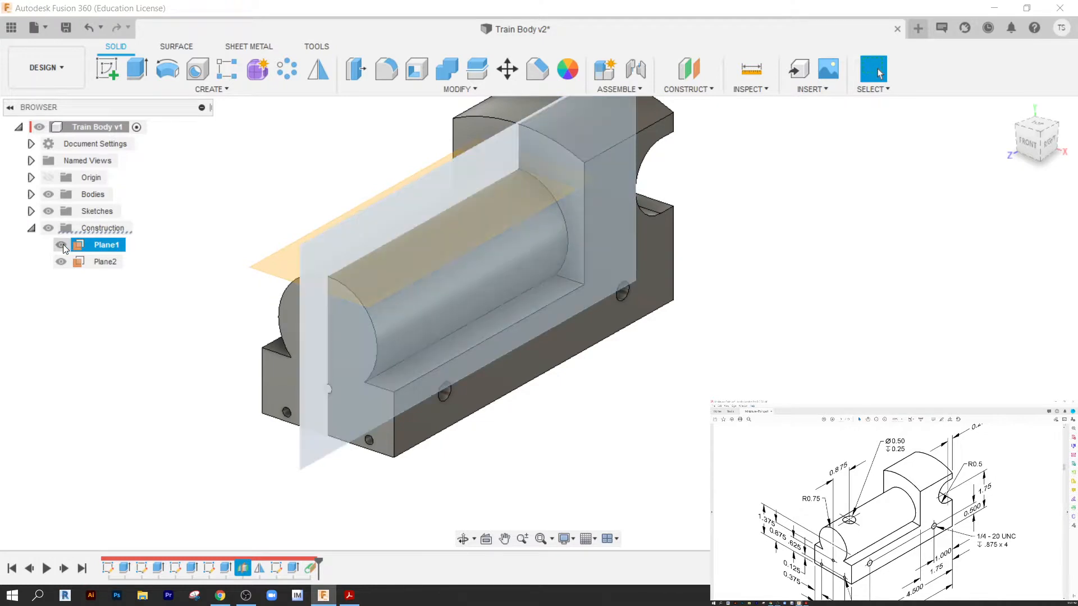
left_click(63, 244)
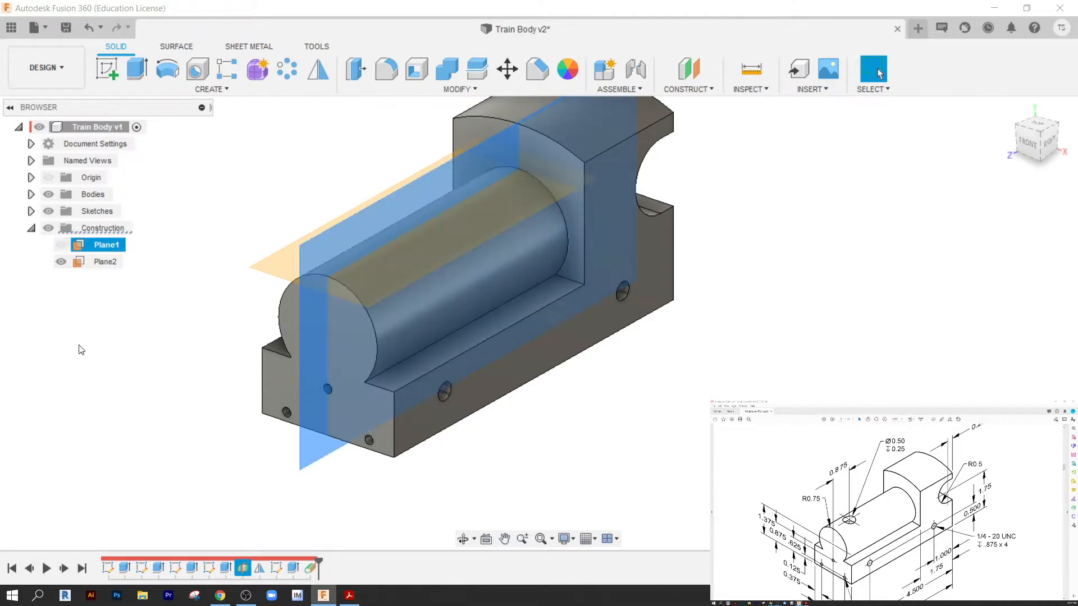
scroll(116, 358, "down", 1)
middle_click_drag(185, 396, 238, 384)
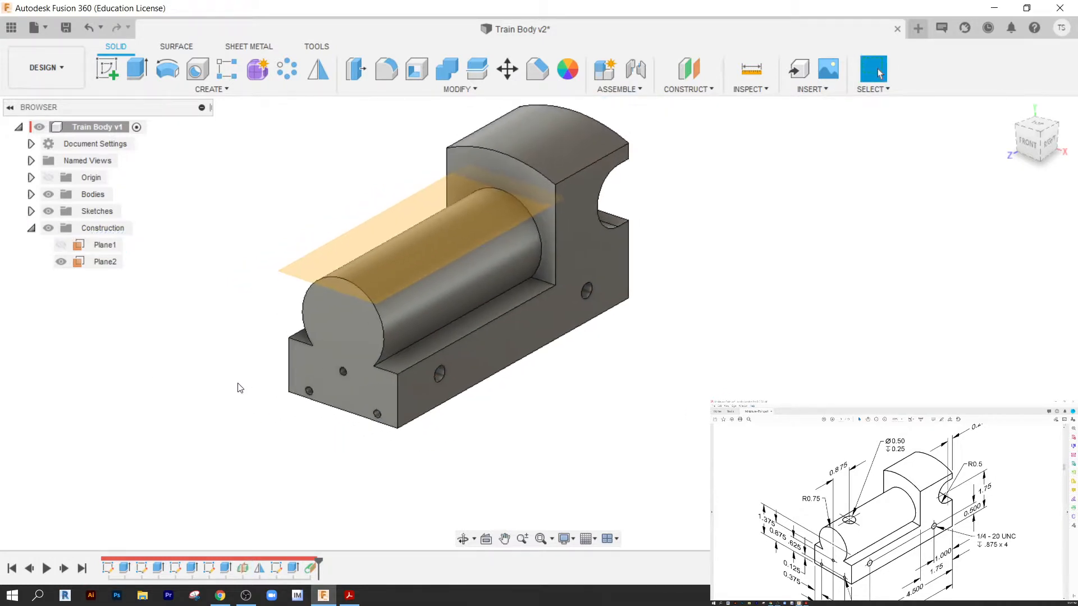
Start a sketch on the plane tangent to the boiler top and draw a 0.5 in diameter circle centred on the boiler's centreline.
left_click(106, 65)
left_click(333, 256)
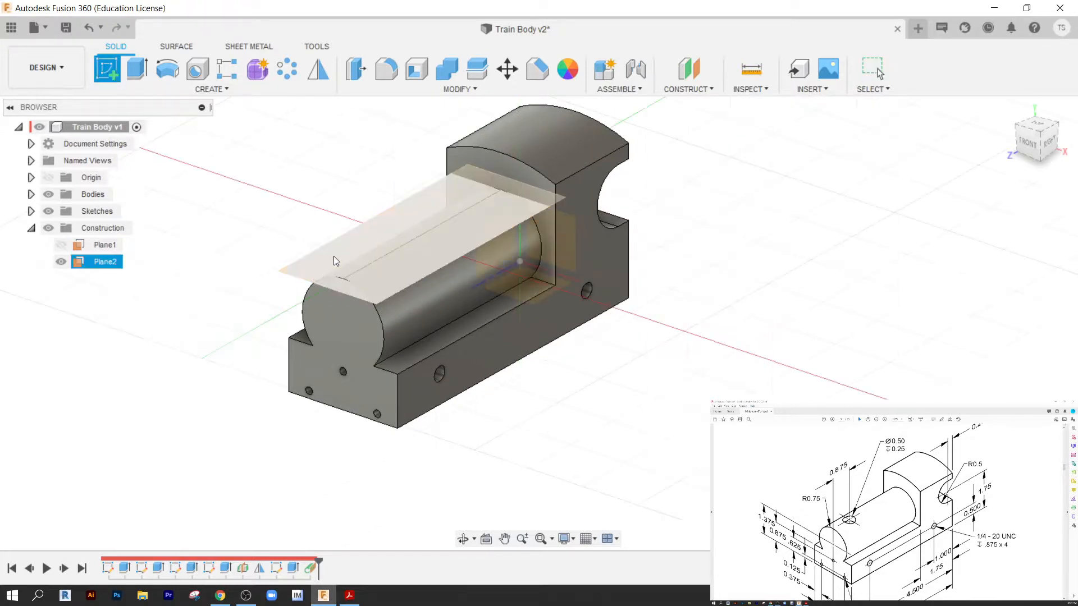
left_click(315, 272)
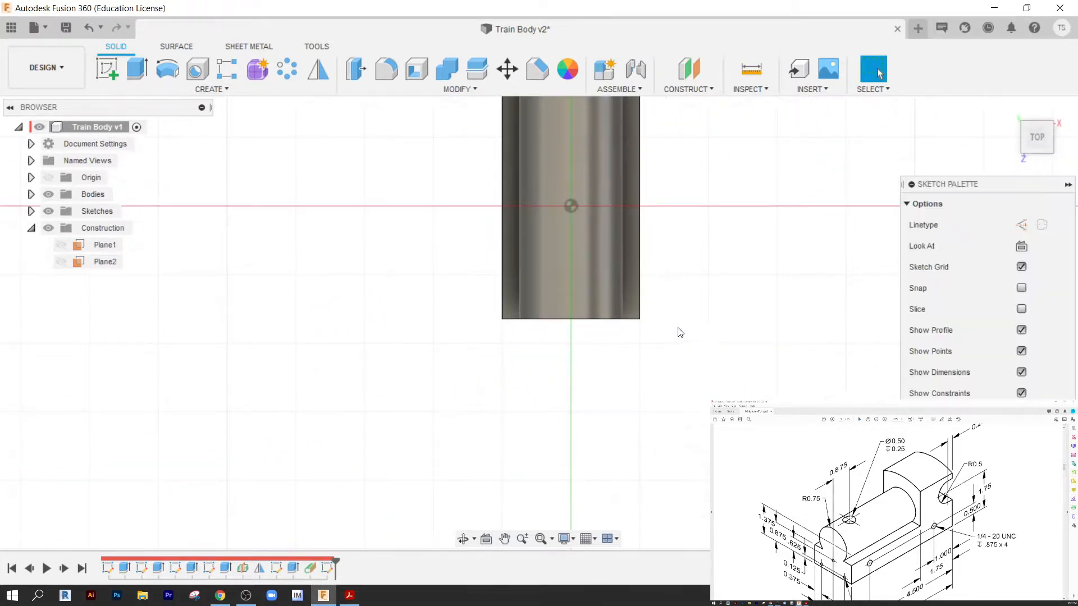
left_click(166, 69)
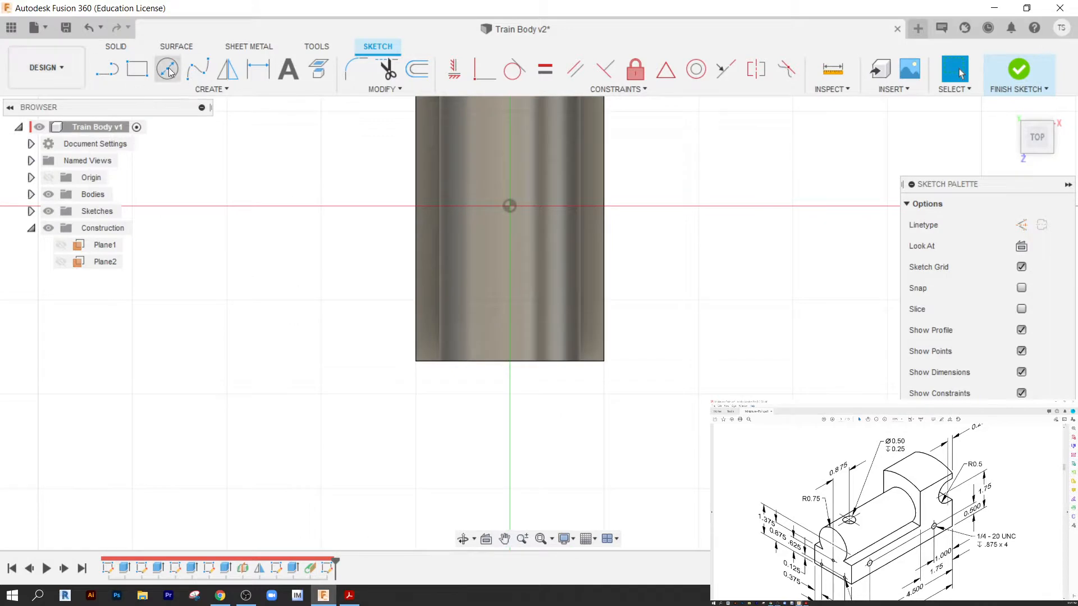
left_click(510, 278)
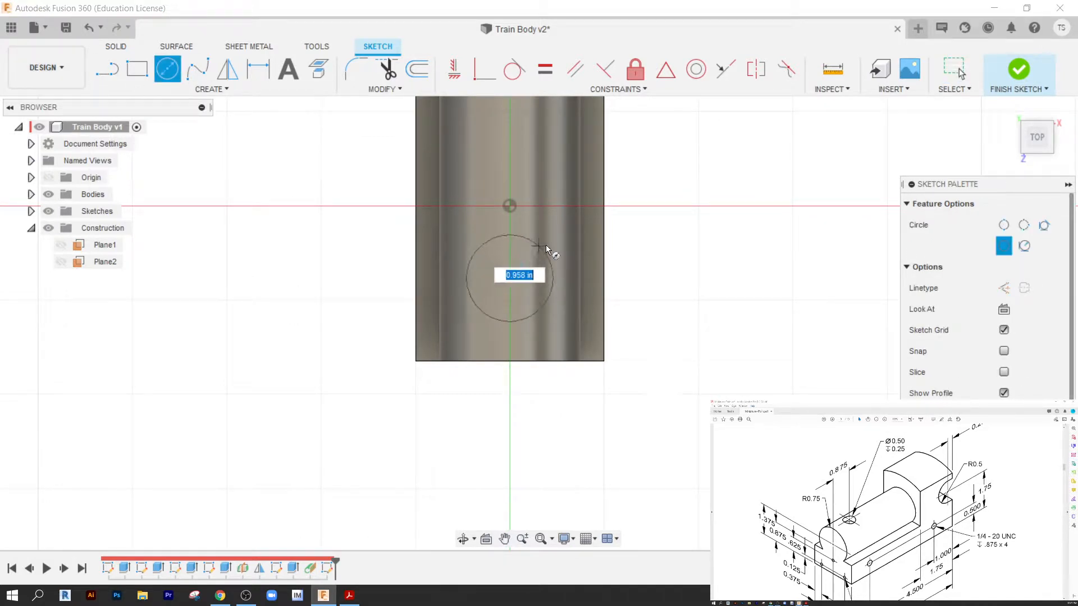
type(".5")
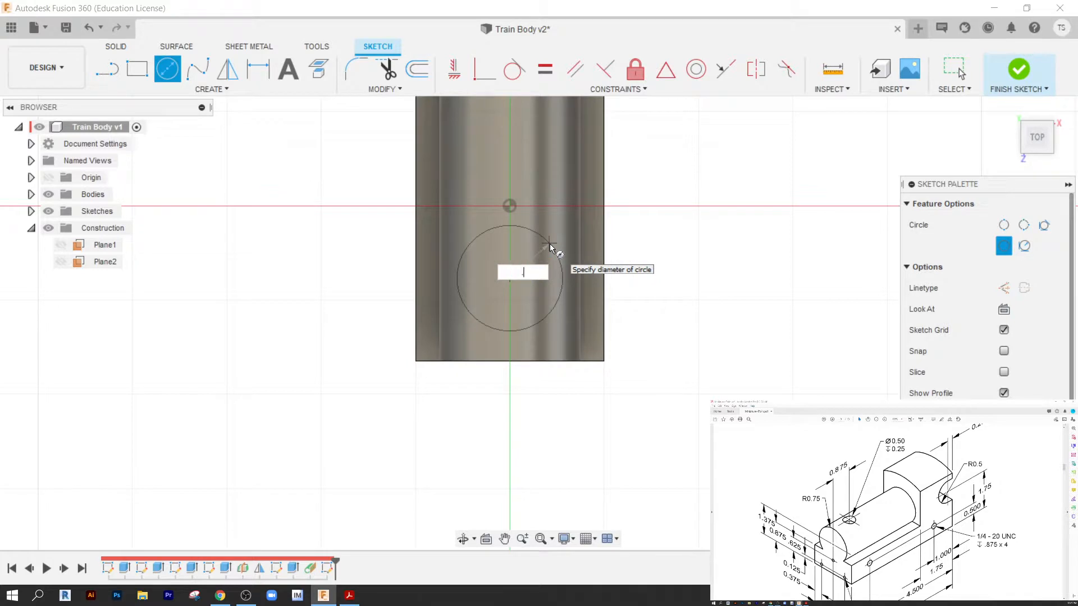
key("Return")
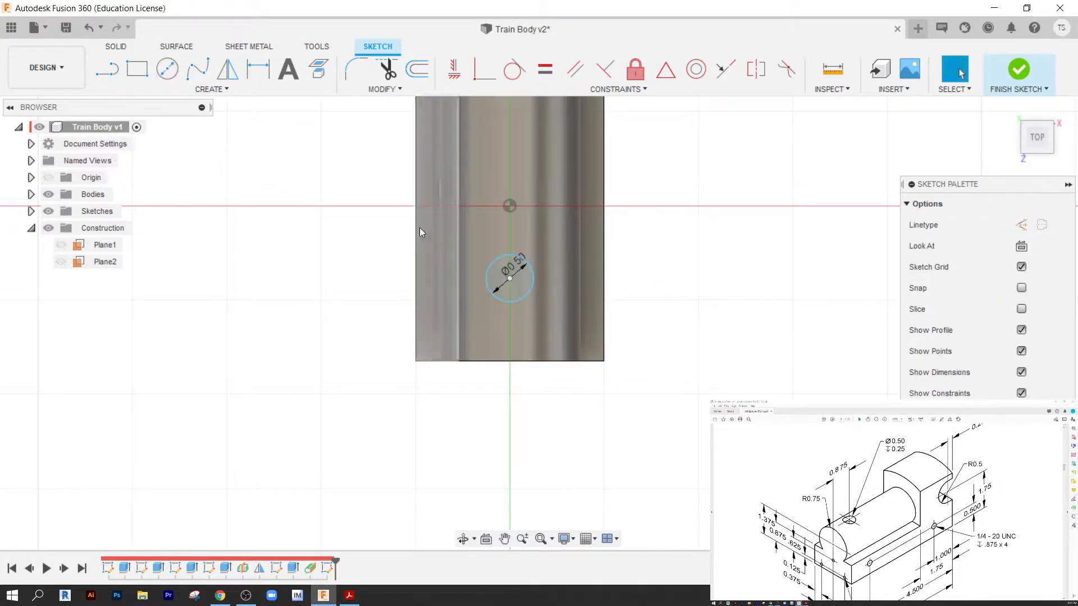
Dimension the circle's centre 1.00 in from the body's long side edge.
scroll(591, 298, "up", 2)
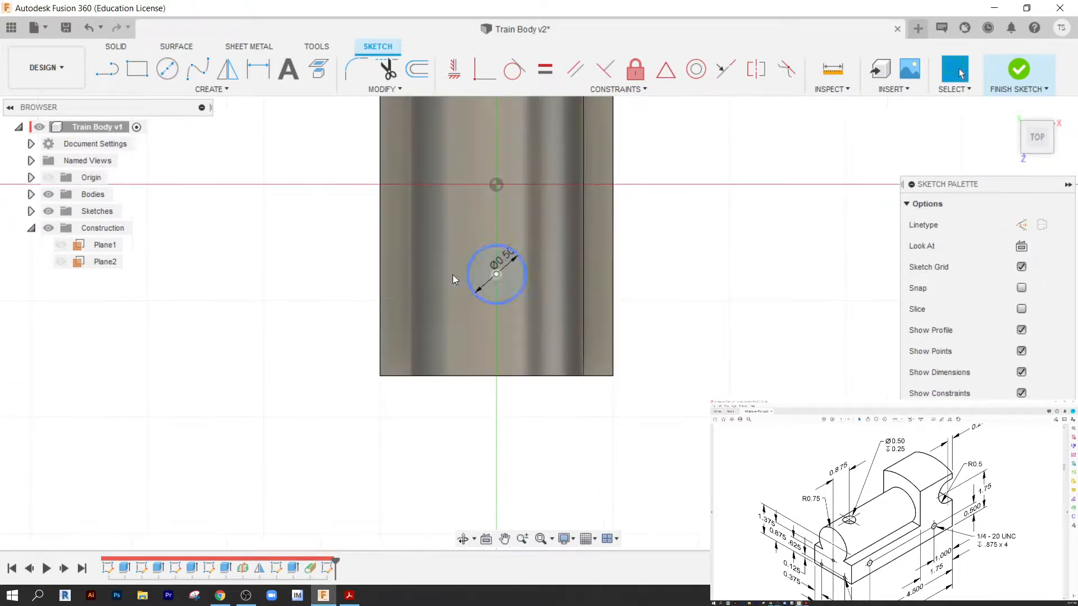
key("d")
left_click(380, 270)
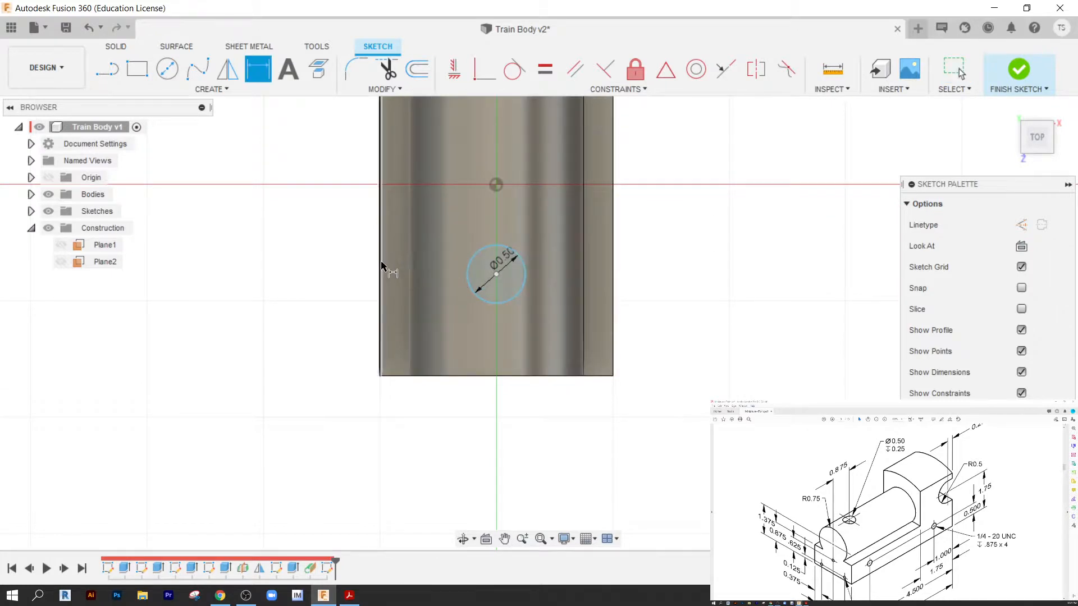
left_click(496, 274)
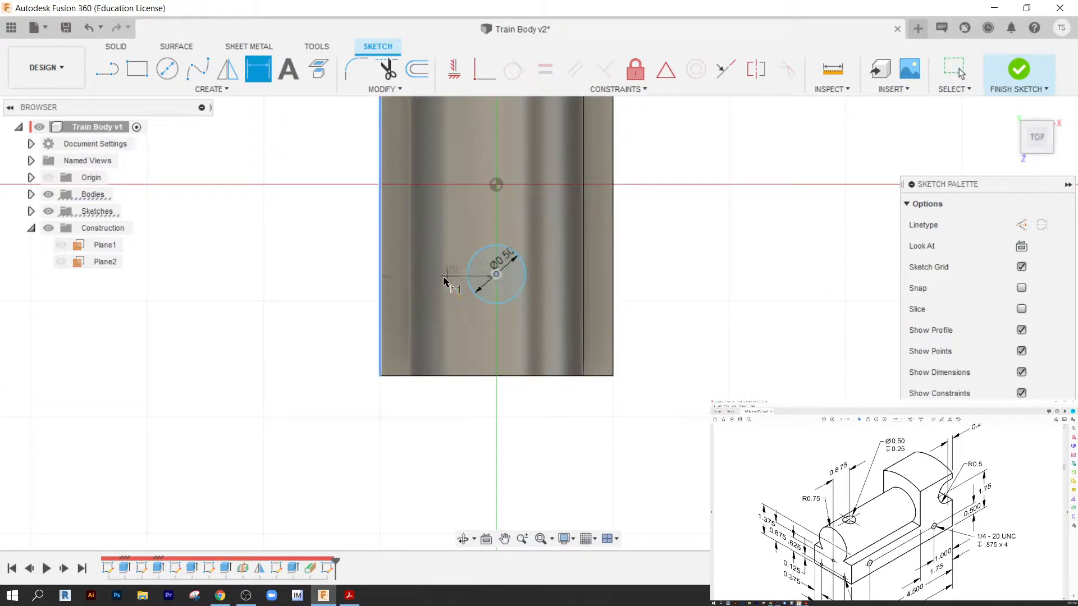
left_click(451, 334)
key("Return")
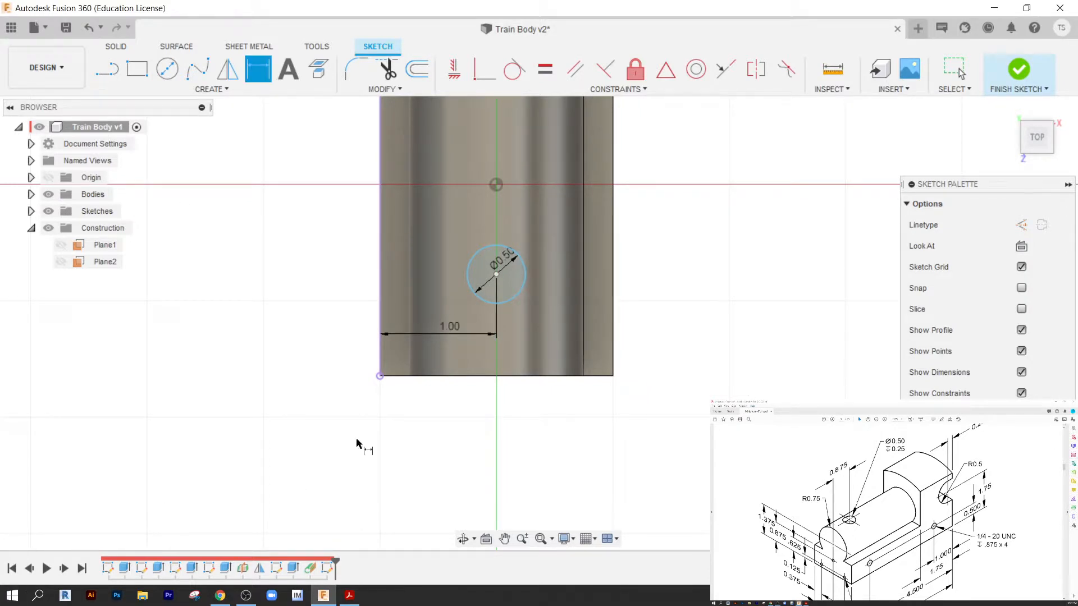
Dimension the circle 0.875 in from the body's front edge and finish the sketch.
left_click(518, 296)
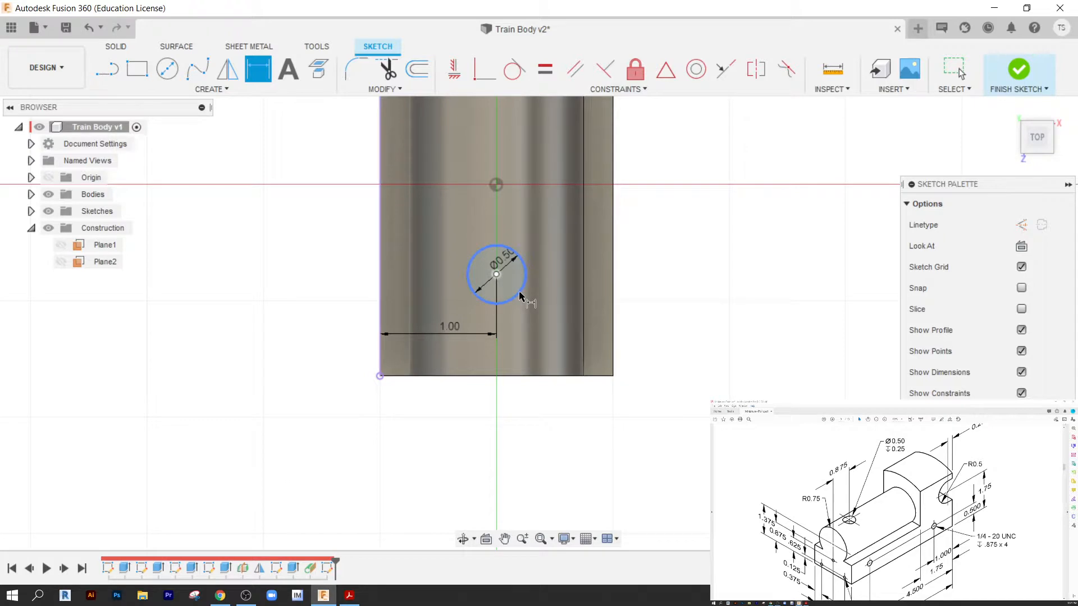
left_click(521, 375)
left_click(539, 344)
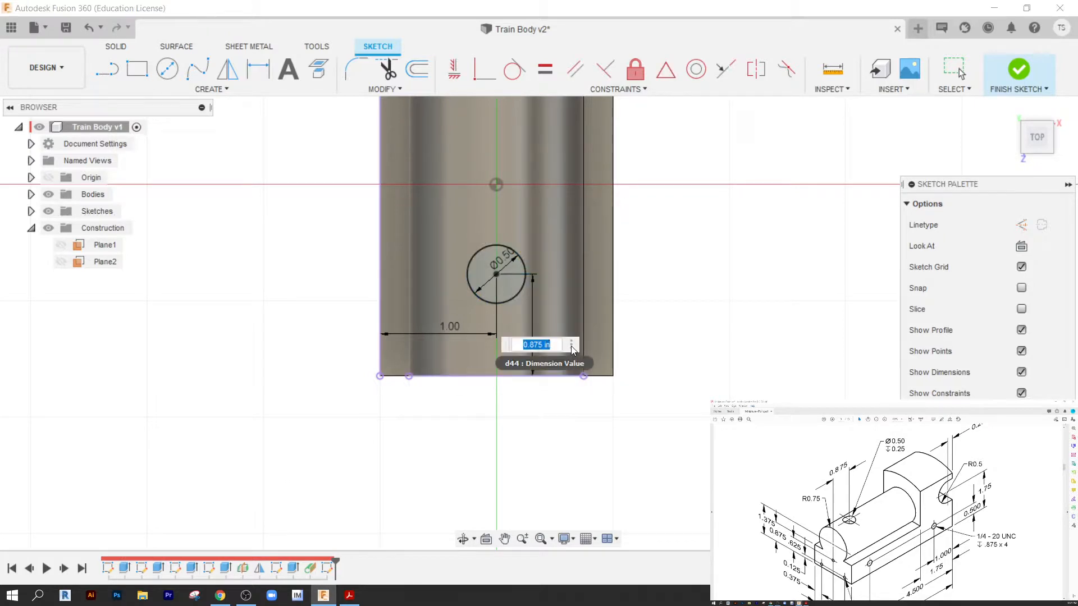
key("Return")
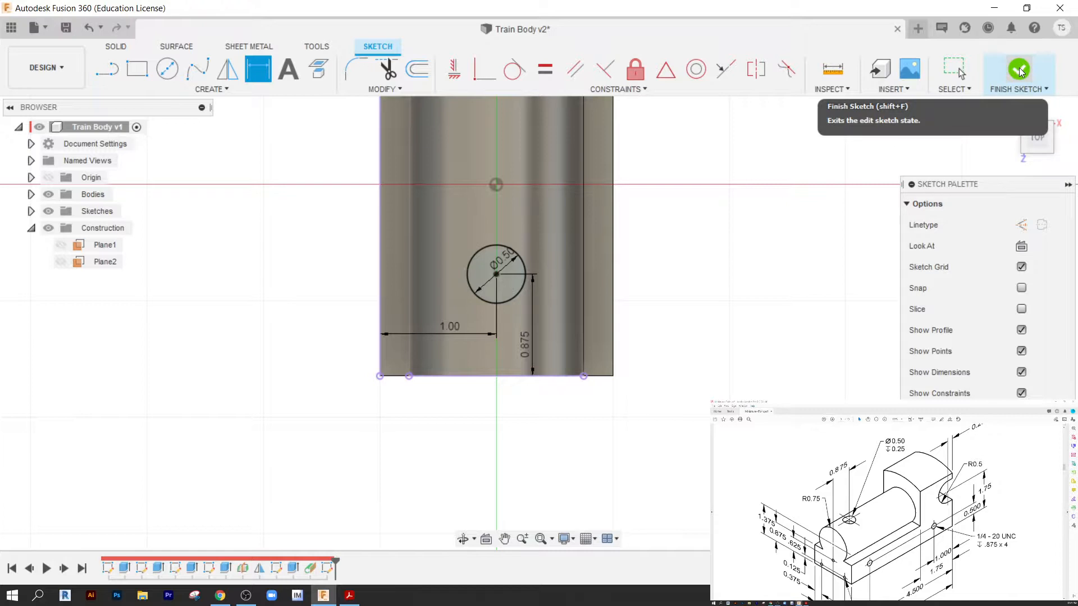
left_click(1021, 70)
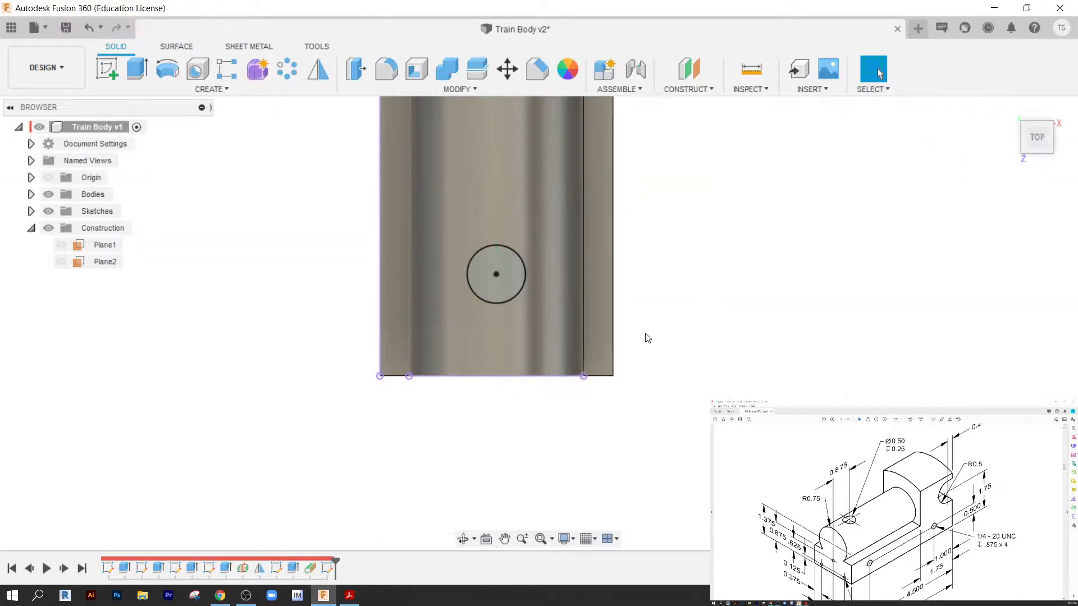
Extrude the circle profile down into the boiler as a 0.25 in deep cut.
middle_click_drag(566, 443, 523, 361, "shift")
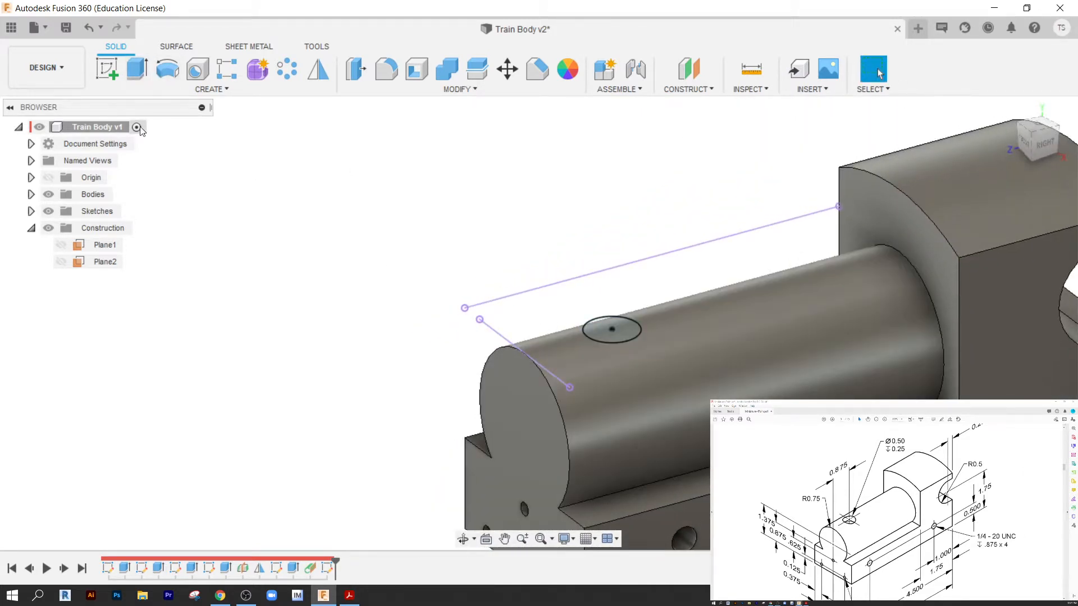
left_click(141, 72)
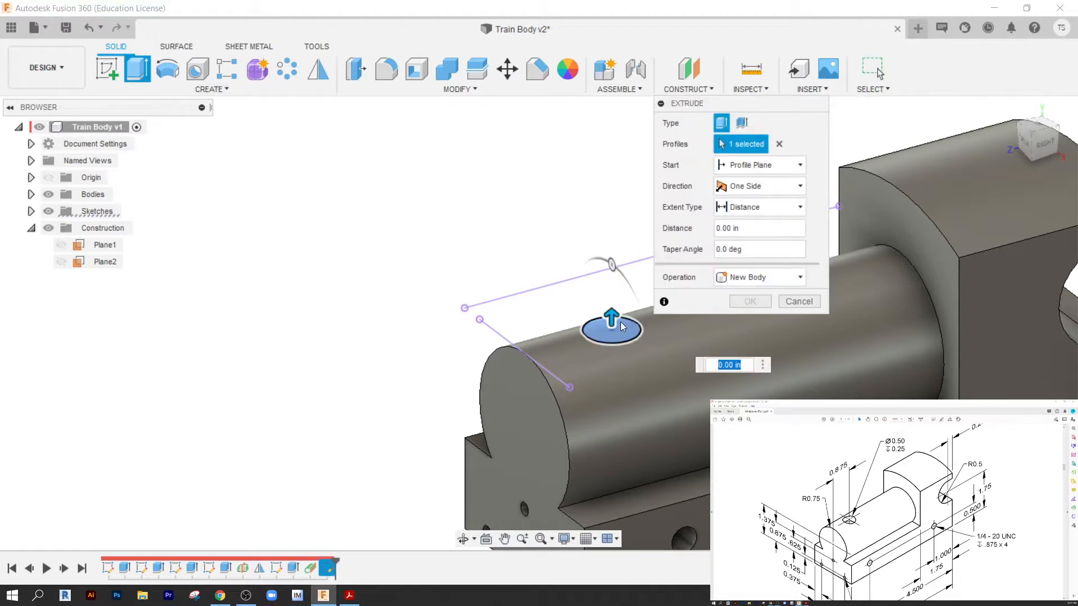
left_click_drag(613, 319, 616, 359)
type(".25")
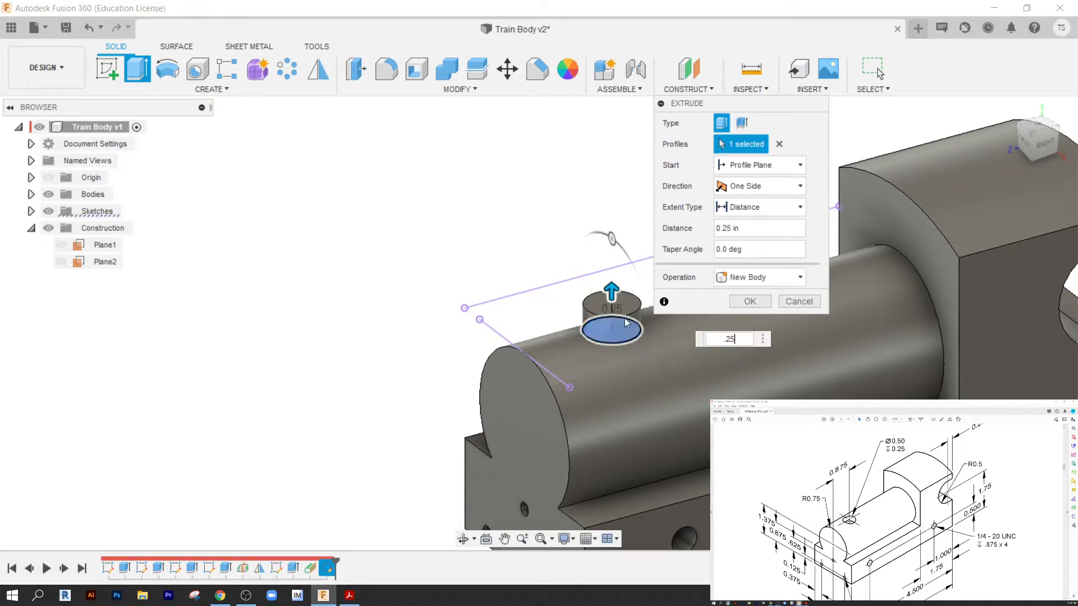
scroll(618, 315, "up", 2)
left_click_drag(617, 282, 611, 382)
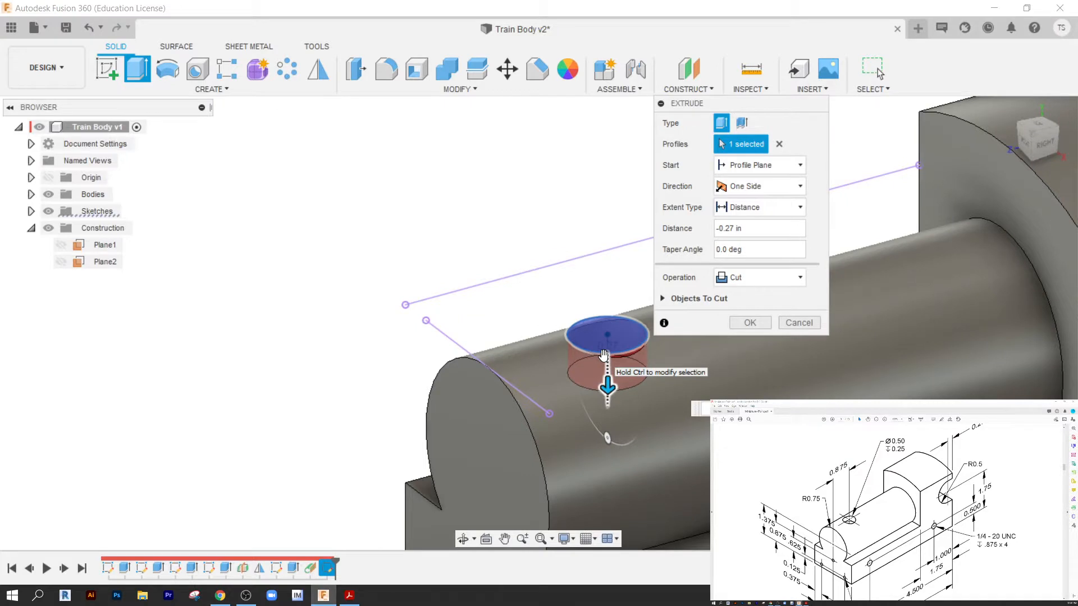
left_click_drag(604, 354, 643, 336)
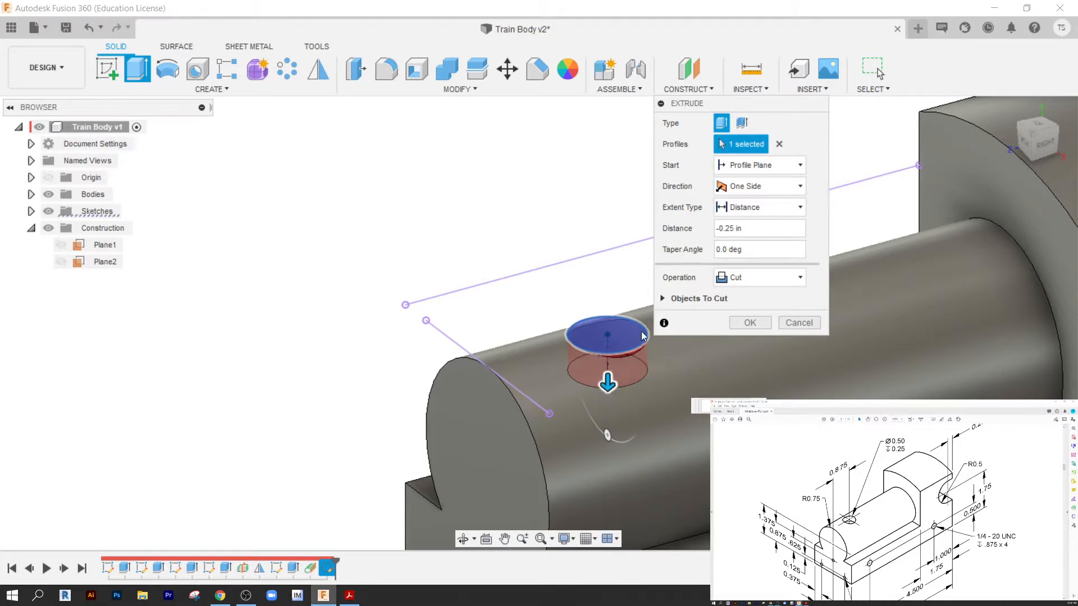
left_click(750, 324)
scroll(484, 236, "down", 5)
mouse_move(610, 317)
middle_mouse_down("shift")
mouse_move(579, 315)
mouse_move(617, 308)
middle_mouse_up("shift")
key("Escape")
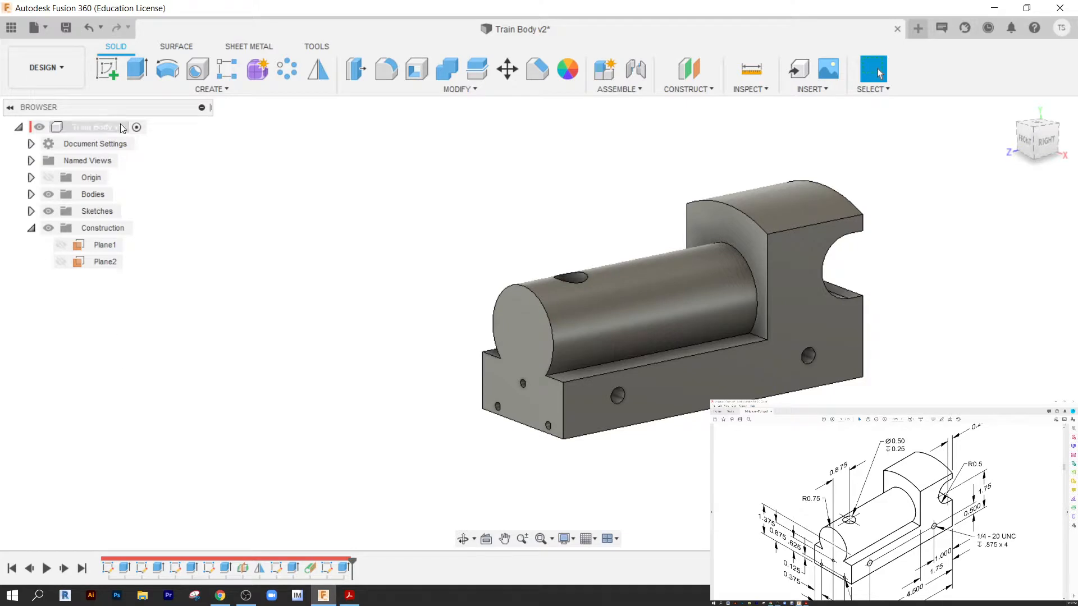
scroll(632, 406, "up", 5)
middle_click_drag(628, 398, 451, 401)
scroll(448, 401, "down", 2)
middle_click_drag(595, 400, 494, 393)
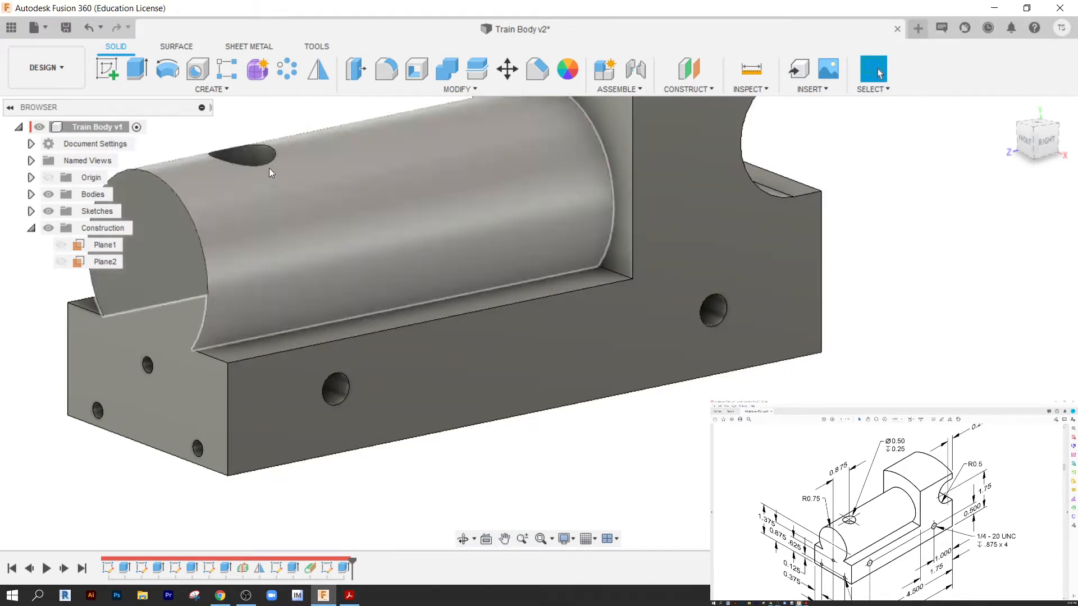
left_click(225, 90)
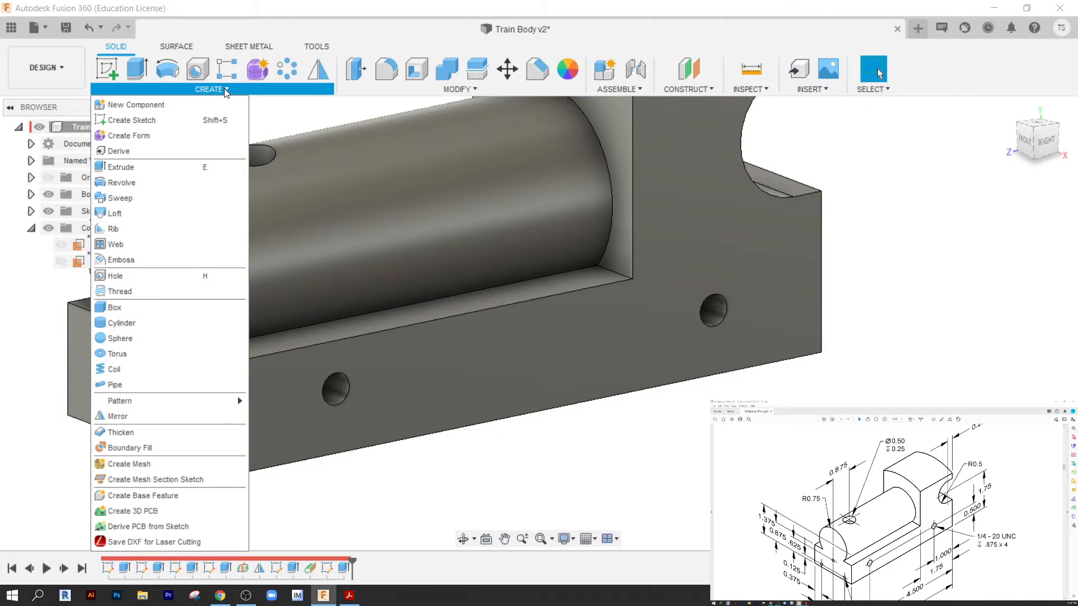
left_click(122, 291)
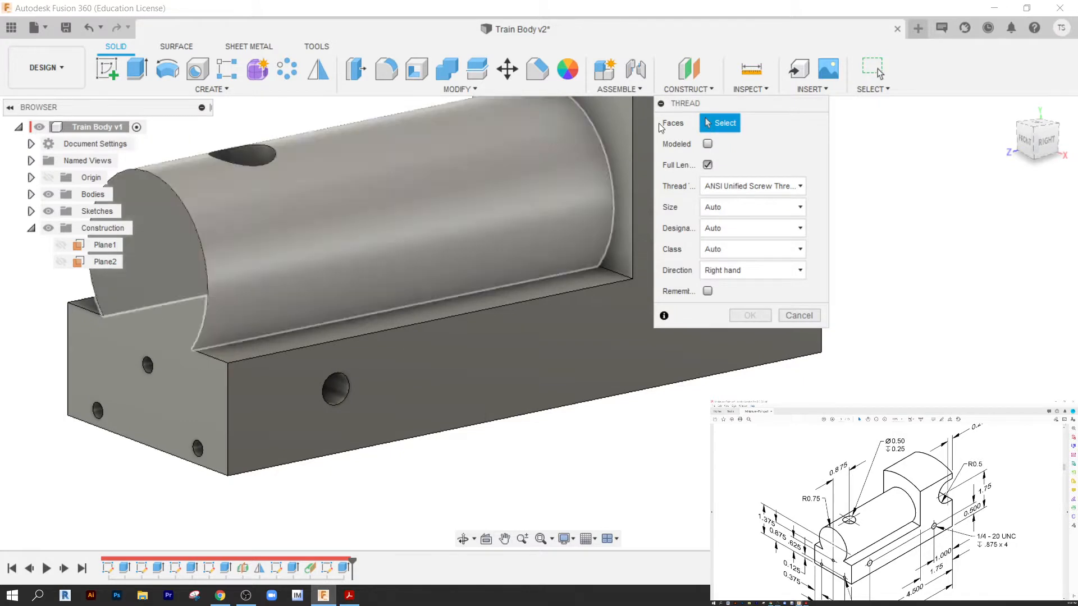
middle_click_drag(533, 298, 331, 342)
scroll(489, 380, "down", 2)
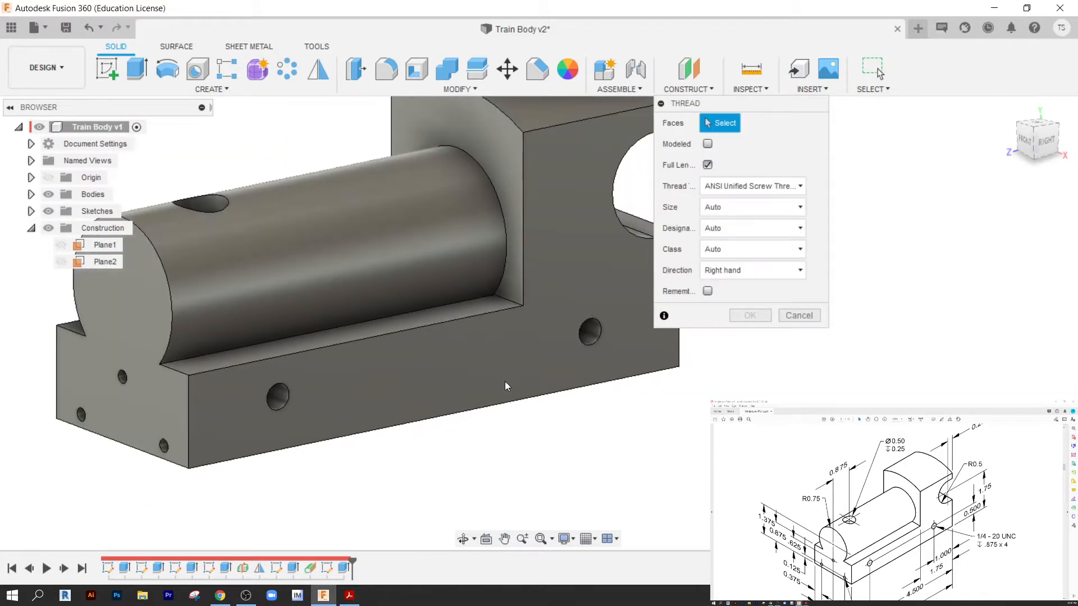
middle_click_drag(304, 497, 306, 486)
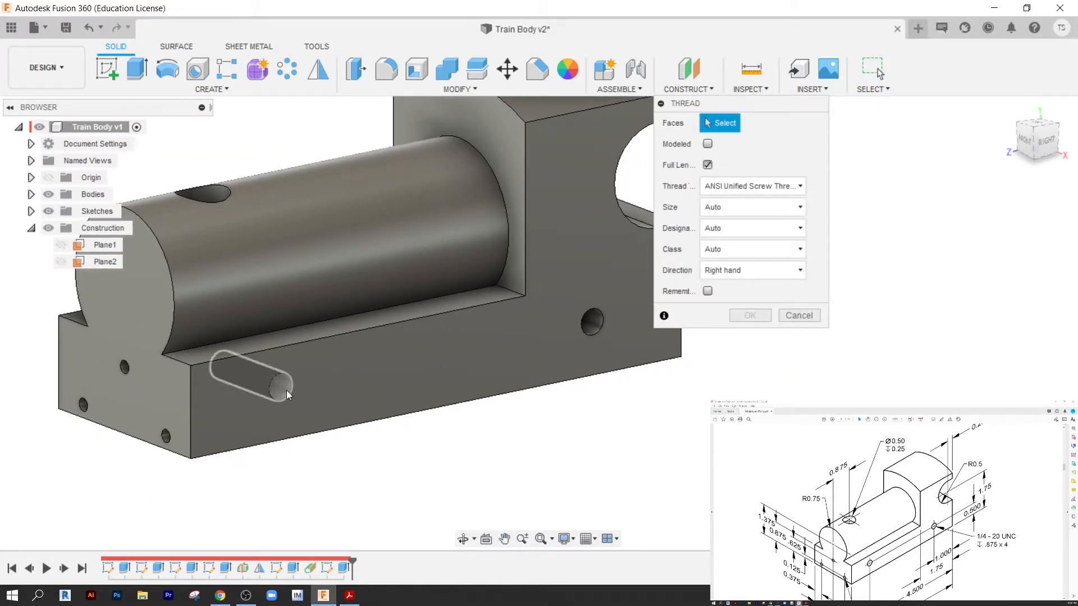
left_click(287, 389)
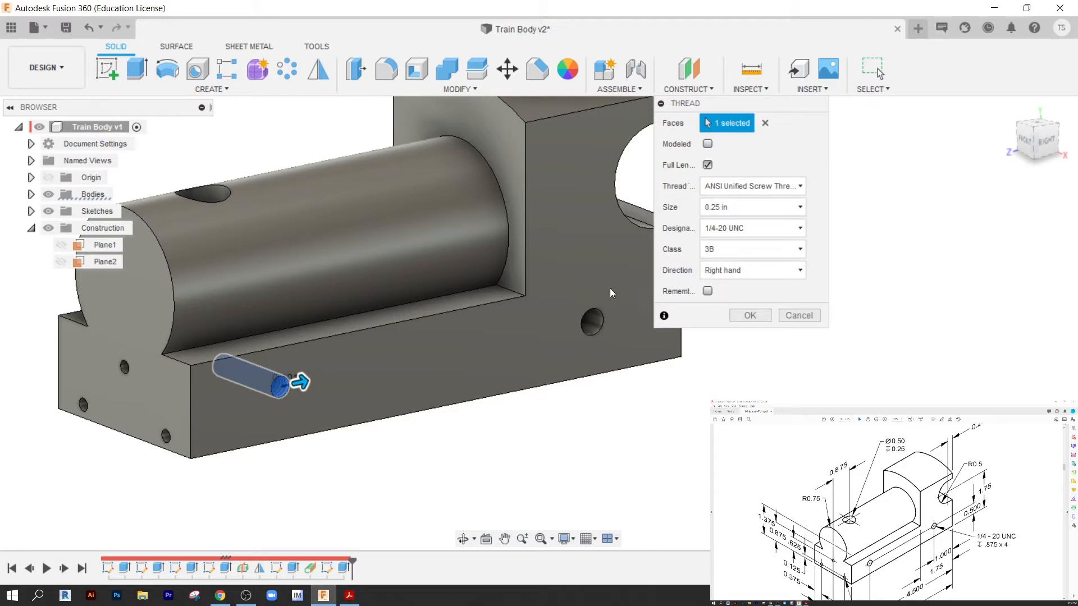
left_click_drag(300, 383, 402, 380)
left_click(807, 316)
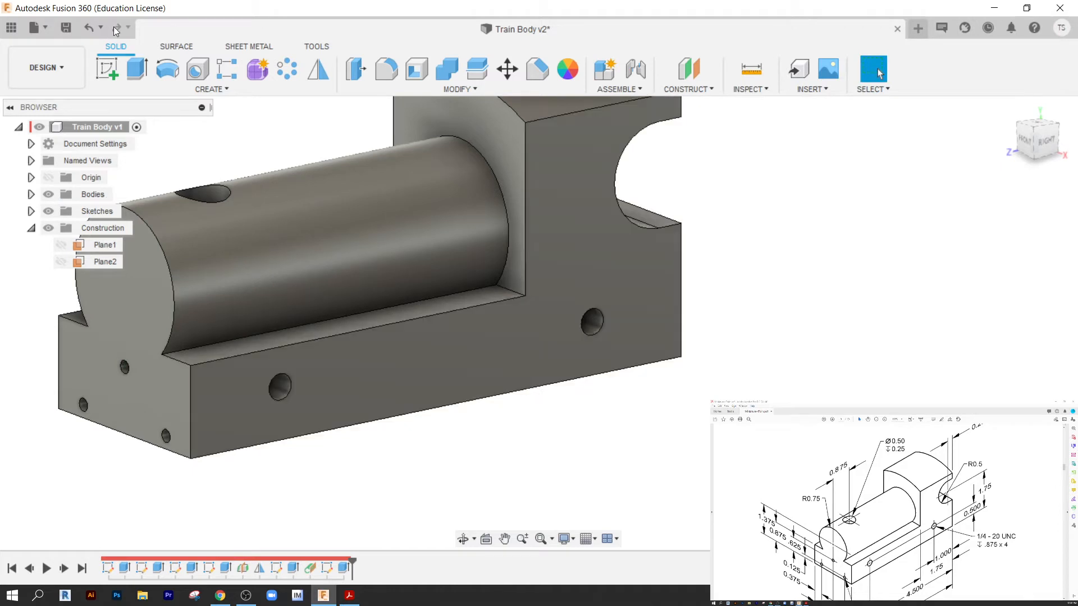
Add full-length, right-hand 1/4-20 UNC class 3B threads to both holes on the body's right side, the cab-end hole first.
left_click(208, 87)
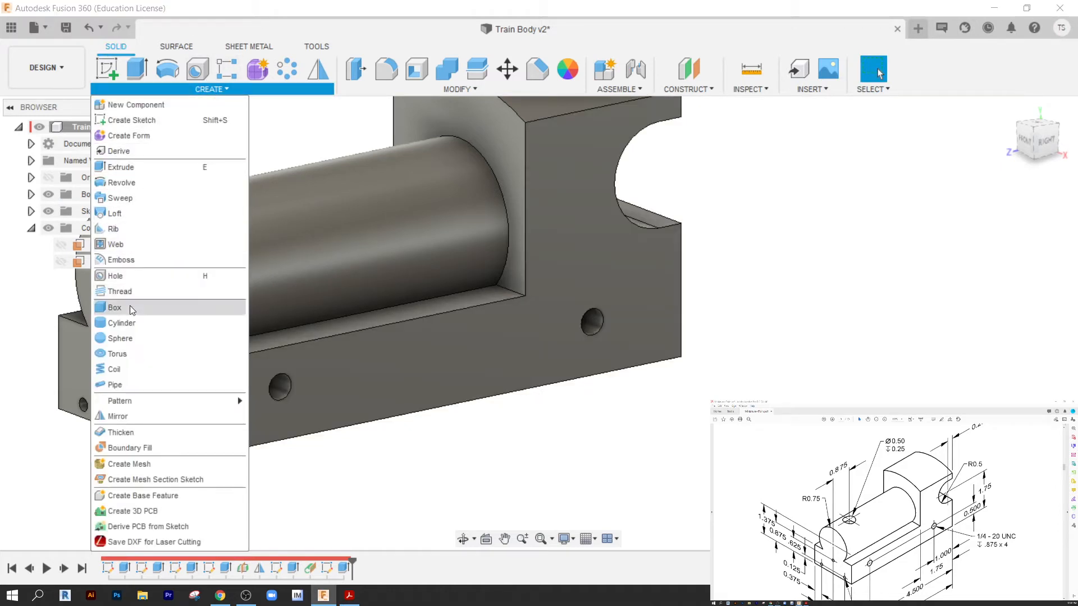
left_click(120, 291)
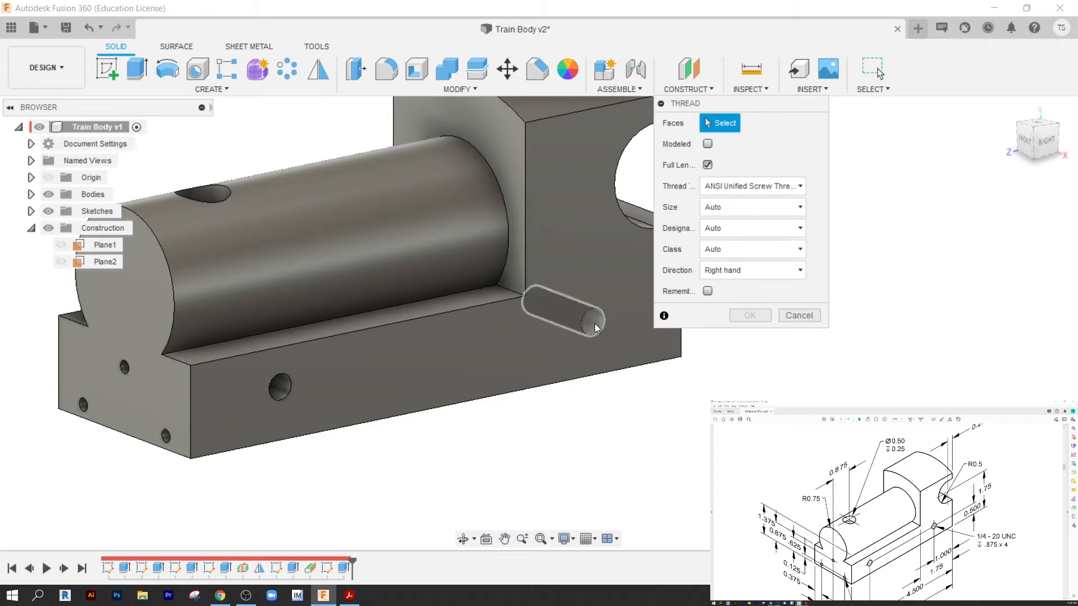
left_click(594, 324)
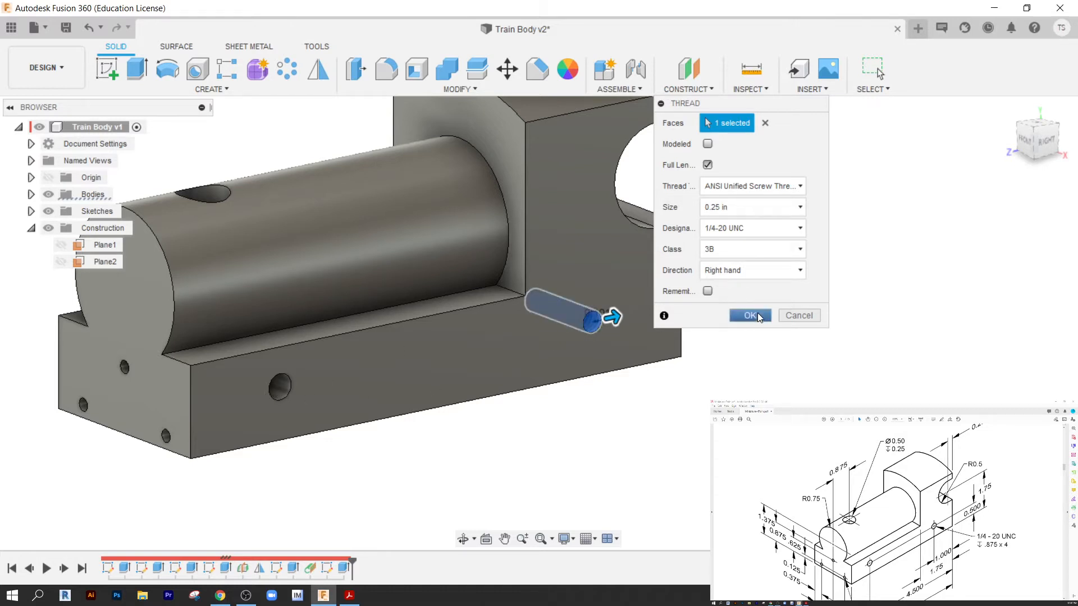
left_click(750, 315)
left_click(210, 88)
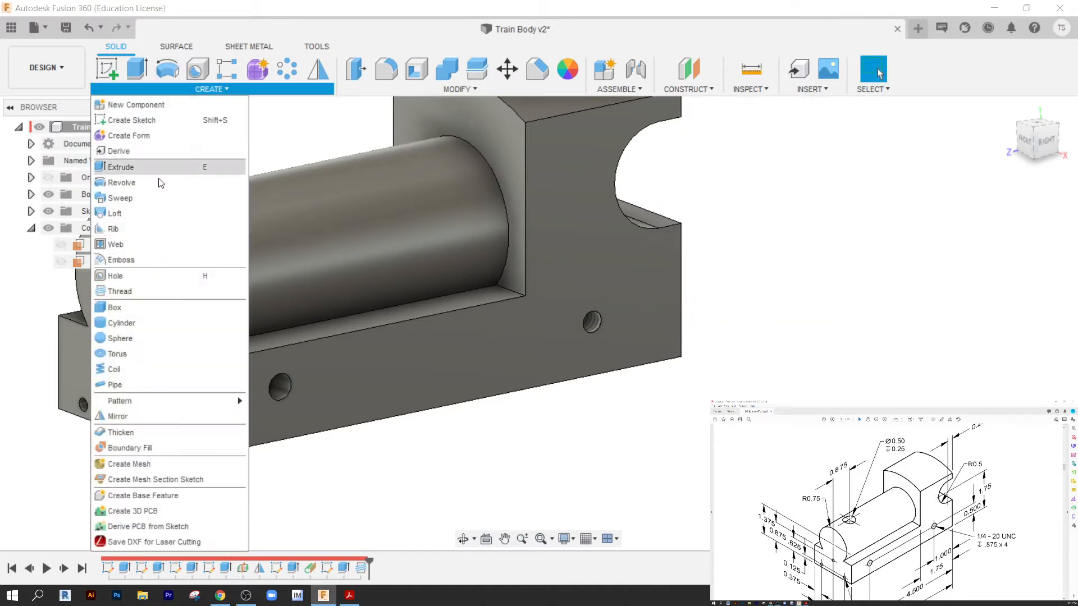
left_click(134, 290)
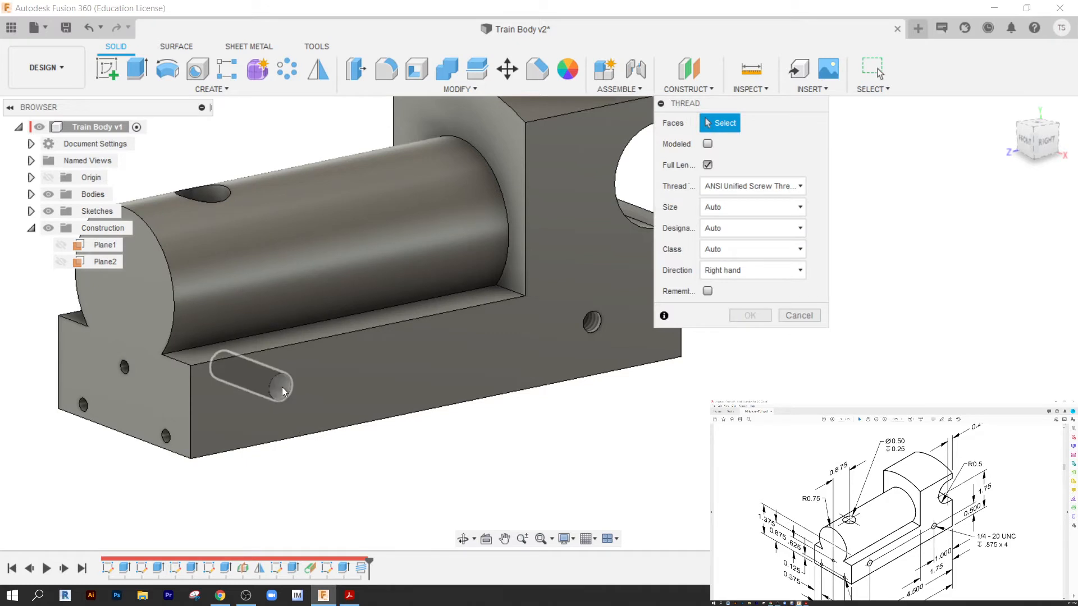
left_click(250, 373)
left_click(750, 315)
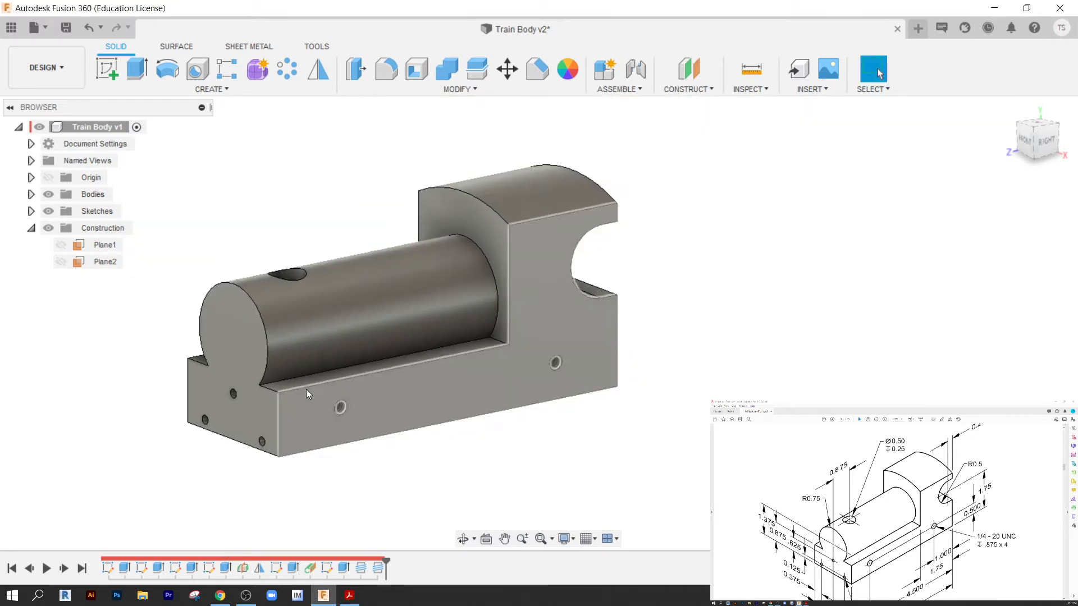
Add a full-length, right-hand 1/4-20 UNC class 3B thread to the cab-end hole on the body's left side.
middle_click_drag(305, 389, 435, 379, "shift")
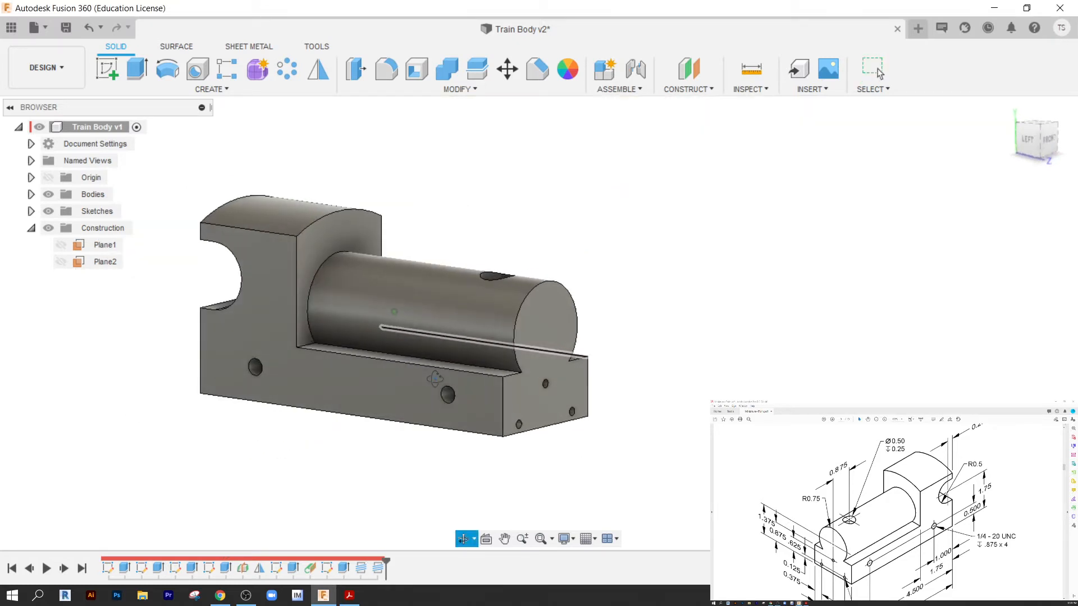
left_click(210, 88)
left_click(131, 290)
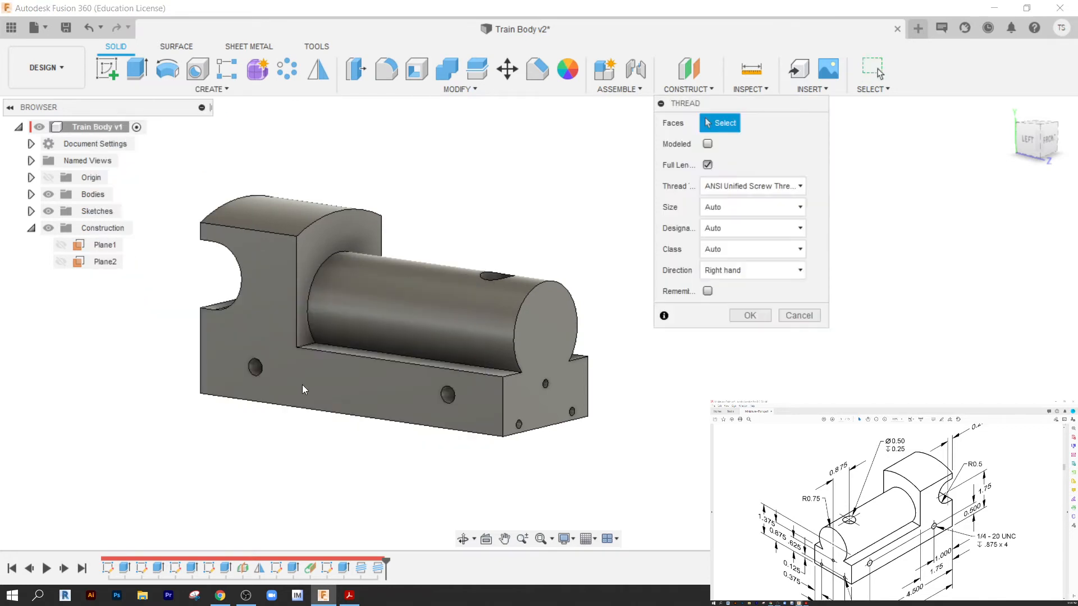
left_click(256, 365)
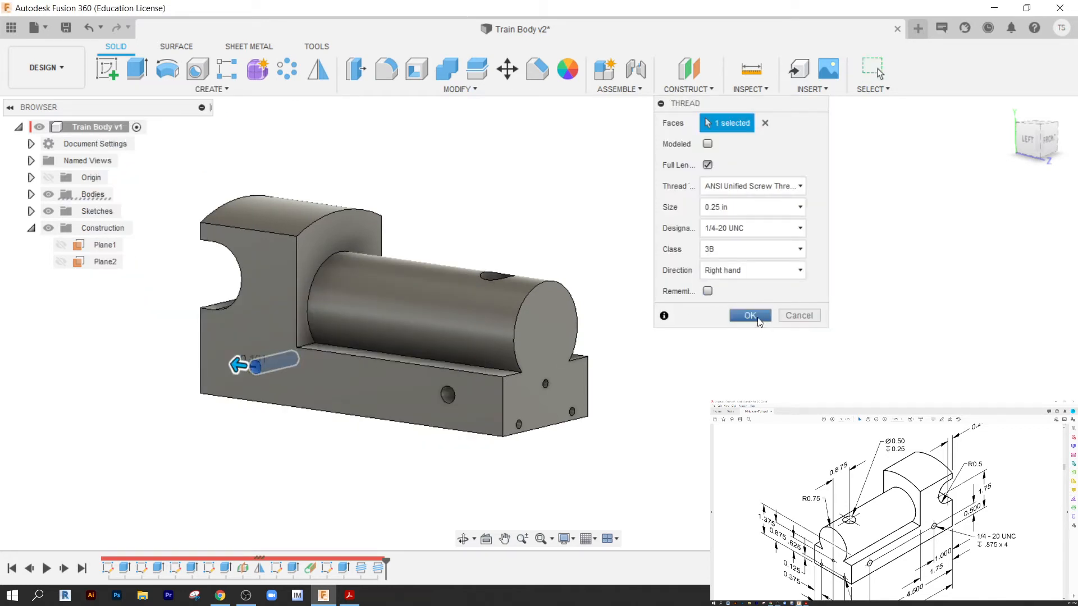
left_click(757, 318)
Add a full-length, right-hand ANSI Unified thread to the hole nearest the front on the body's left side.
left_click(211, 88)
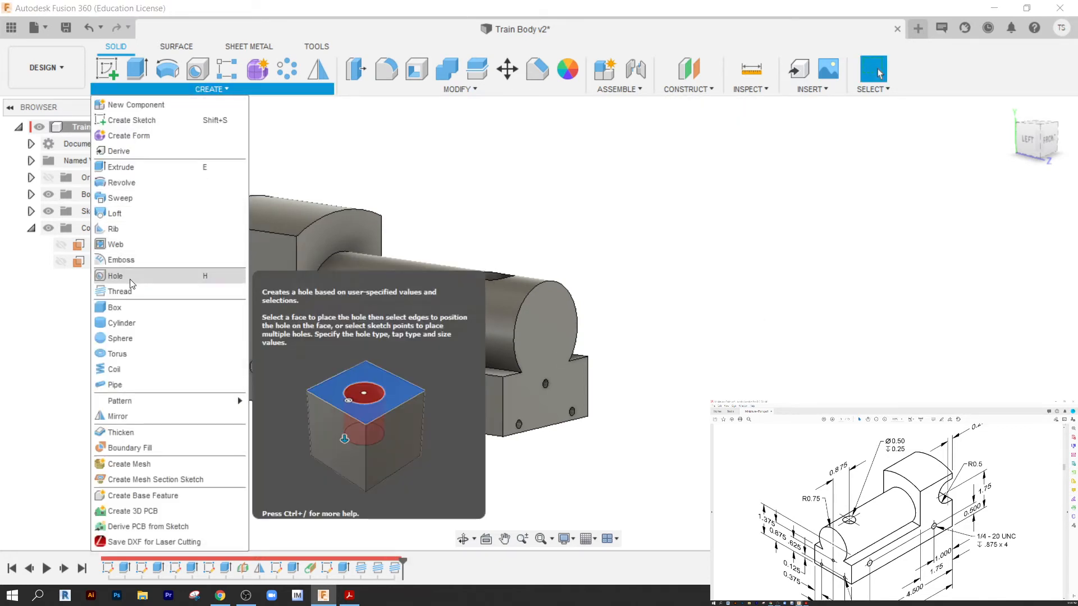
left_click(132, 291)
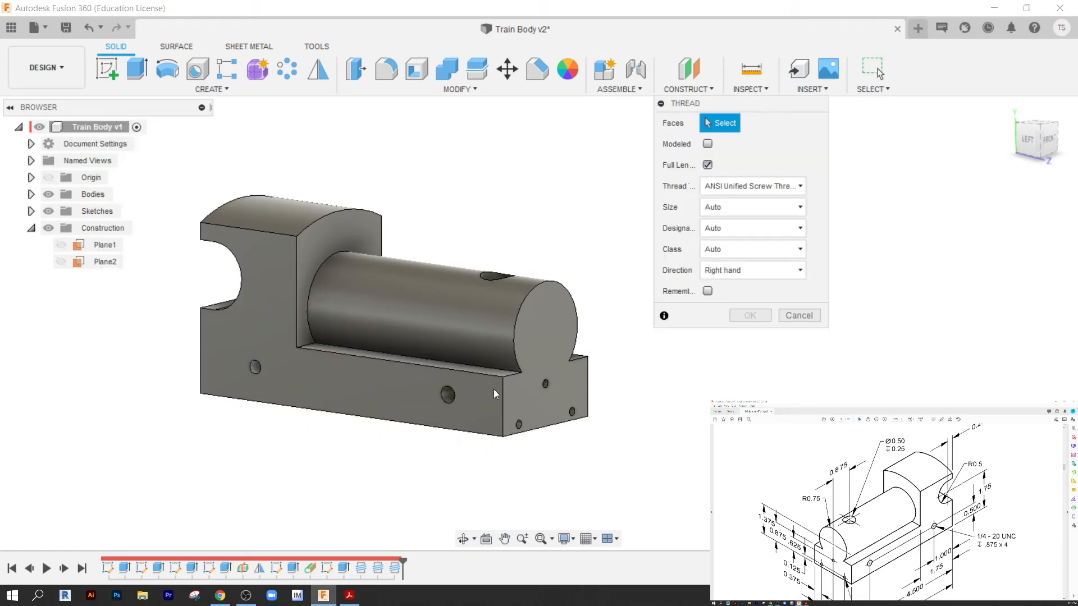
left_click(454, 392)
left_click(750, 315)
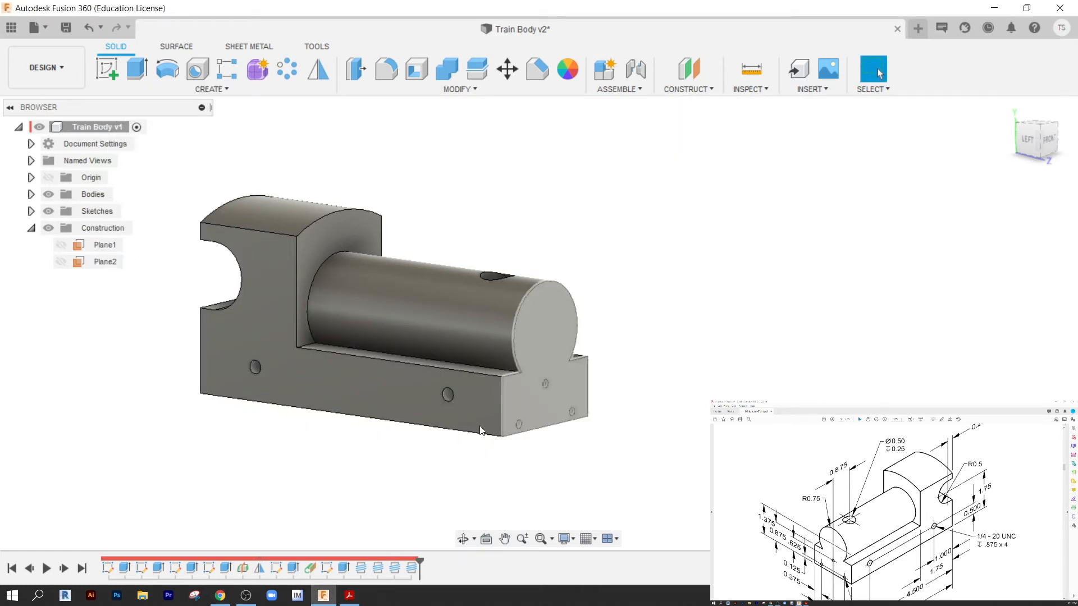
Examine the thread in the front hole on the body's left side up close, and the whole train body from the front right.
scroll(452, 390, "up", 6)
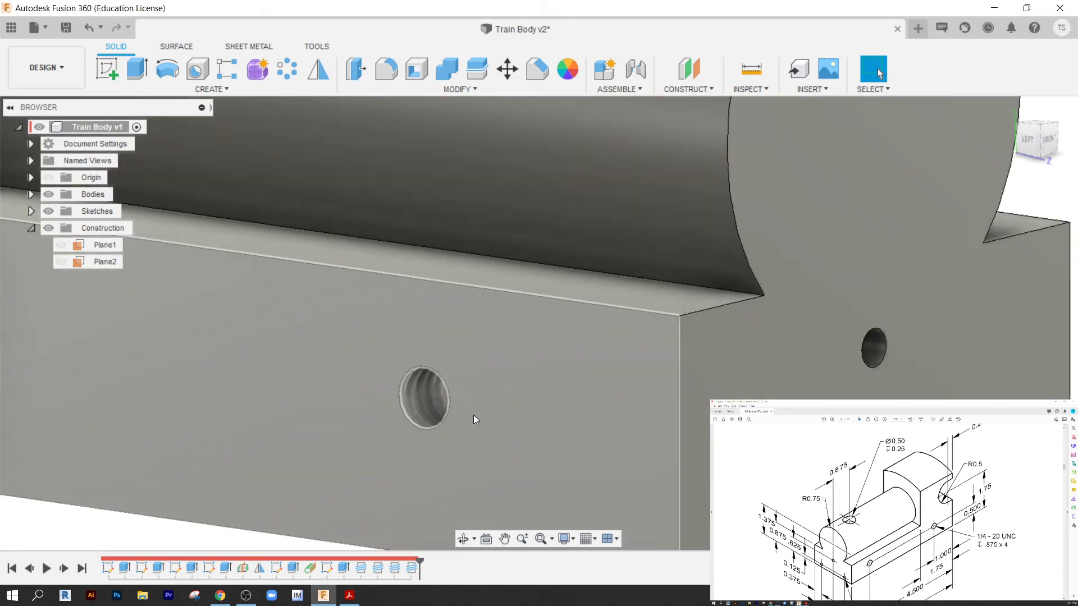
scroll(588, 313, "down", 10)
scroll(558, 295, "up", 8)
scroll(561, 304, "down", 6)
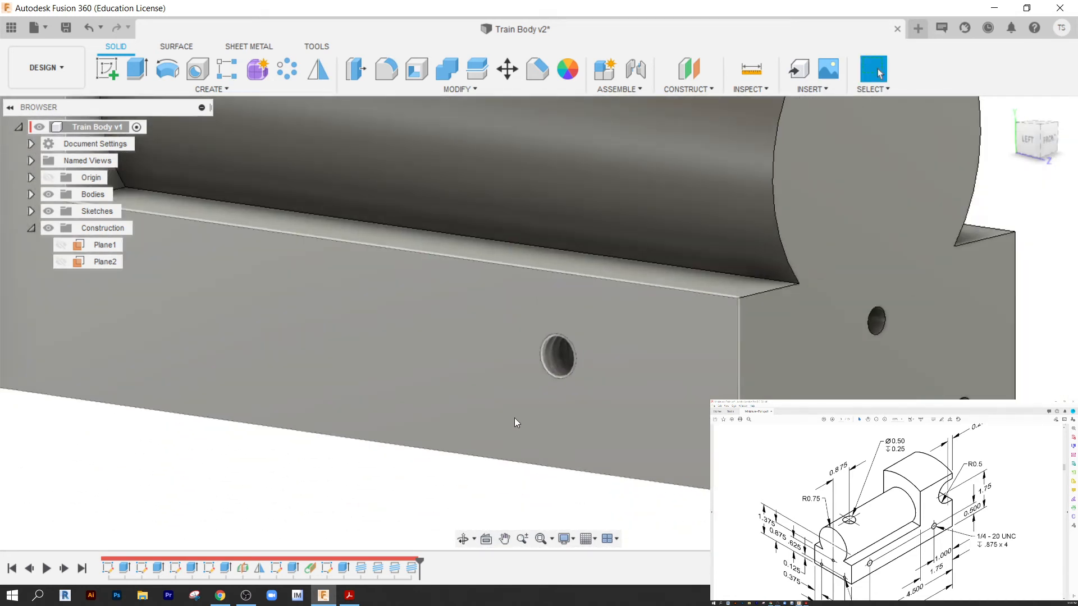
scroll(616, 302, "down", 3)
middle_click_drag(616, 302, 590, 311, "shift")
scroll(627, 227, "up", 3)
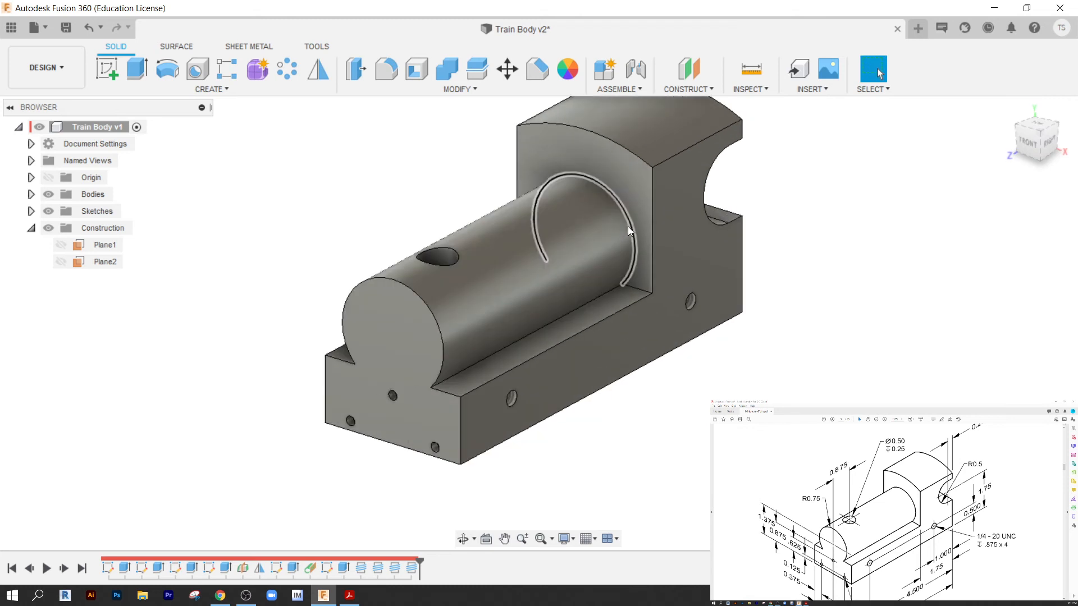
Save the train body design as a new version with the description "User Saved".
left_click(66, 30)
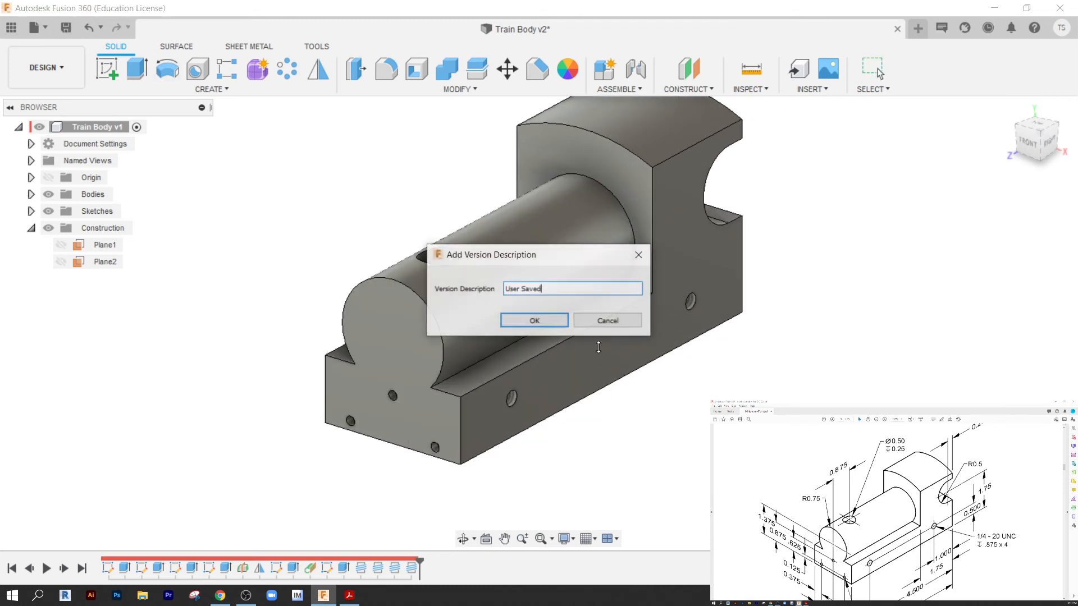
left_click(535, 320)
scroll(803, 340, "down", 2)
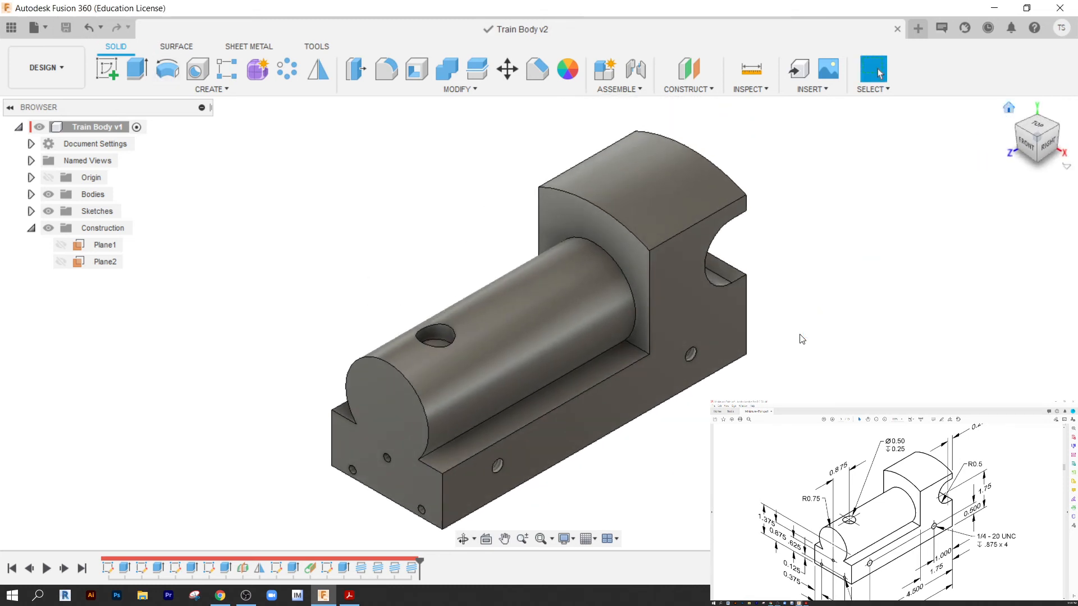
left_click(246, 595)
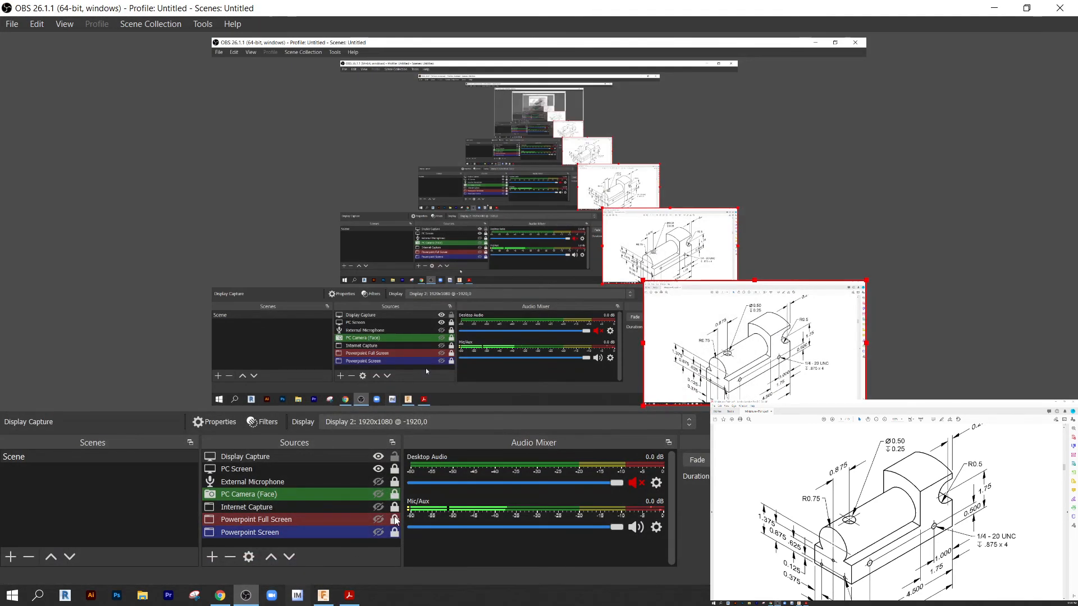